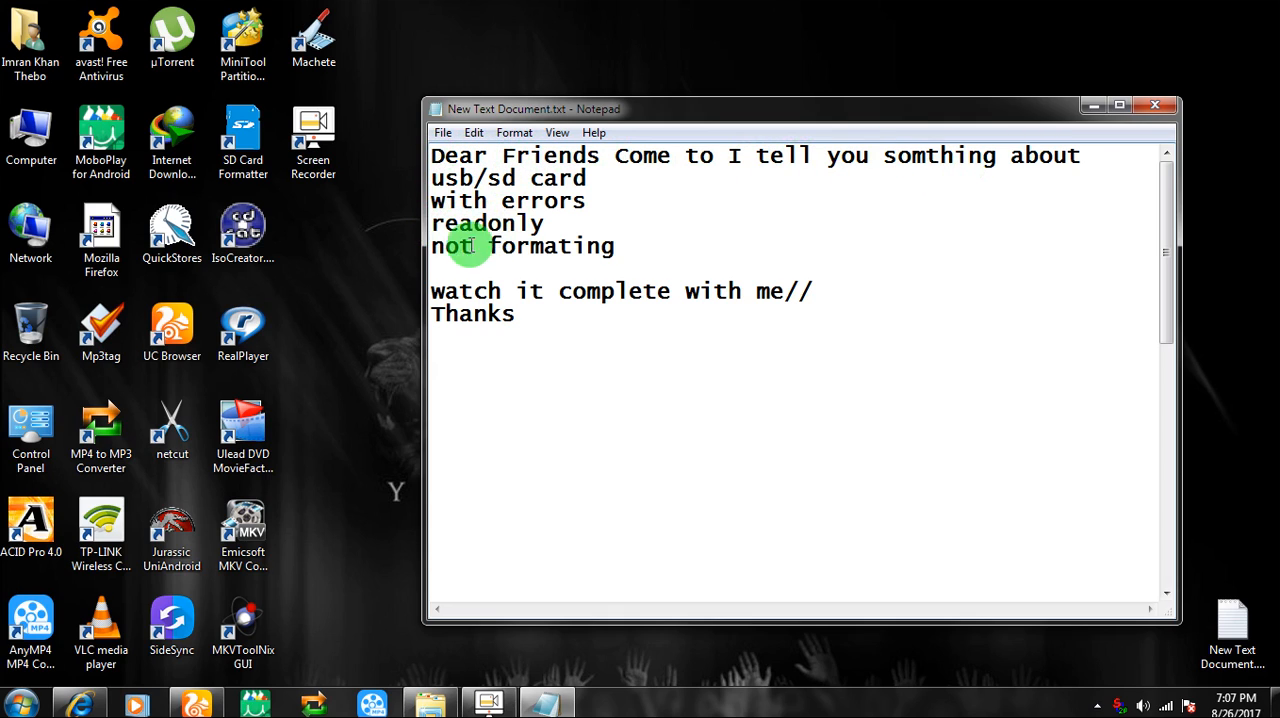
Add the line "now i show you my usb with readonly" below "Thanks" in the text document
key(Return)
text(now i sho)
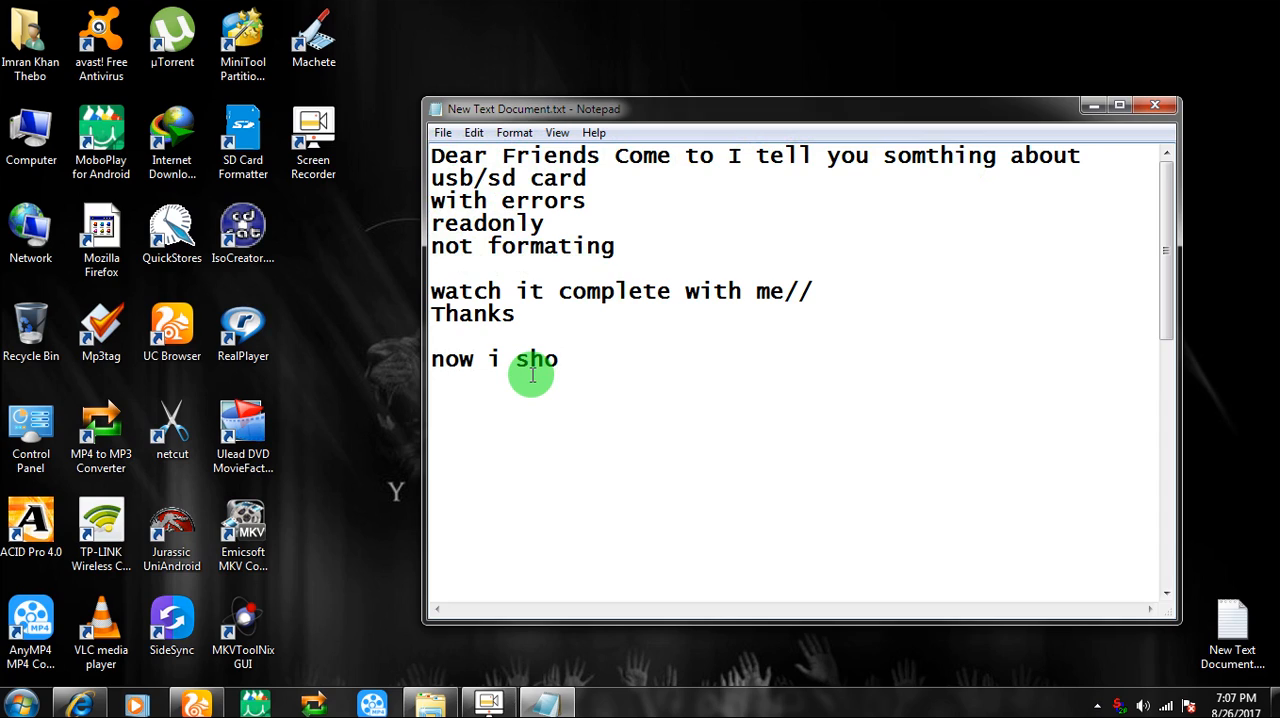
text(w you my usb )
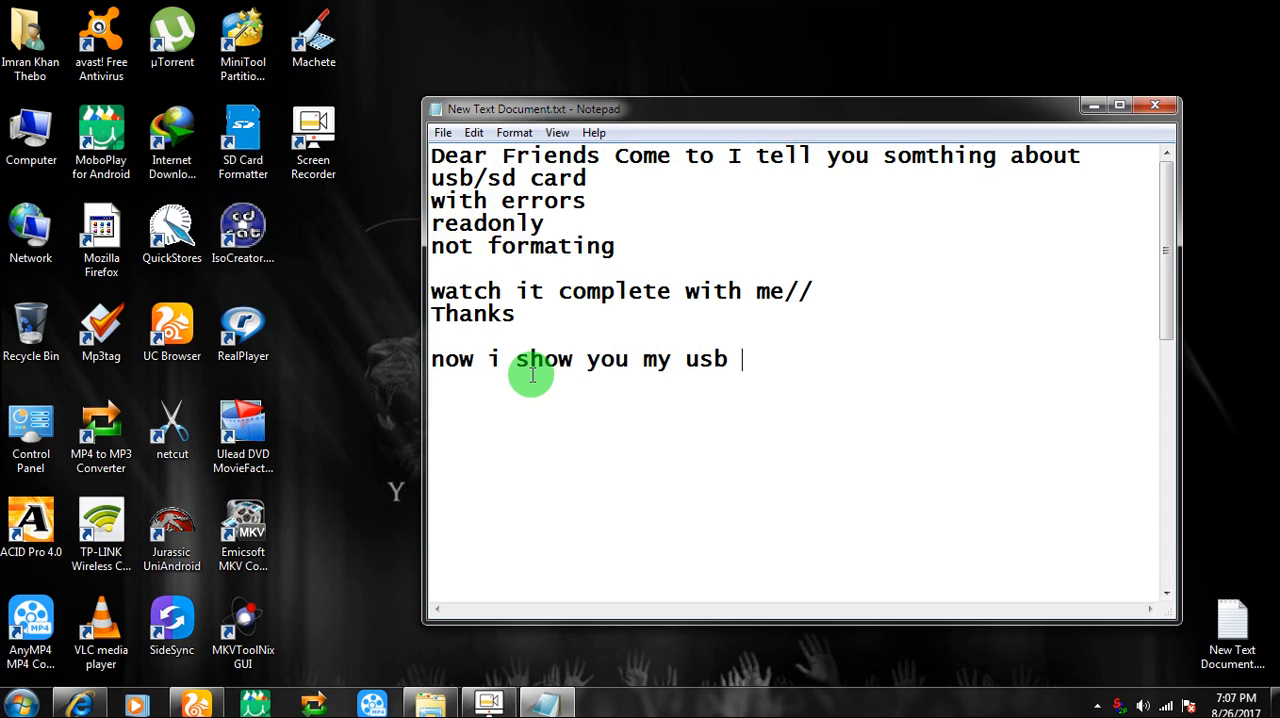
text(with readon)
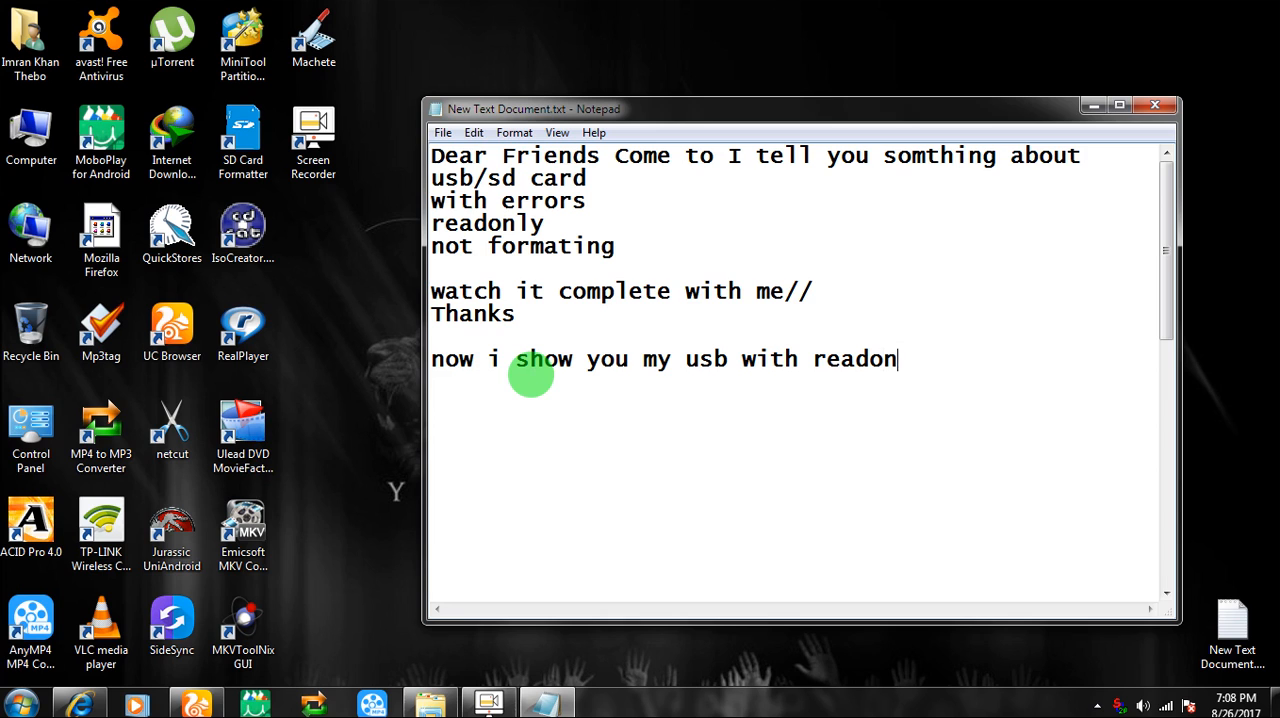
text(ly)
Open the format settings for removable drive P: from Computer and restore the device defaults, keeping the existing volume label
double_click(31, 140)
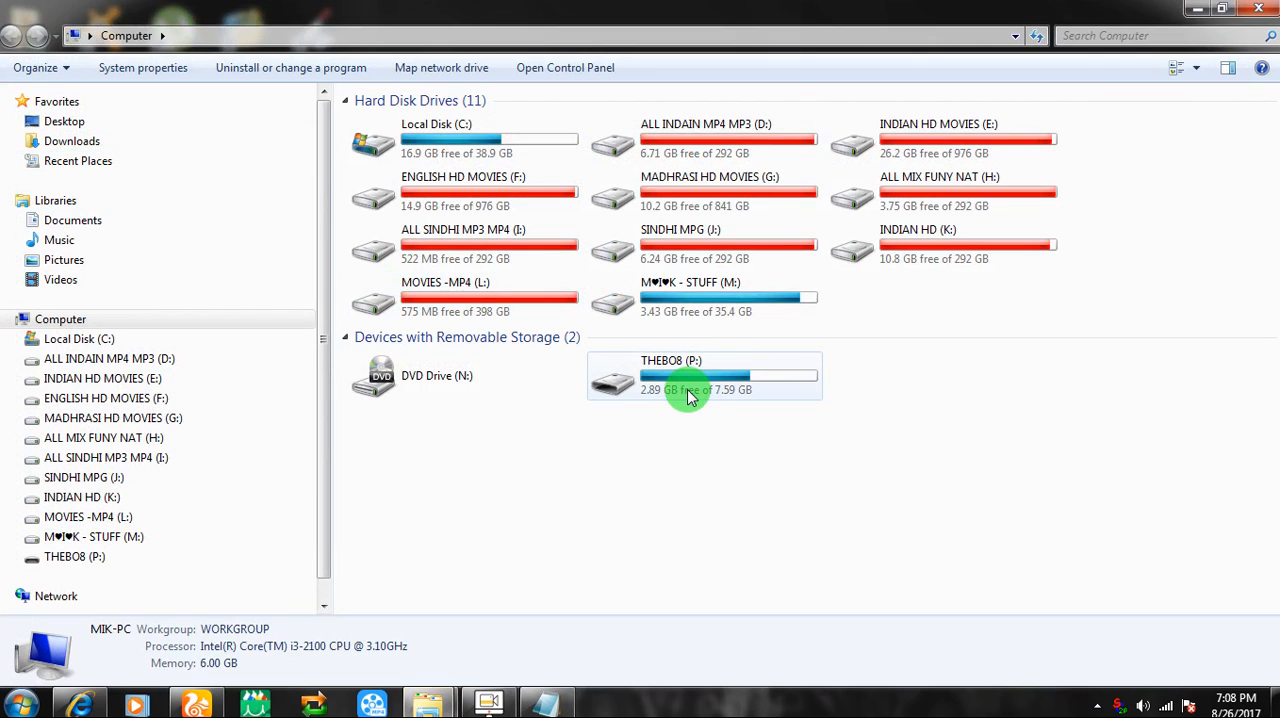
click(687, 394)
right_click(687, 392)
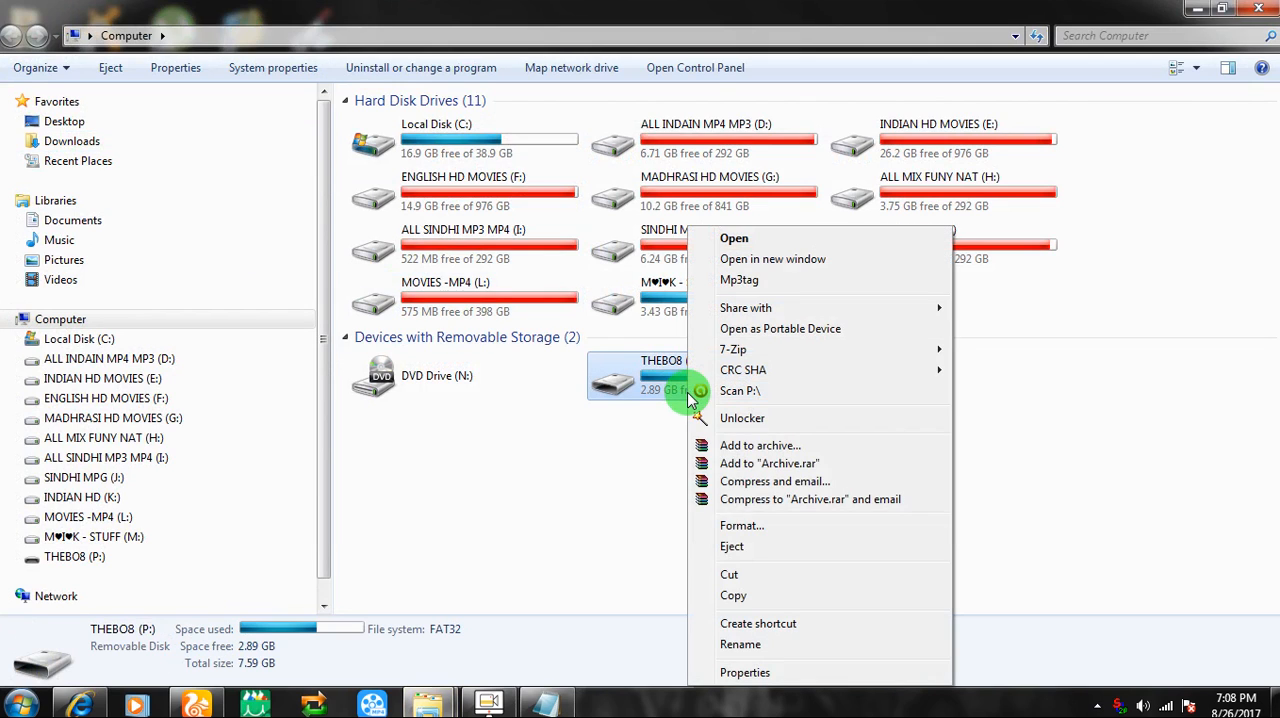
click(740, 525)
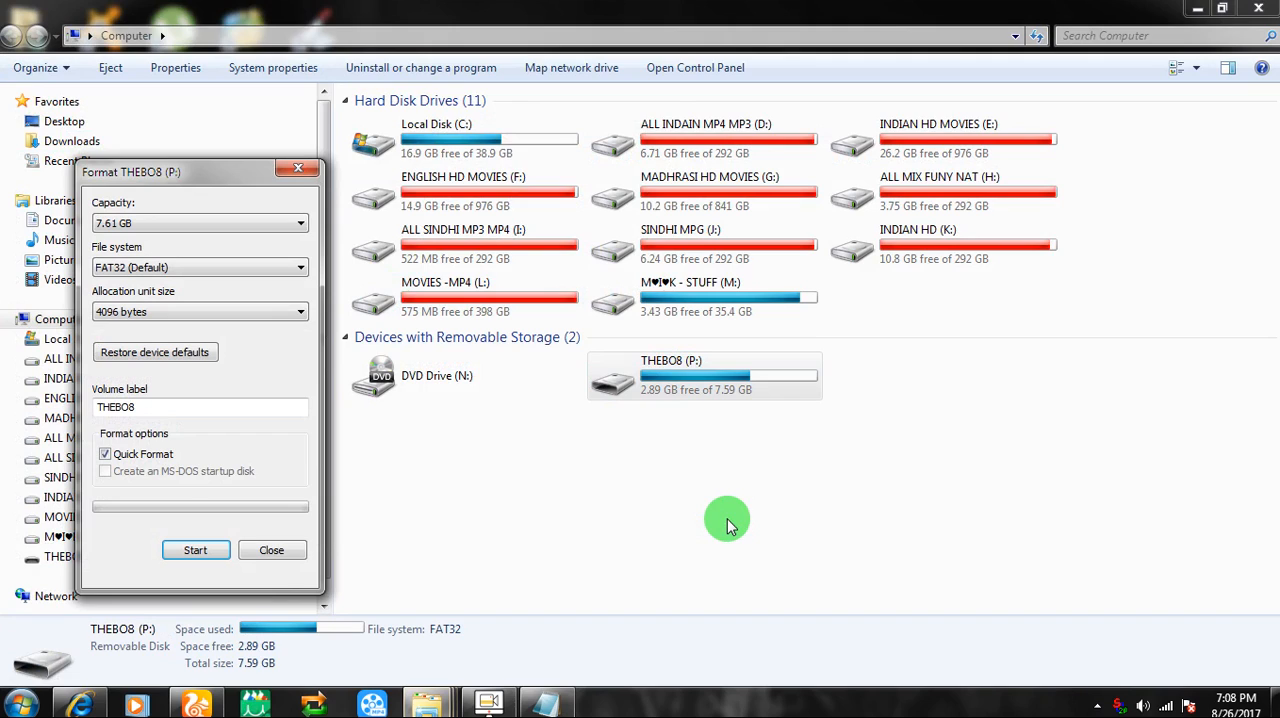
click(204, 358)
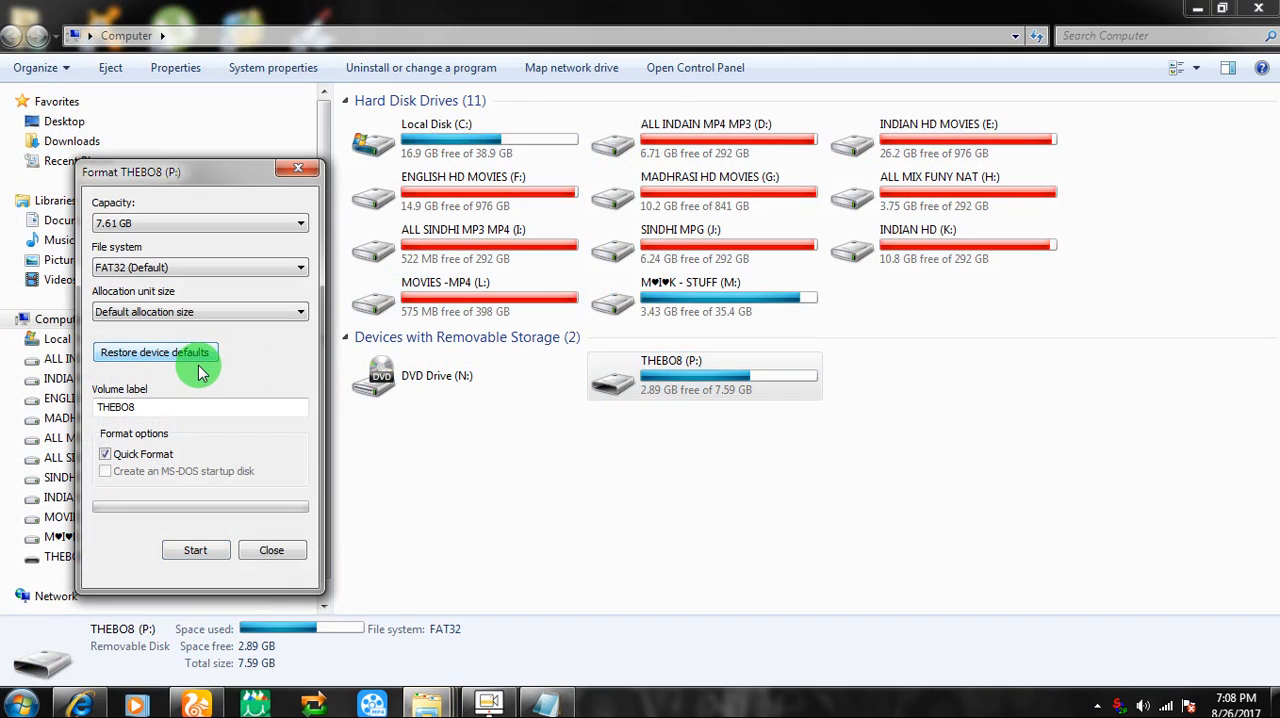
drag(99, 409, 141, 410)
click(142, 409)
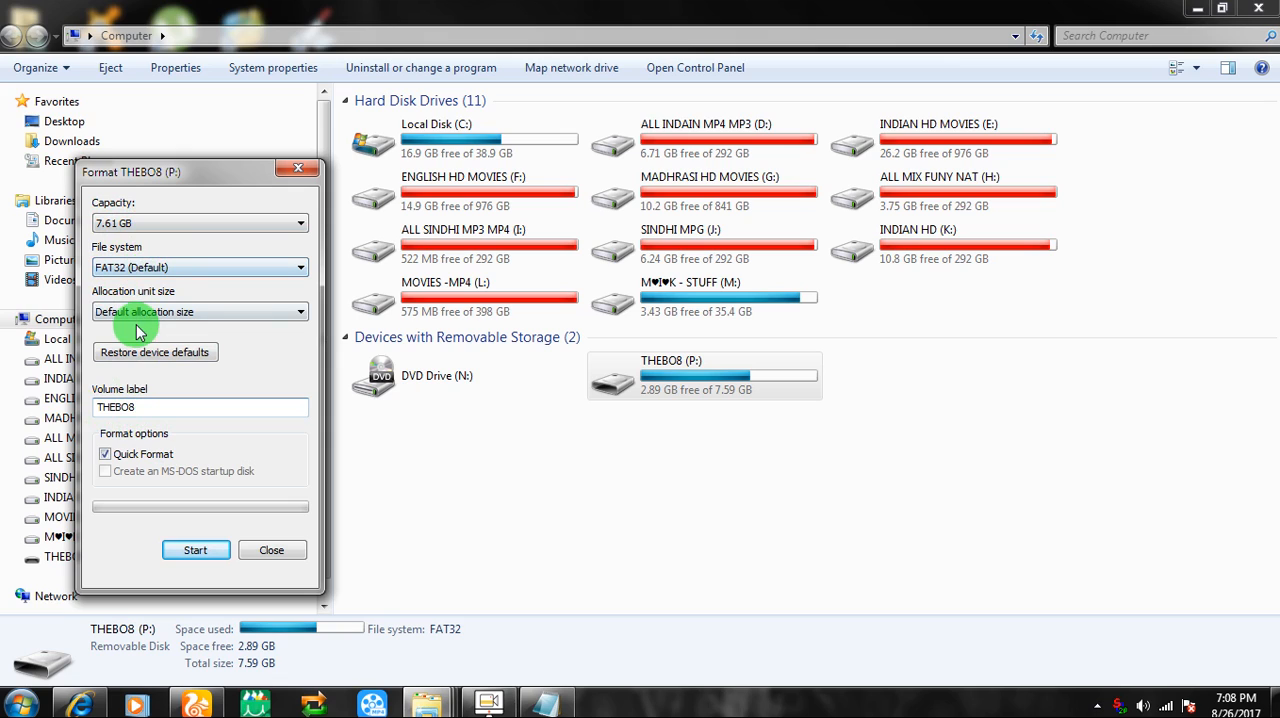
Try to quick format removable drive P: as FAT32 with the default allocation size, then close the format dialog and the Computer window
click(180, 545)
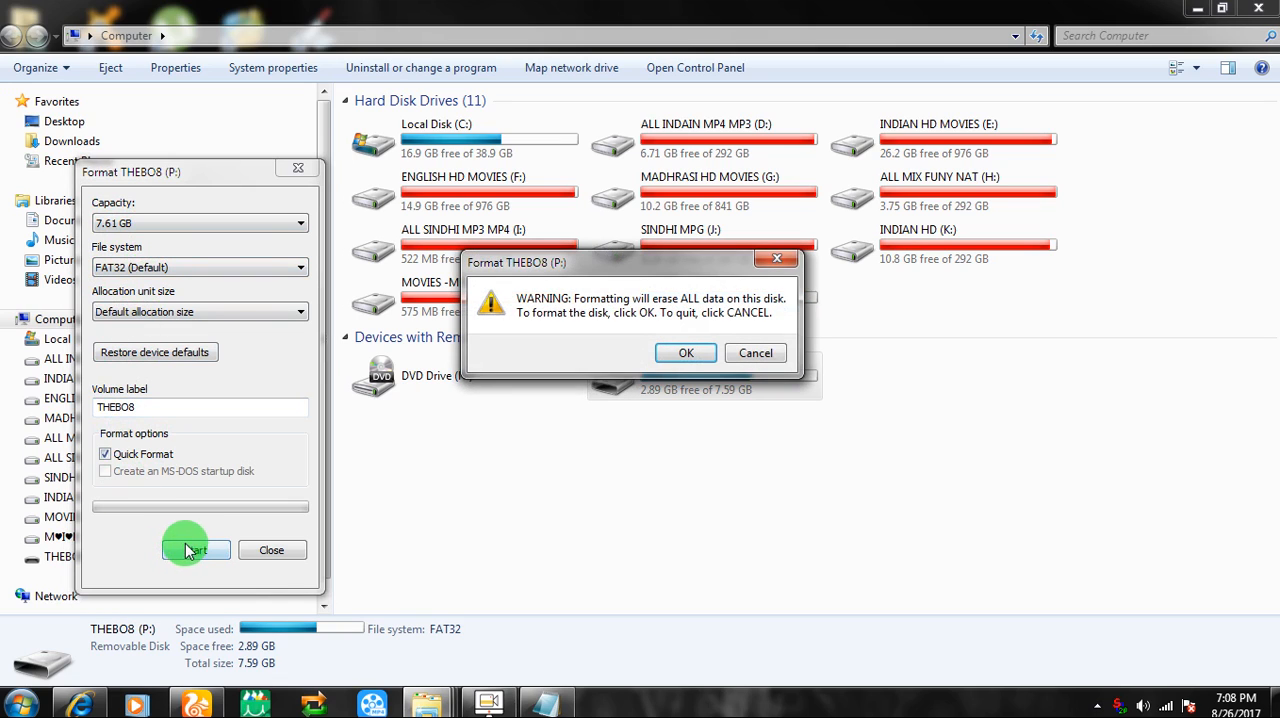
click(676, 358)
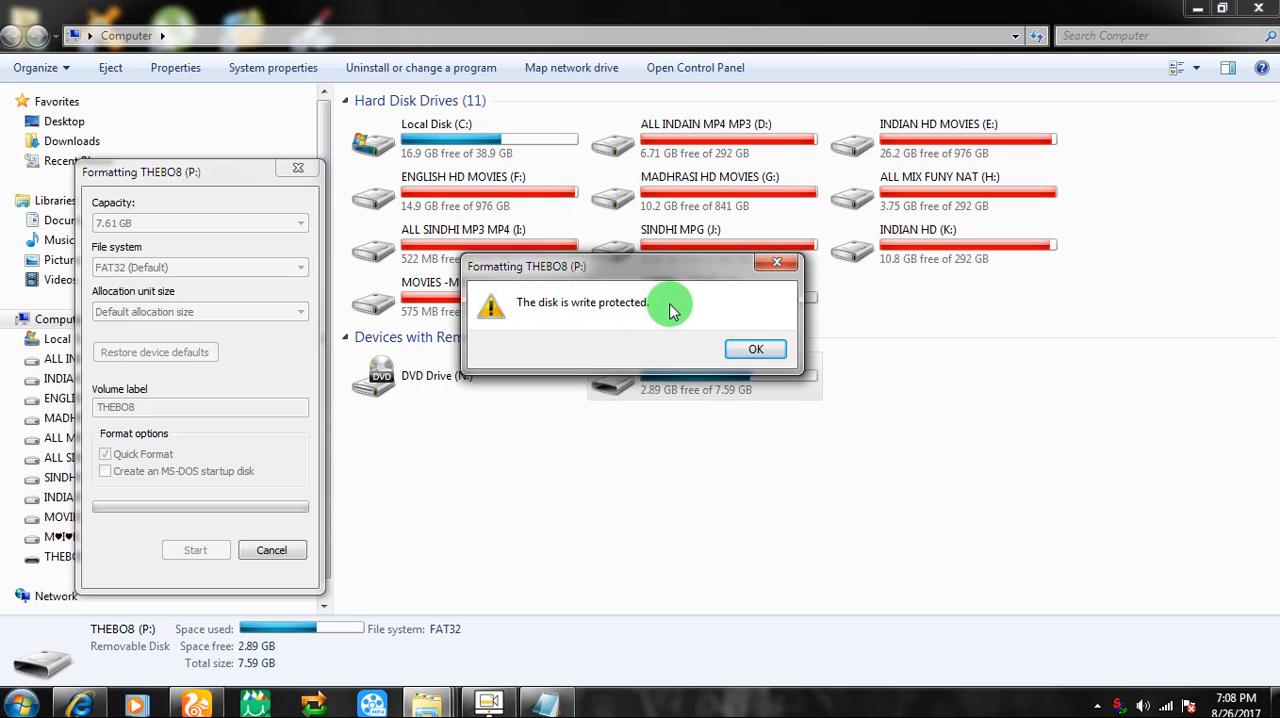
click(756, 349)
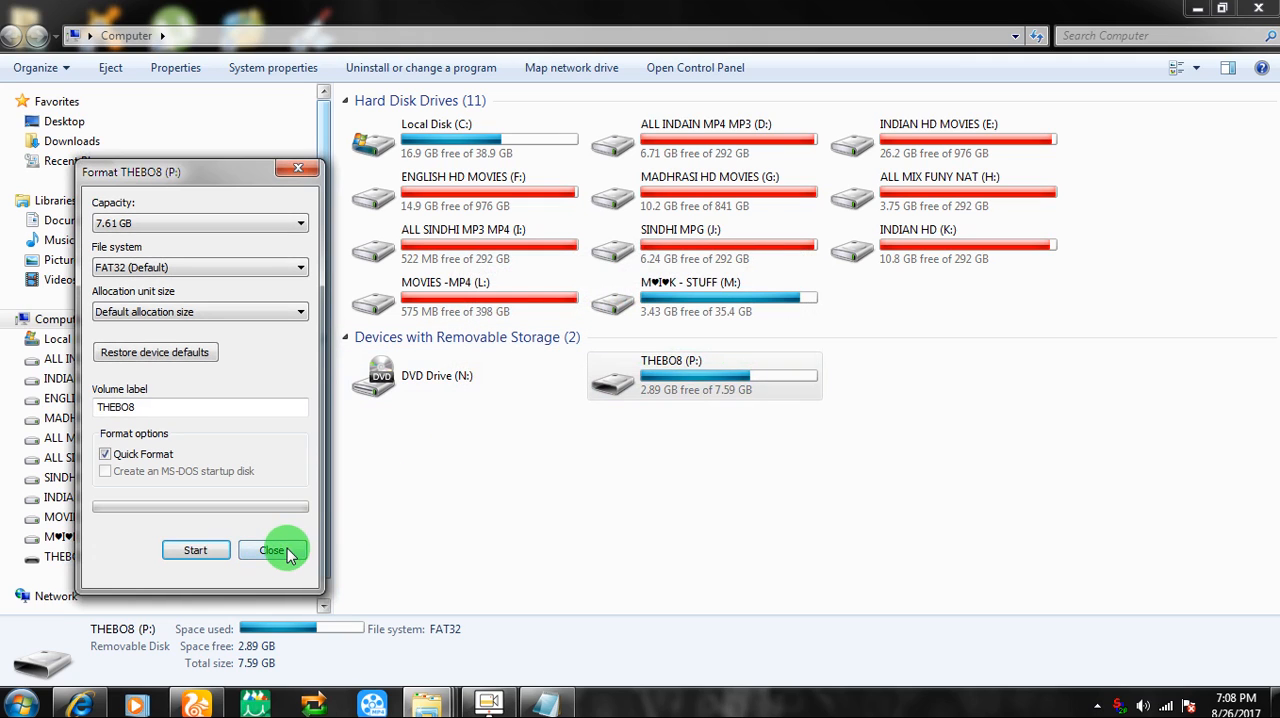
click(271, 550)
click(634, 523)
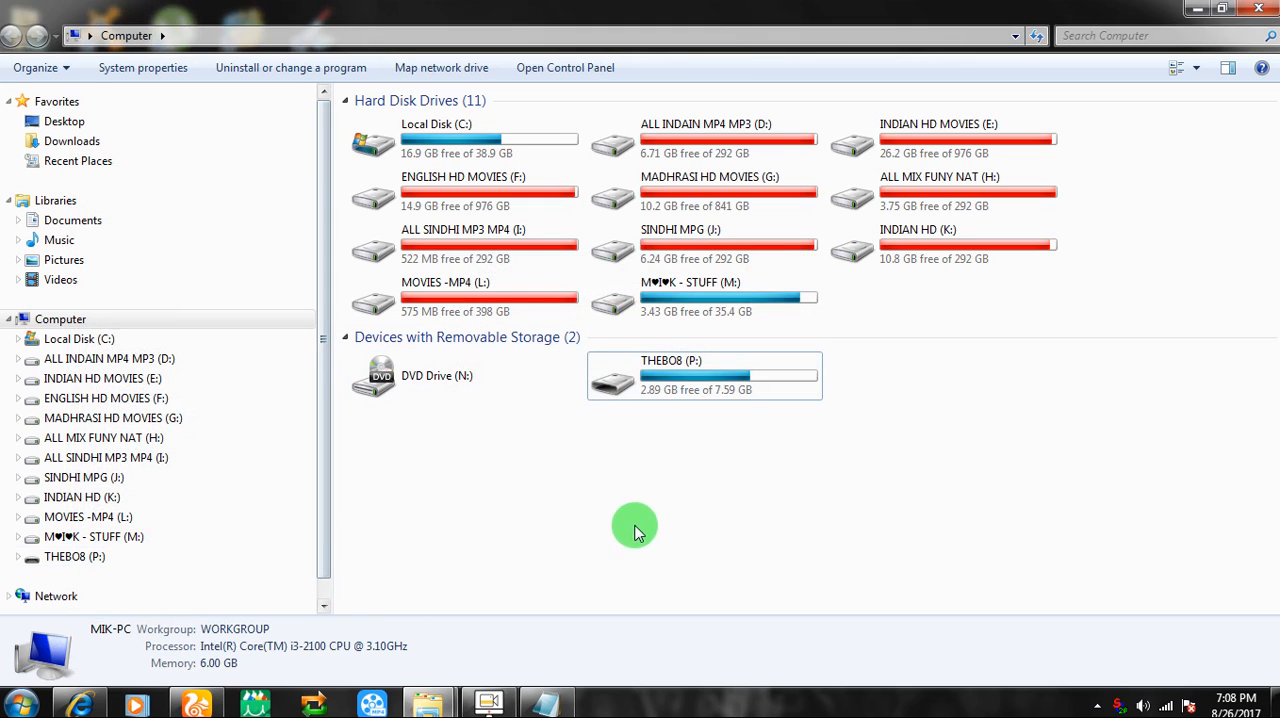
click(1258, 8)
Add the line "this is the simple way for format any usb or sd card" at the end of the text document
click(960, 374)
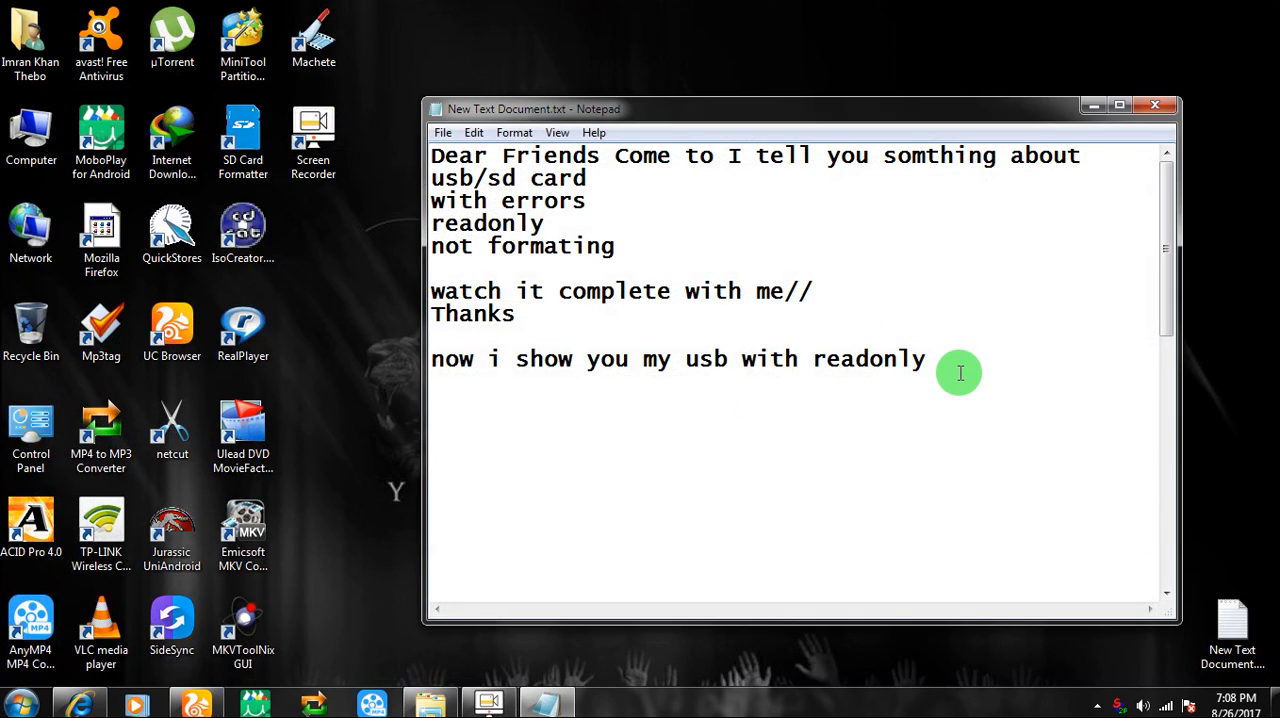
key(Return)
text(this is the)
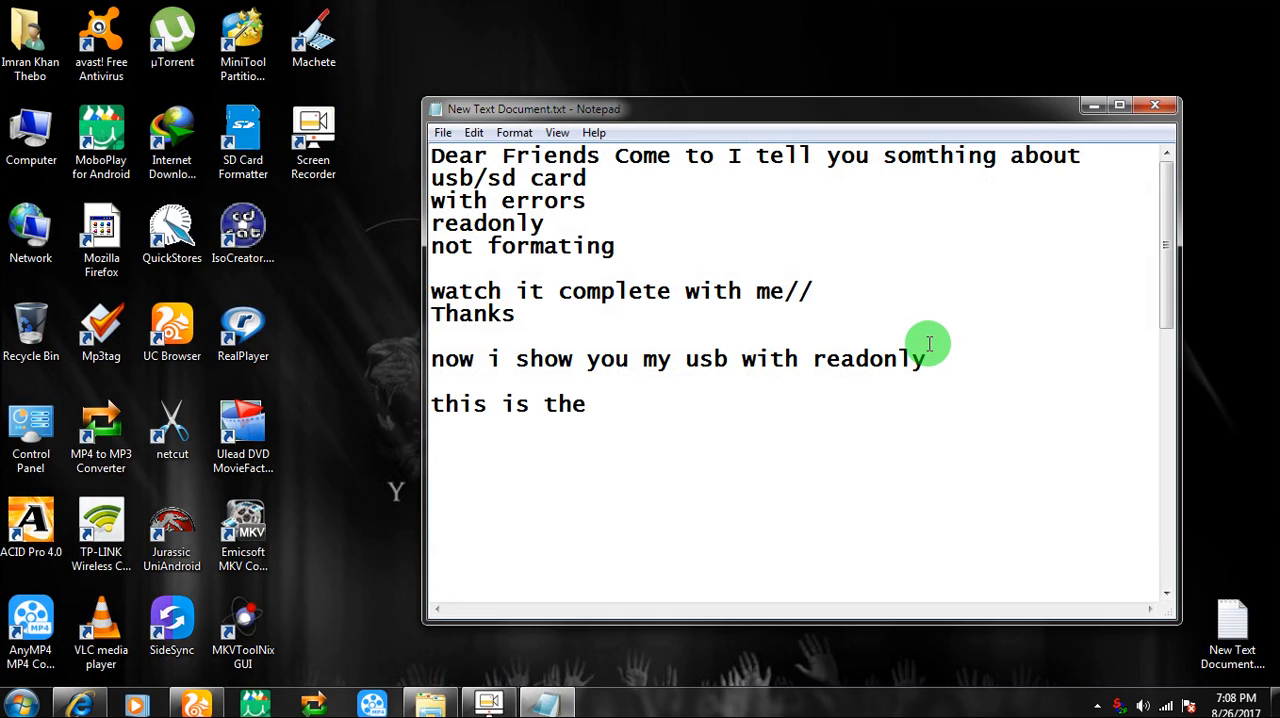
text( simnop)
key(BackSpace)
key(BackSpace)
key(BackSpace)
text(ple way )
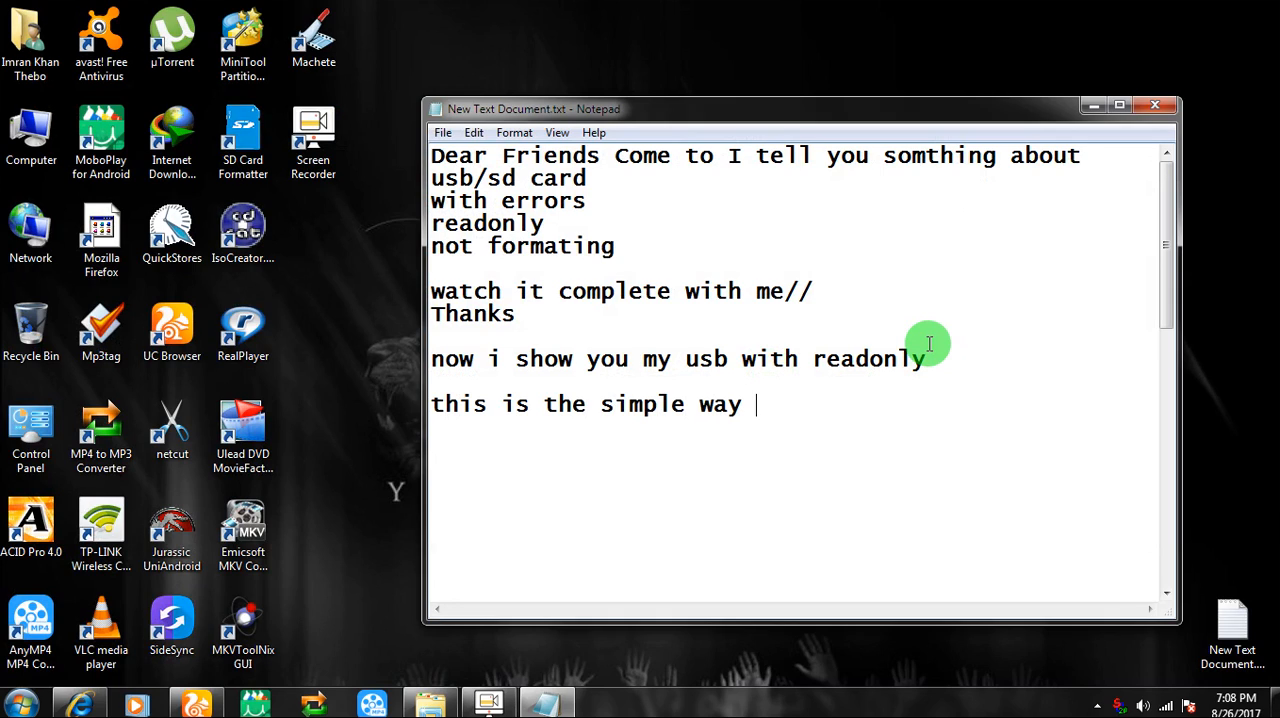
text(for forma)
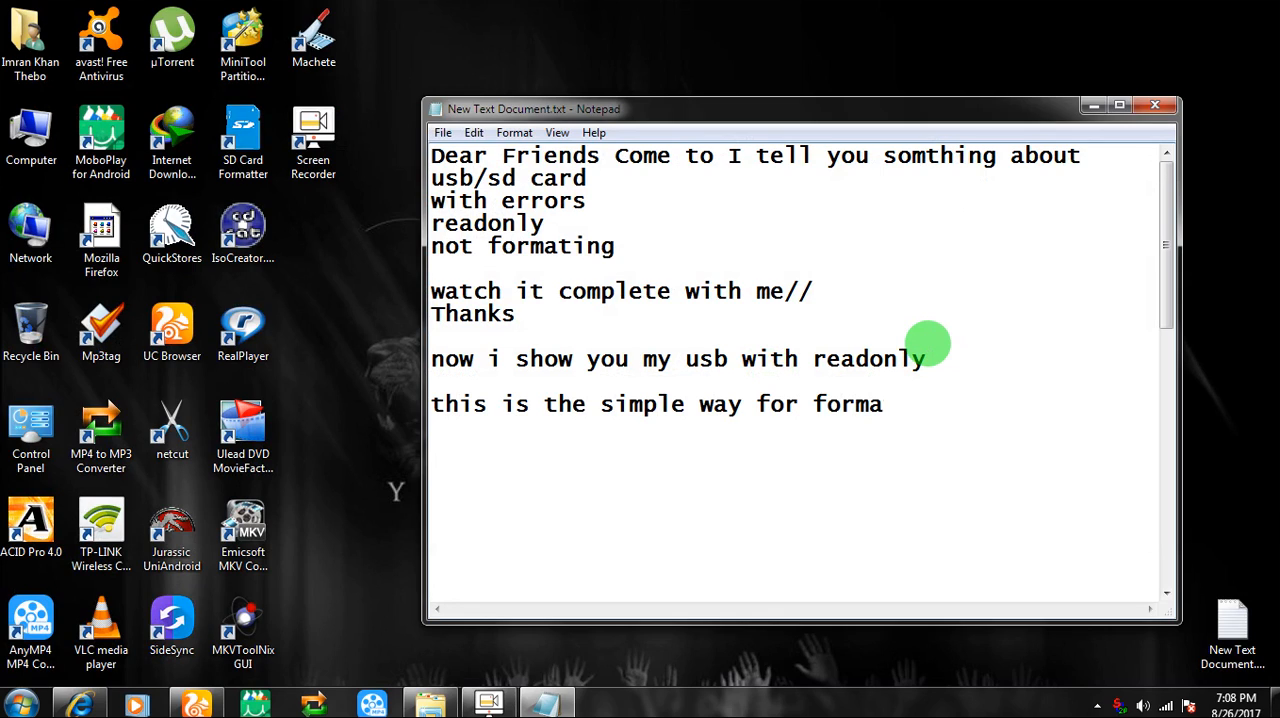
text(t any usb or sd)
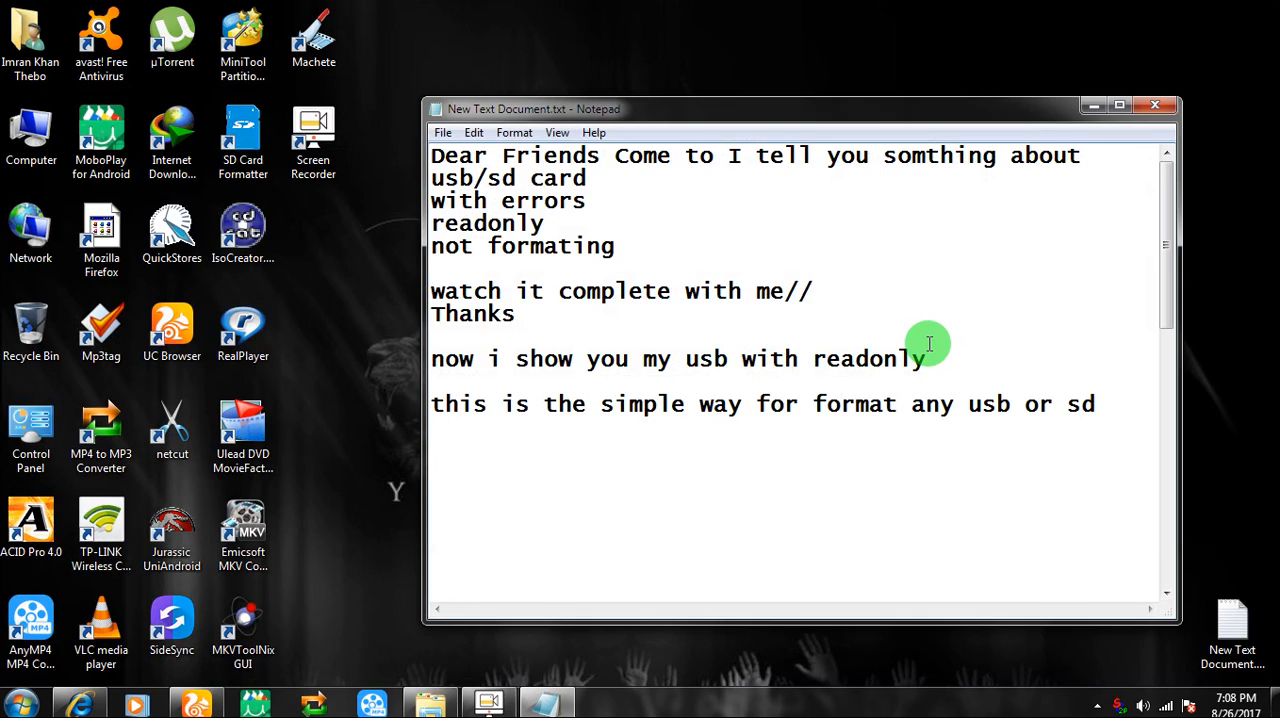
text( card)
key(Return)
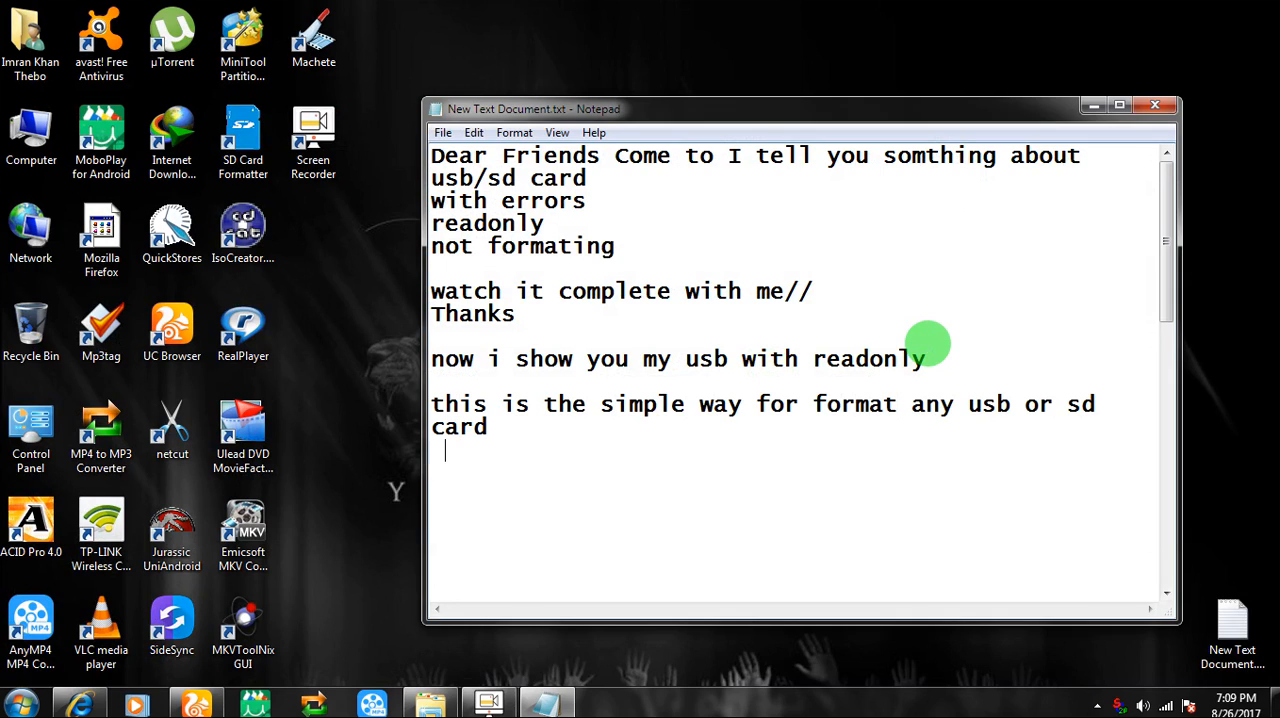
Add the line "lets try an other mathod" at the end of the text document, after a blank line
key(Return)
text(lets try )
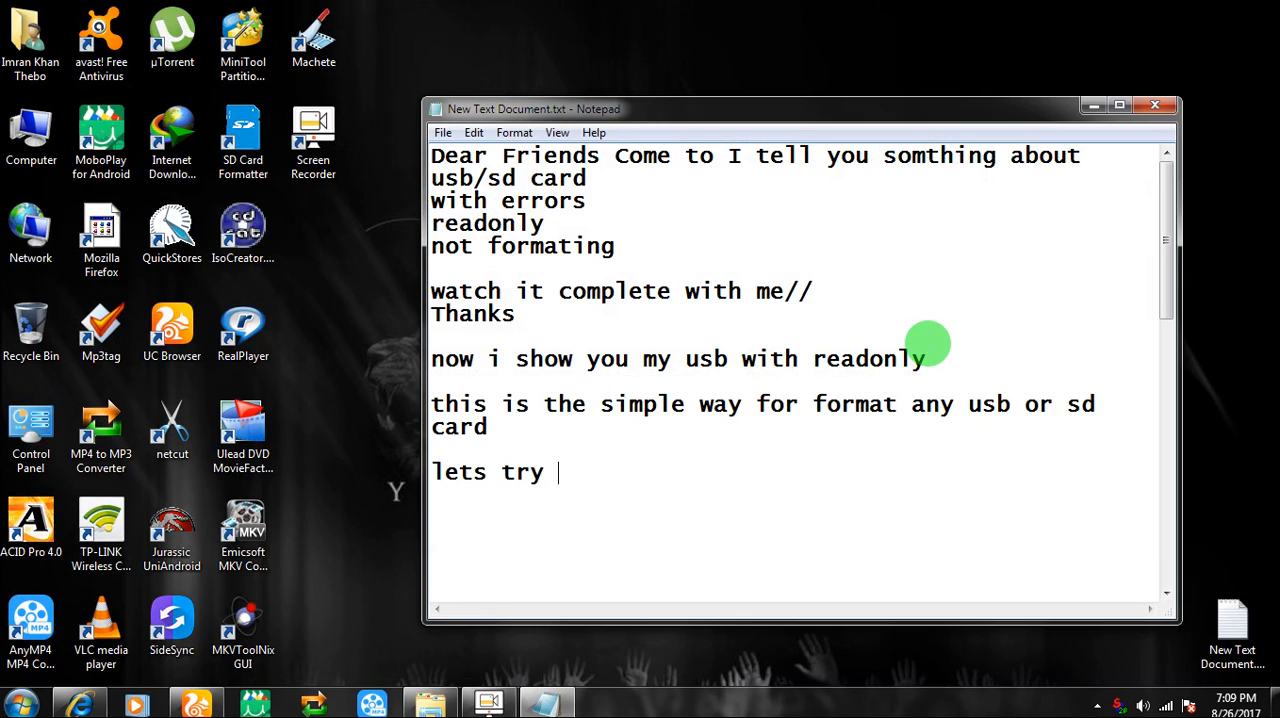
text(an other mathod)
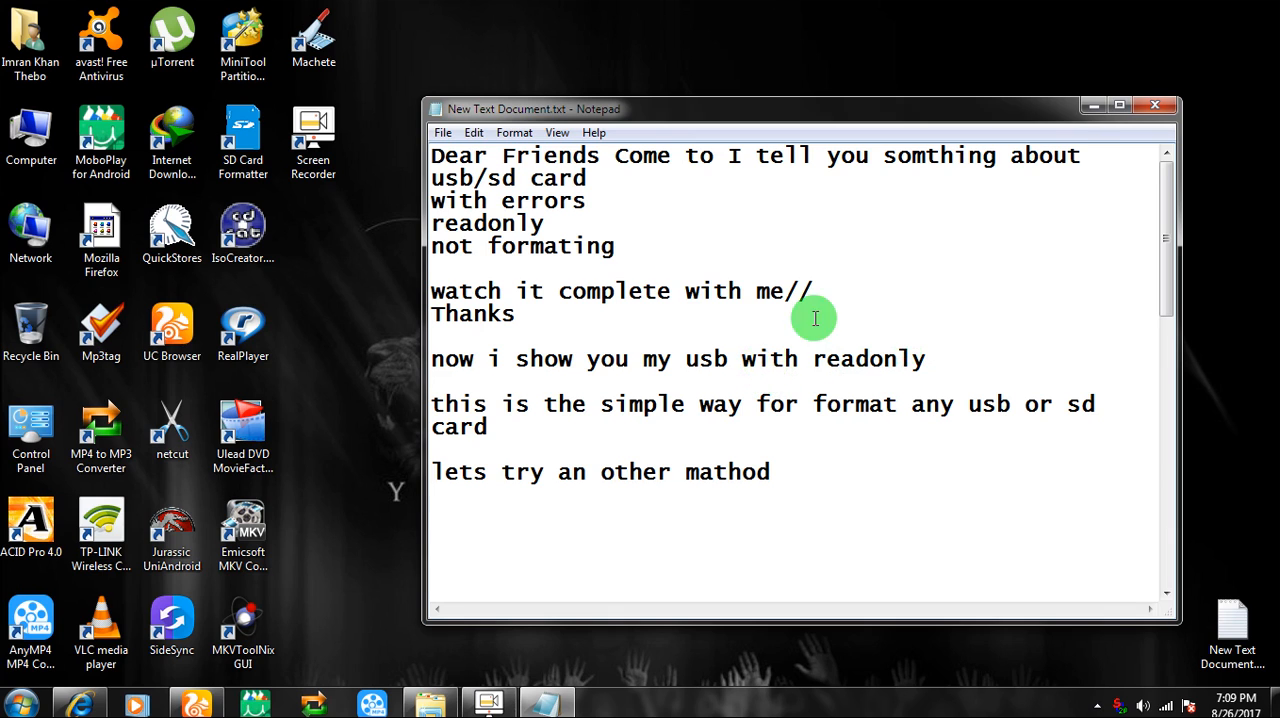
Minimize the text document window to show the desktop
click(1090, 105)
right_click(574, 150)
click(608, 194)
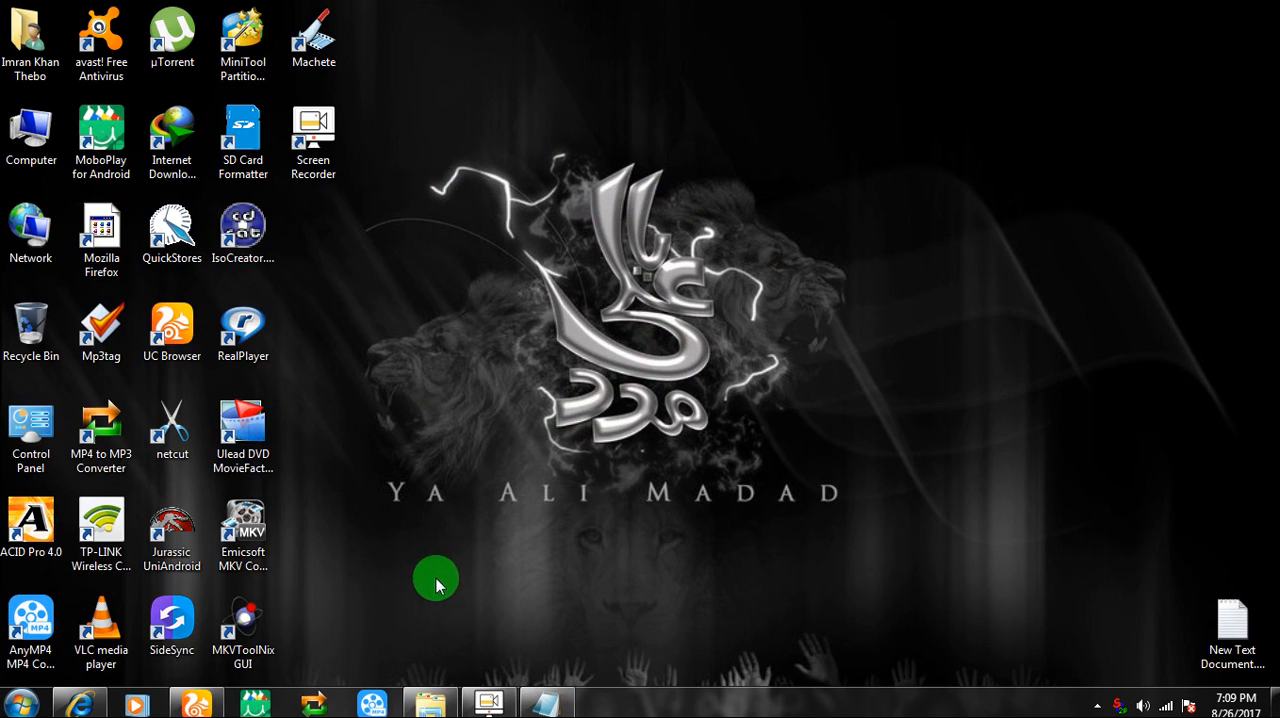
Find and open the Run dialog, replace its command with diskpart, and launch it
click(20, 706)
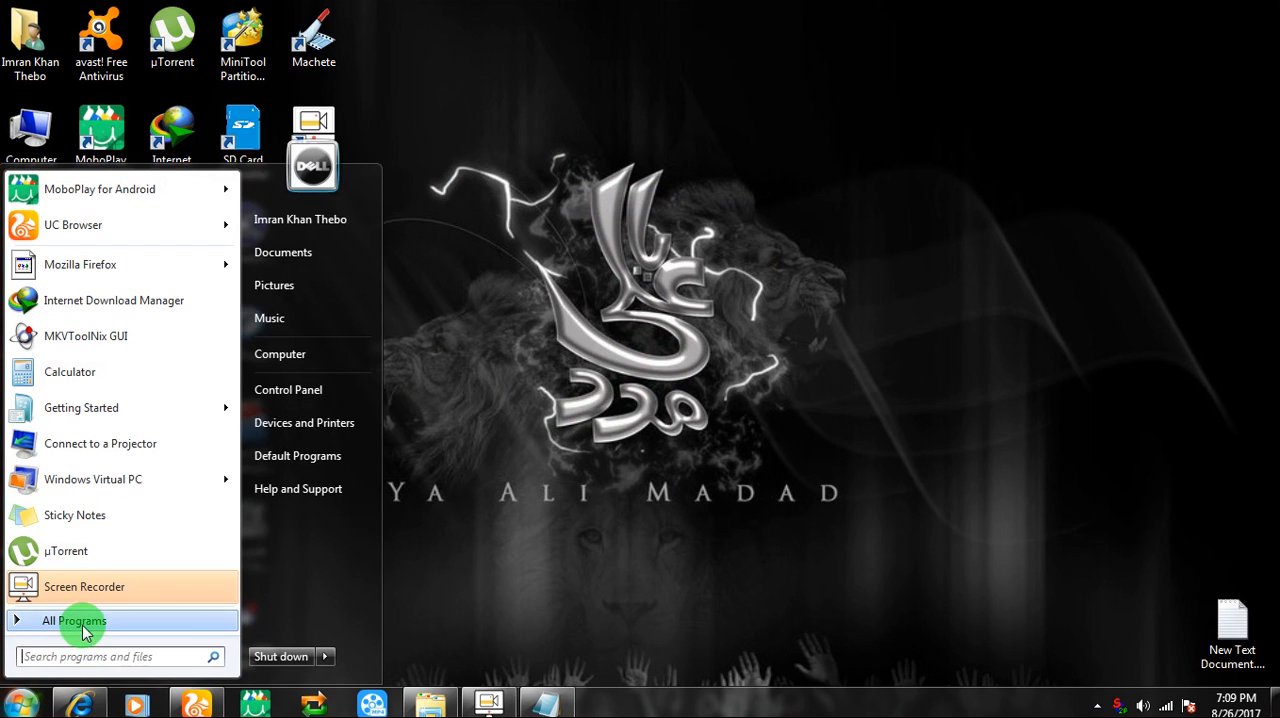
text(run)
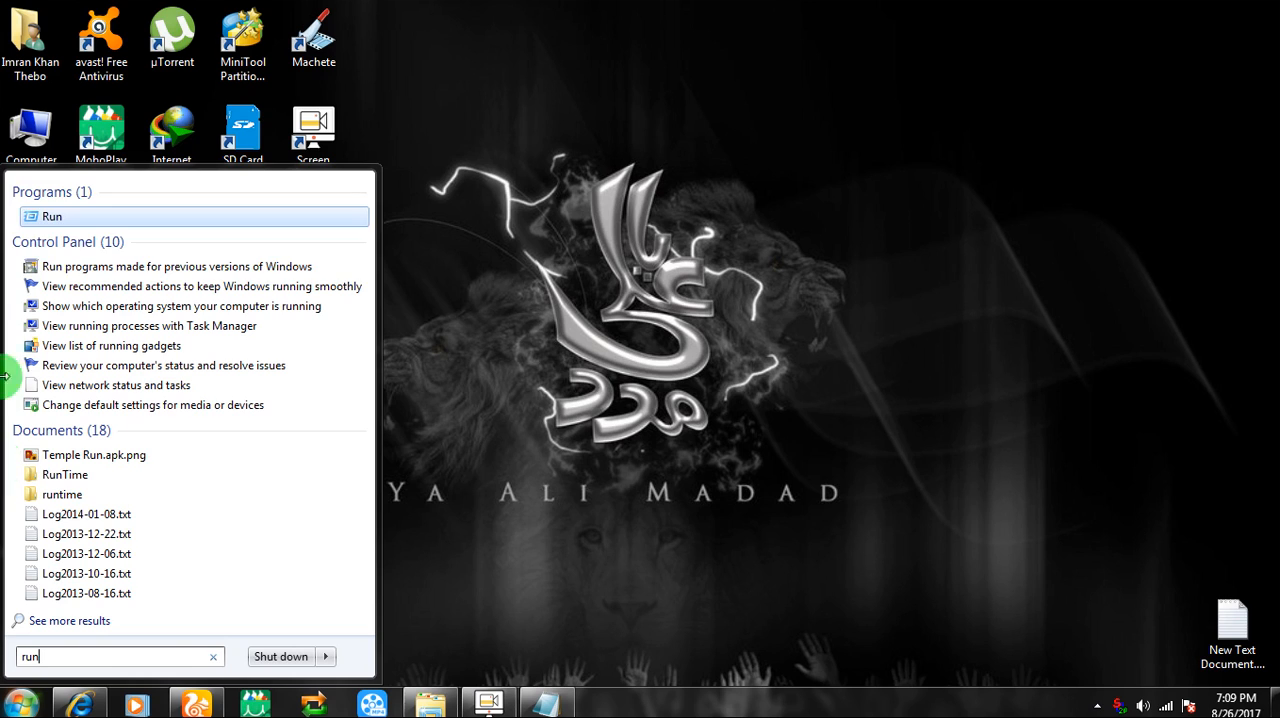
click(50, 214)
click(123, 565)
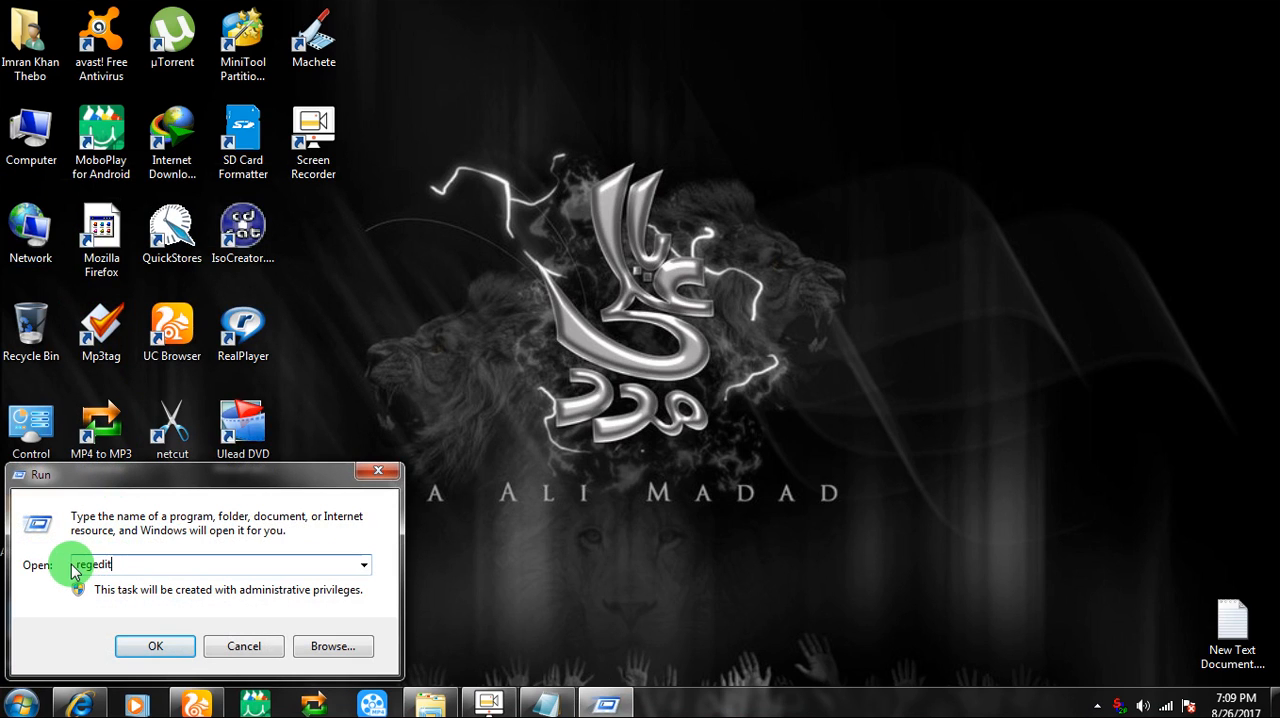
drag(120, 562, 73, 567)
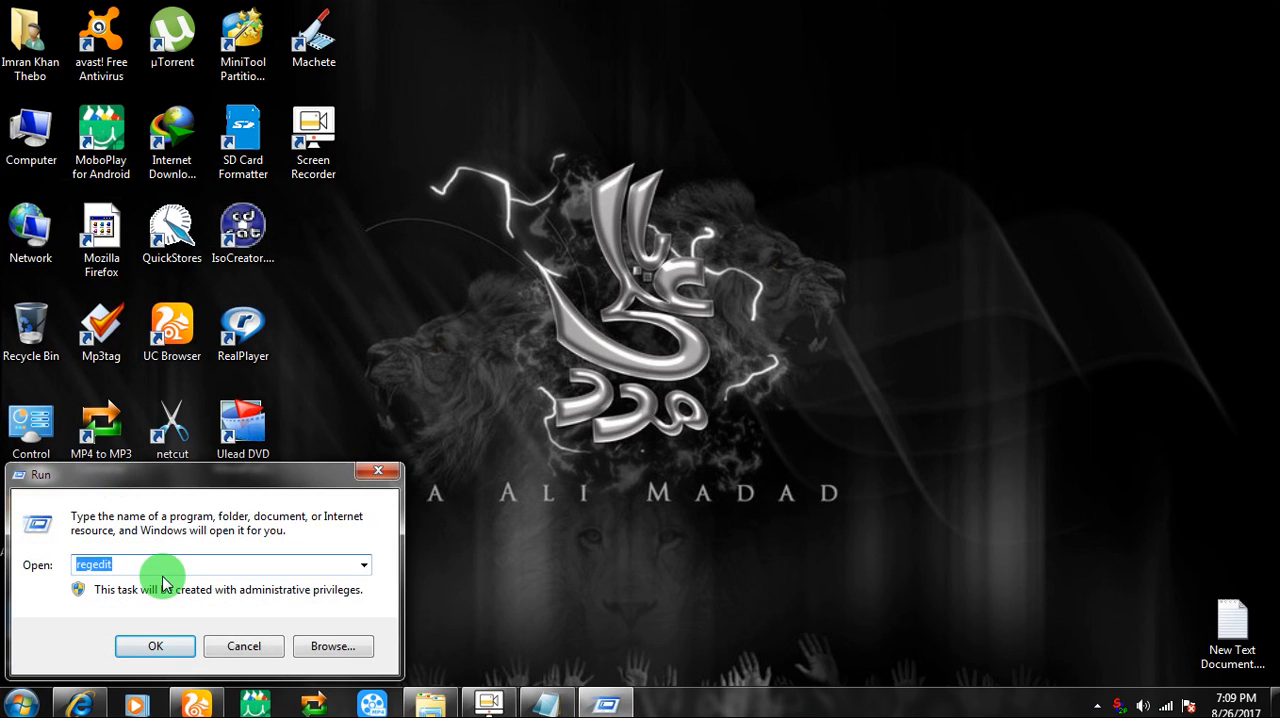
text(disk)
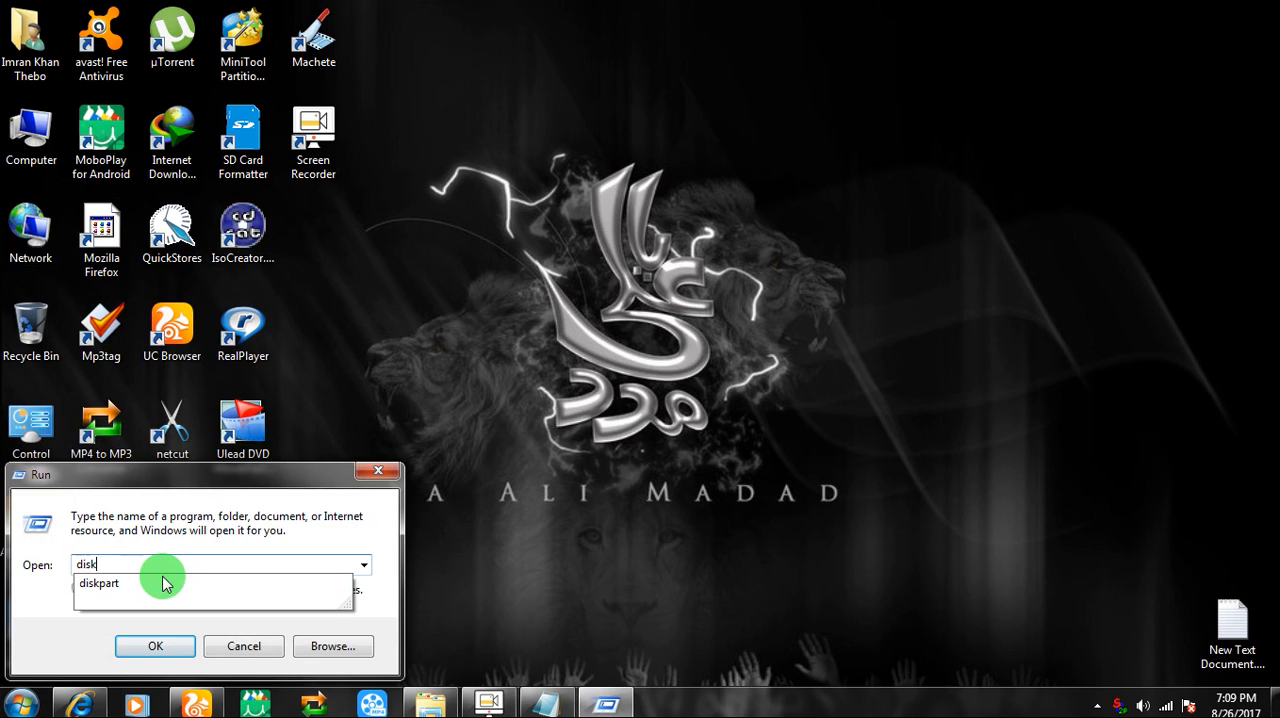
click(105, 584)
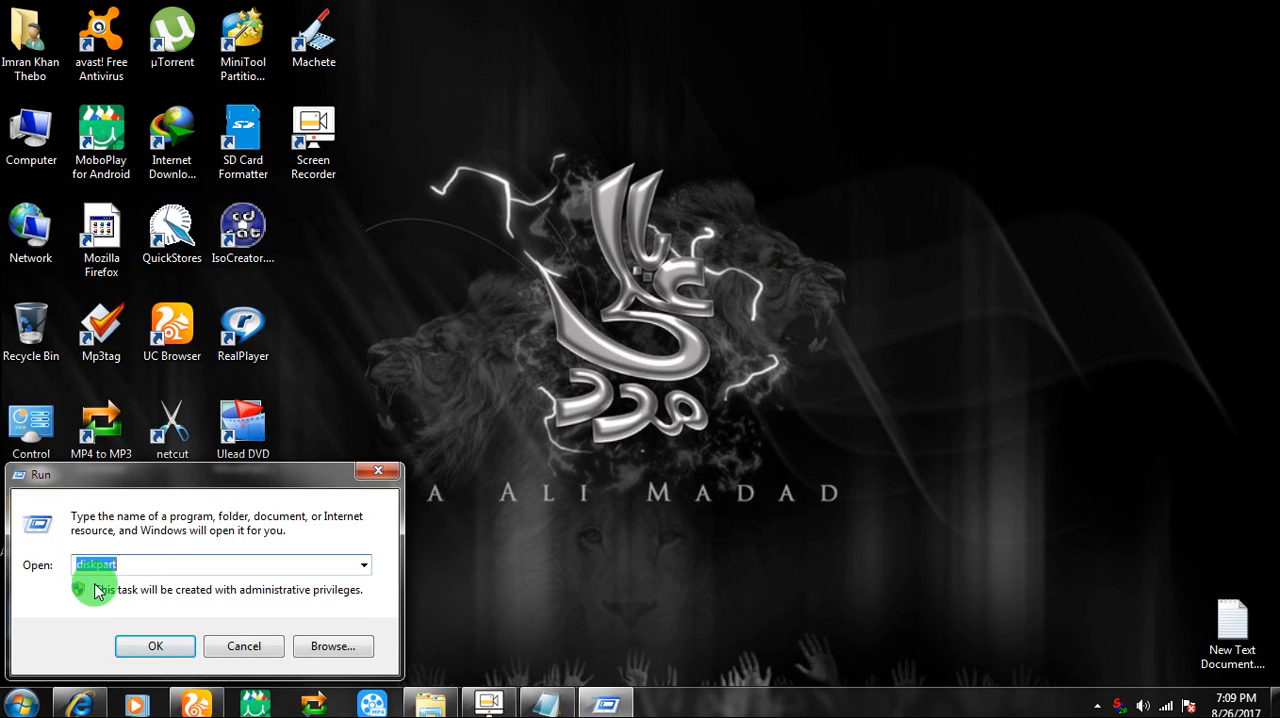
click(137, 646)
Move DiskPart to the desktop's upper-left corner, make its window narrower and taller, and run list disk
drag(424, 180, 268, 30)
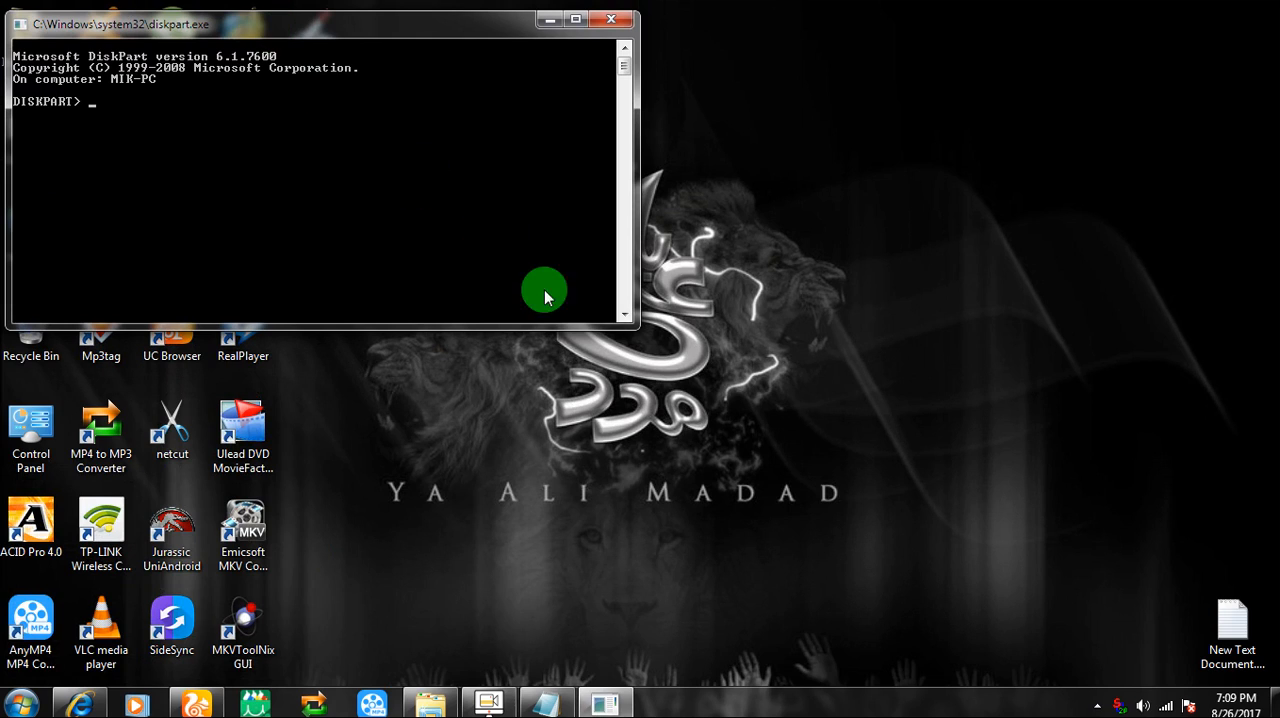
drag(629, 322, 526, 457)
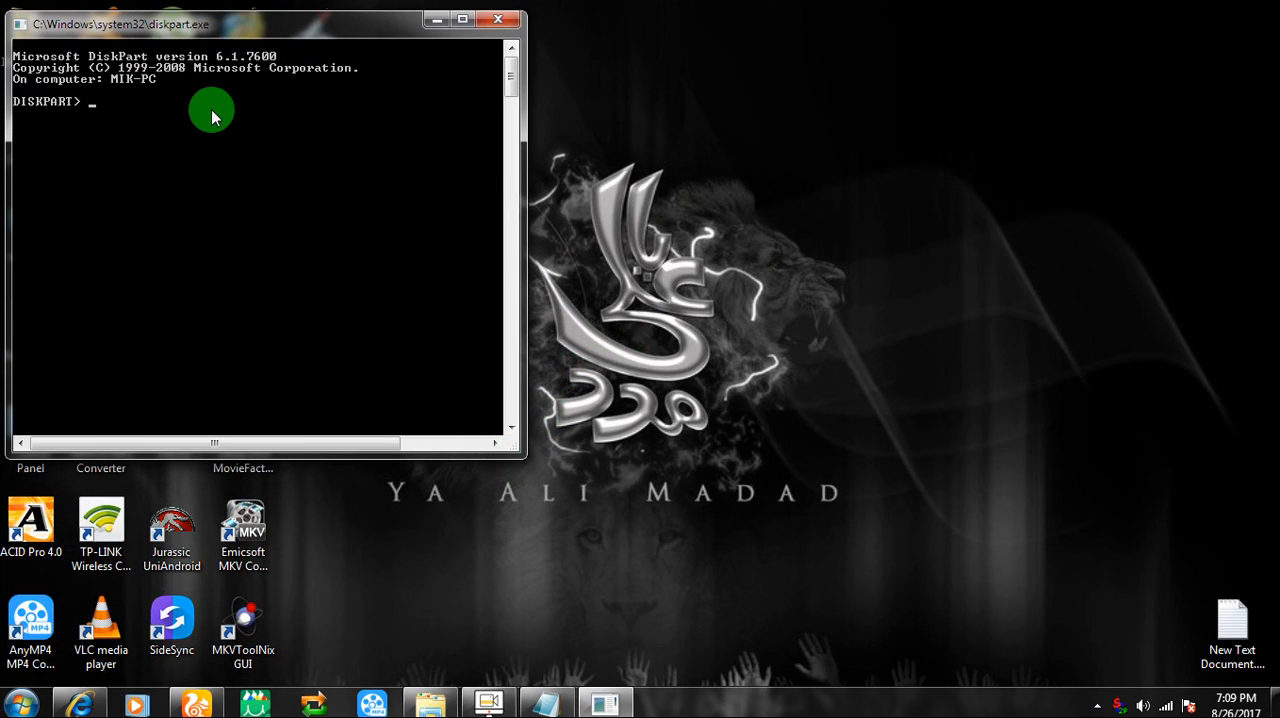
text(list dist)
key(BackSpace)
text(k)
key(Return)
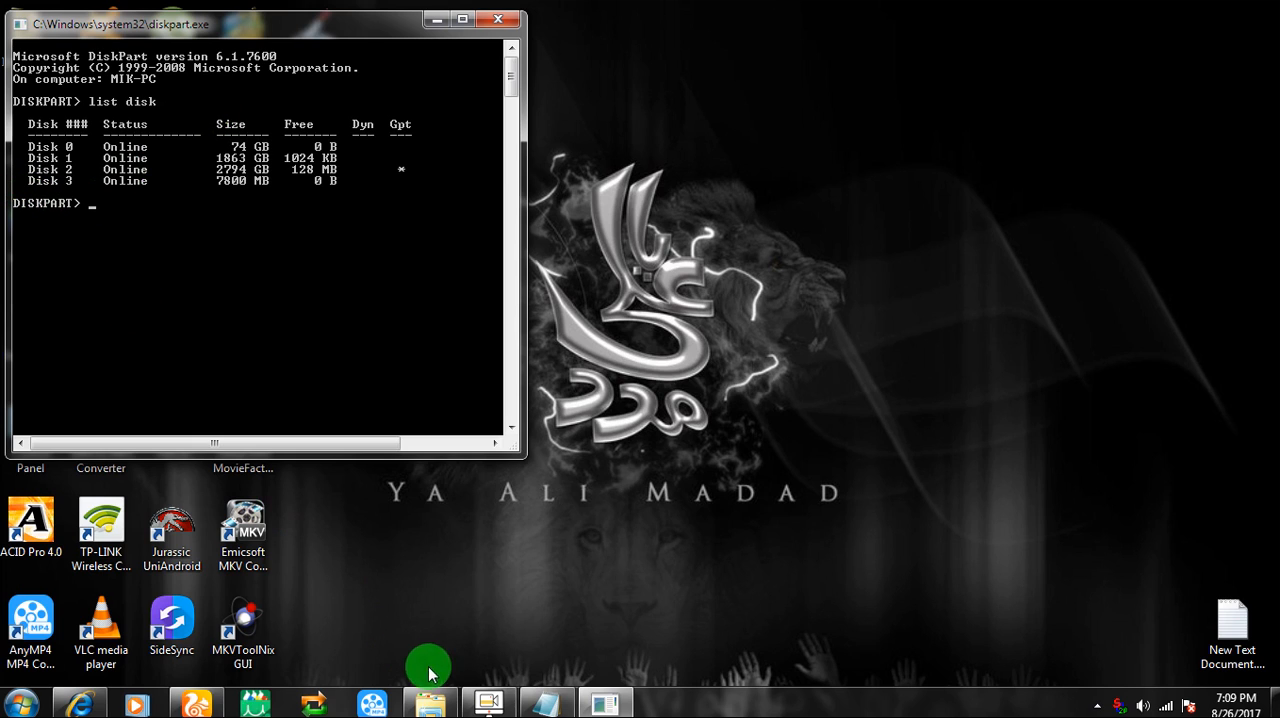
Restore the text document and resize its window to be narrower and taller beside the DiskPart window
click(547, 703)
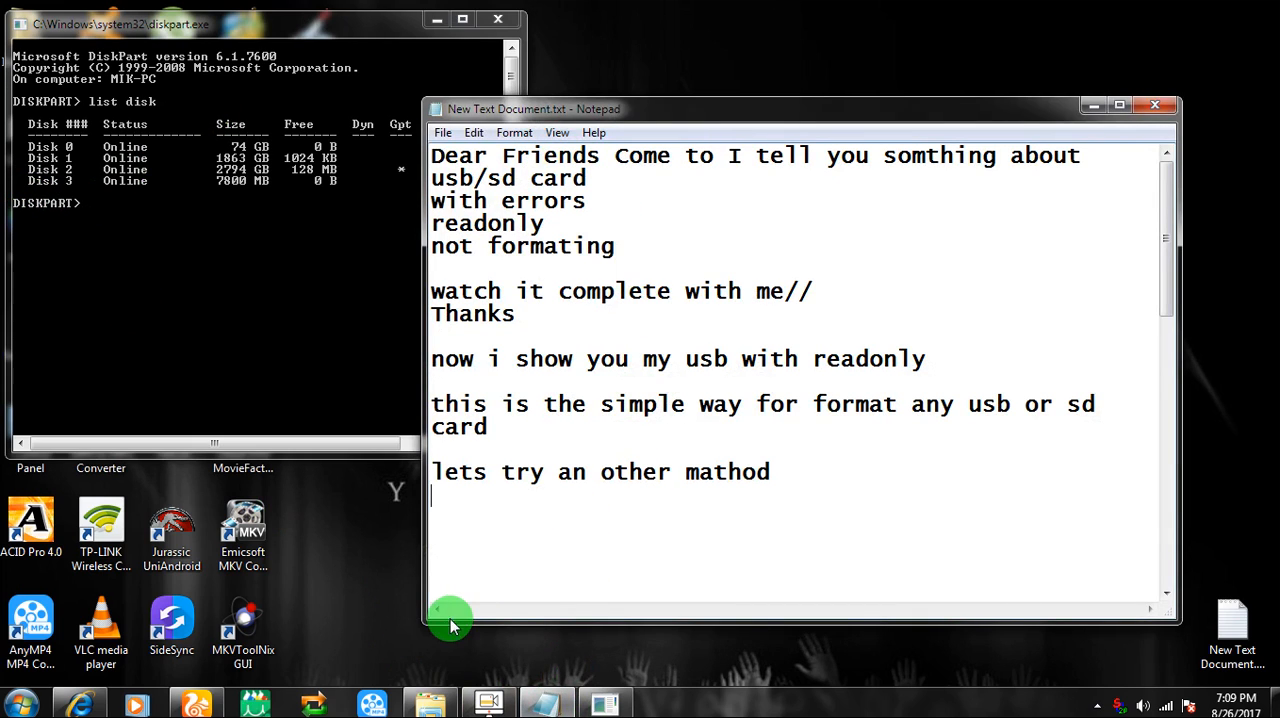
drag(430, 625, 506, 663)
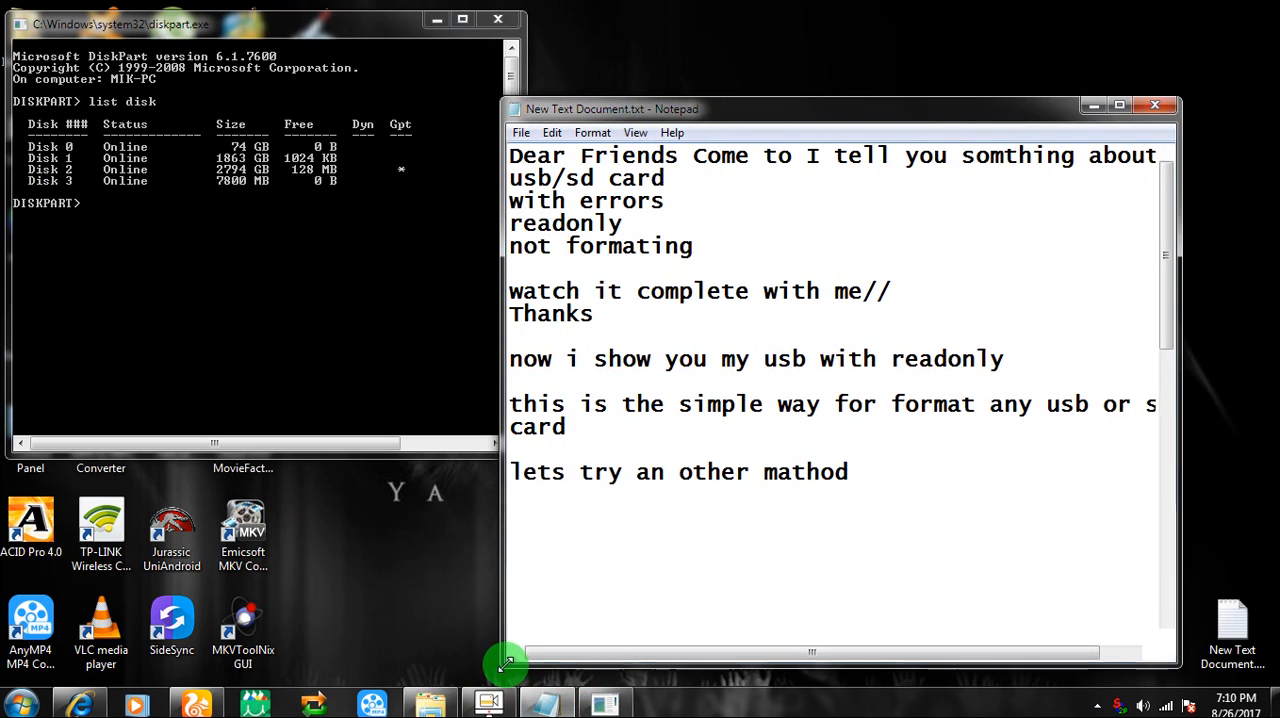
Reduce the text document's font size, then shrink its window and place it clear of the DiskPart window
click(588, 136)
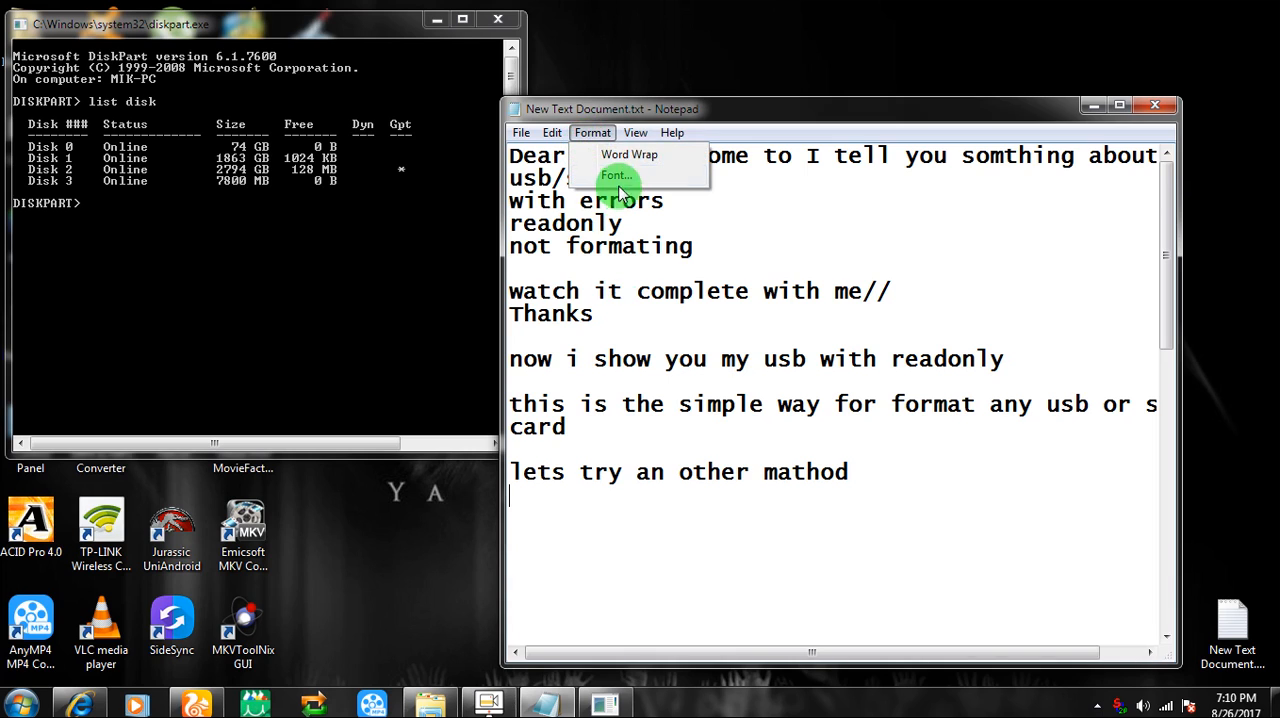
click(615, 177)
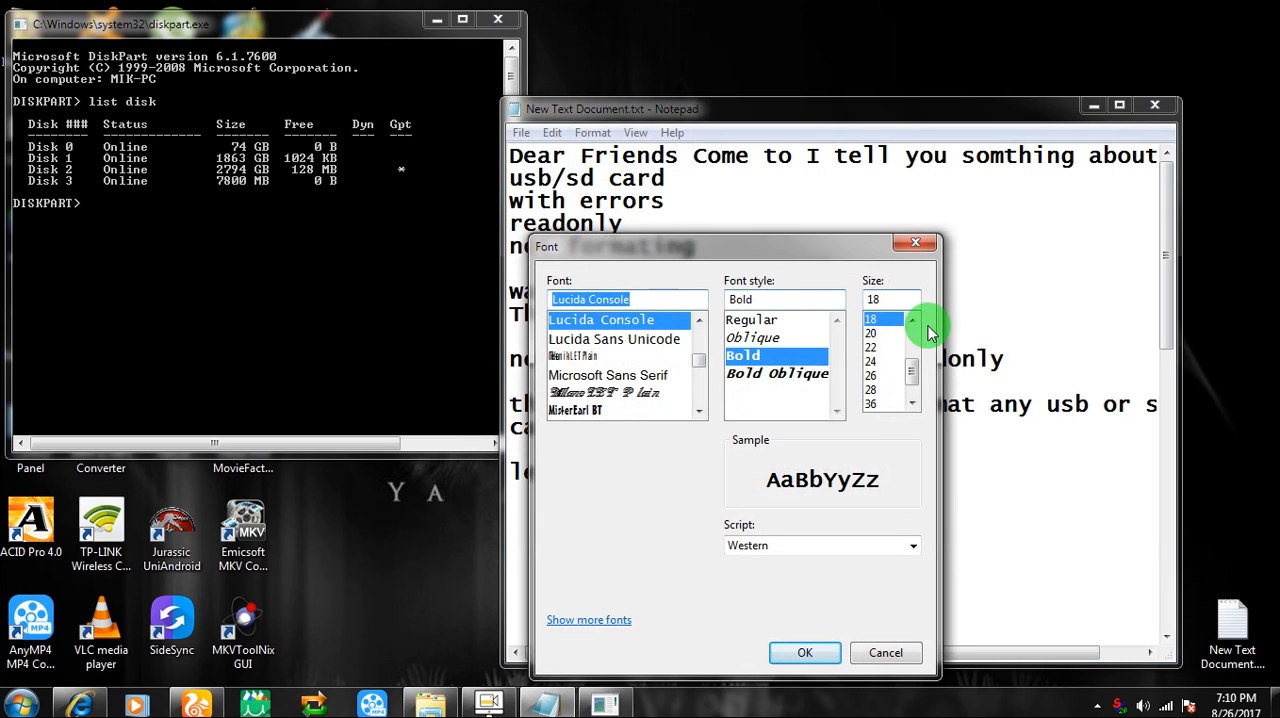
click(912, 320)
click(912, 320)
click(912, 320)
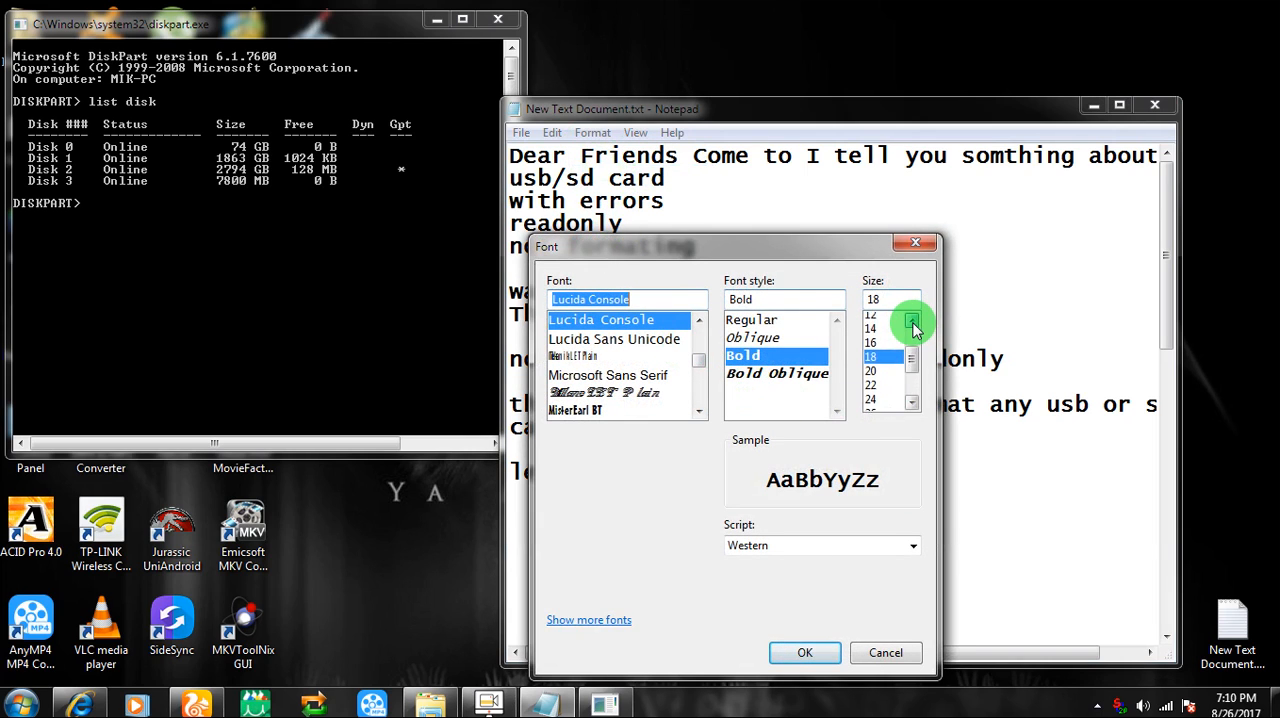
click(912, 320)
click(870, 333)
click(805, 651)
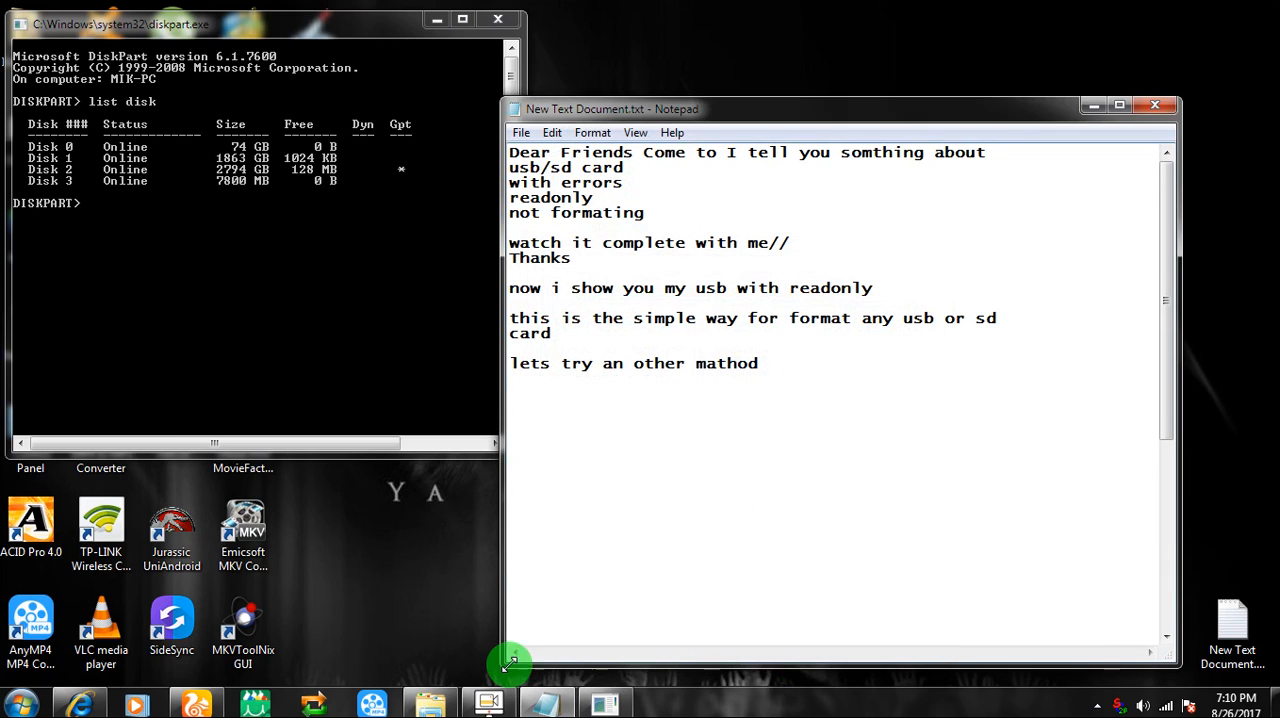
drag(503, 665, 626, 651)
drag(870, 106, 983, 80)
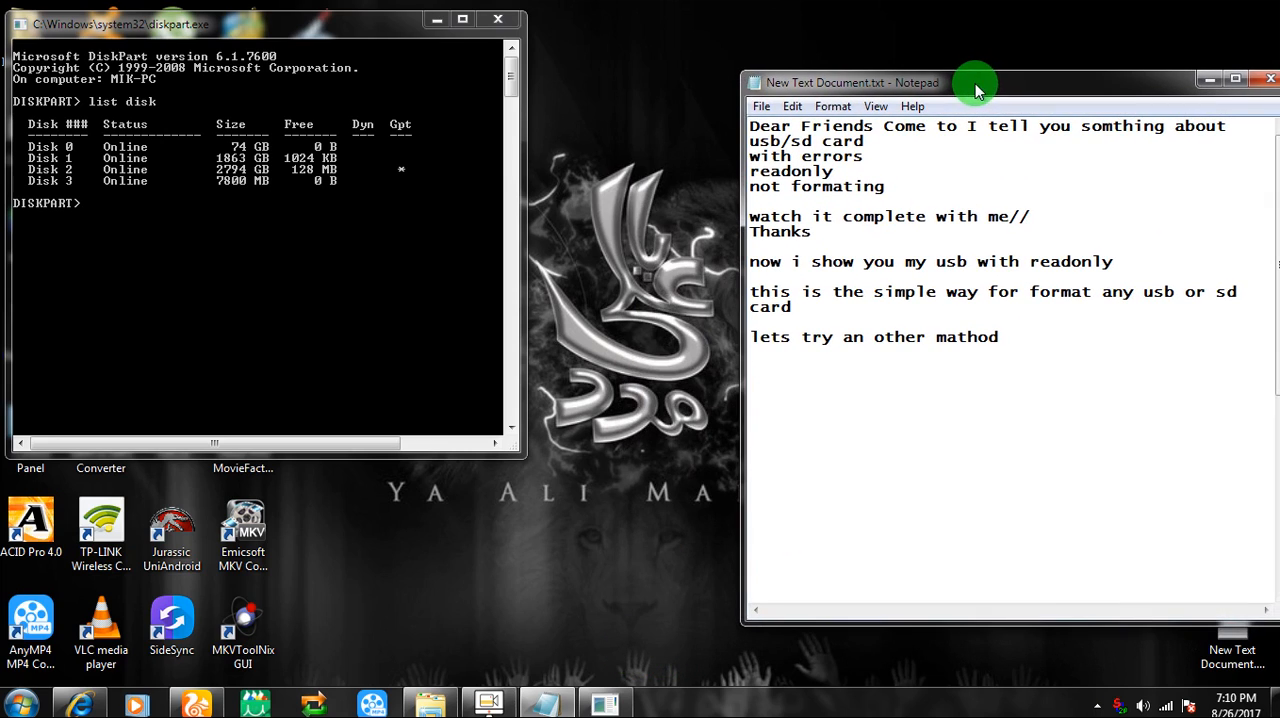
Add the note "Select your usb or sd card by check size of your usb/sd card" and run select disk 3 in DiskPart
text(Select your)
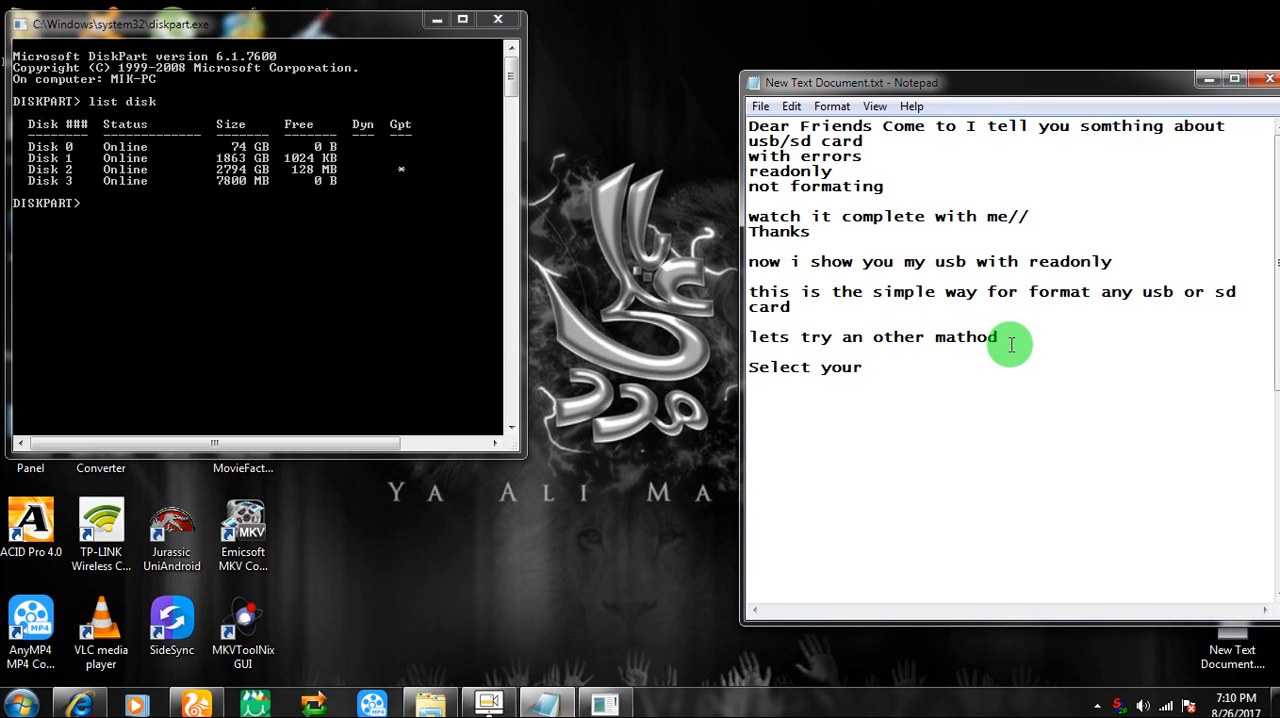
text( usb or sd card )
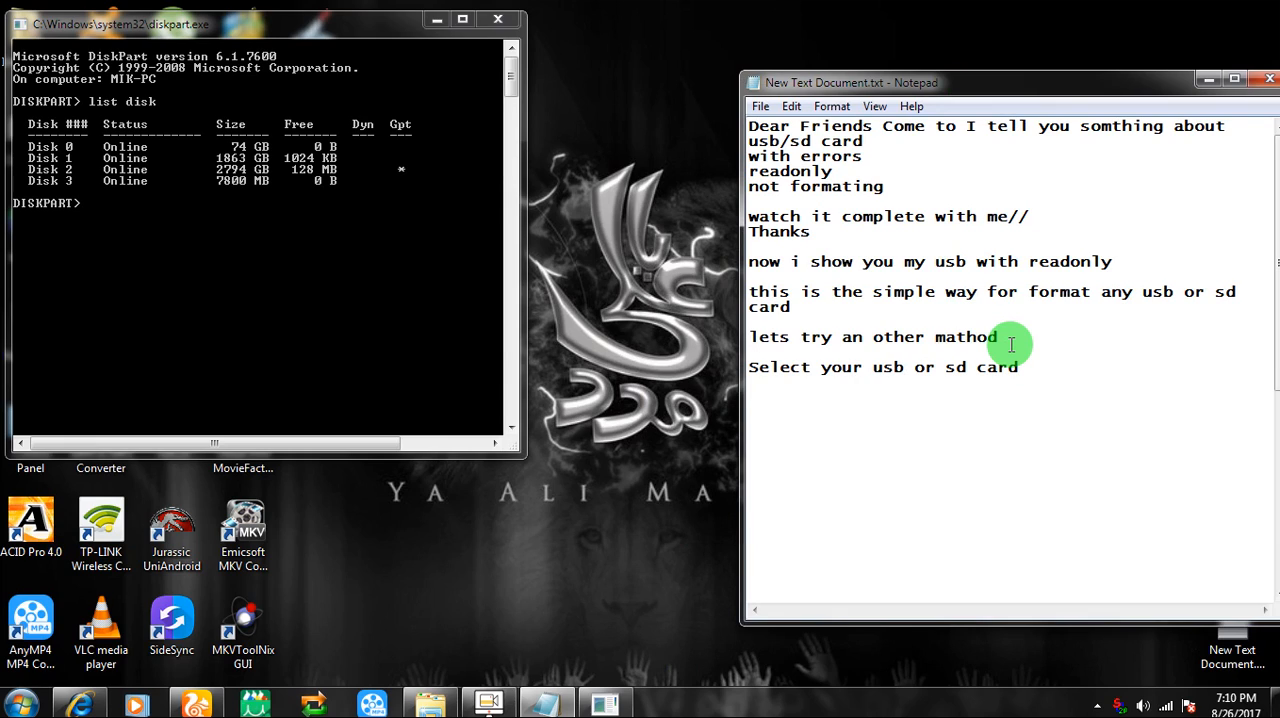
text(by check size of your usb)
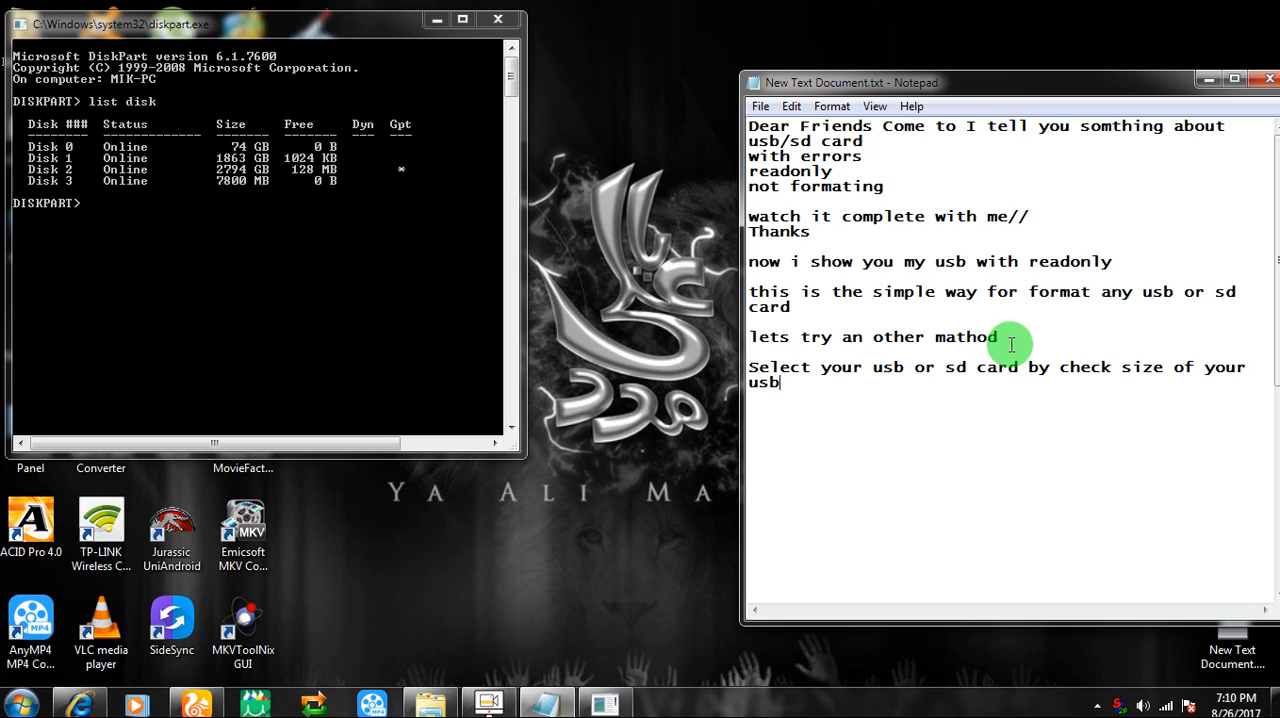
text(/sd card)
click(30, 188)
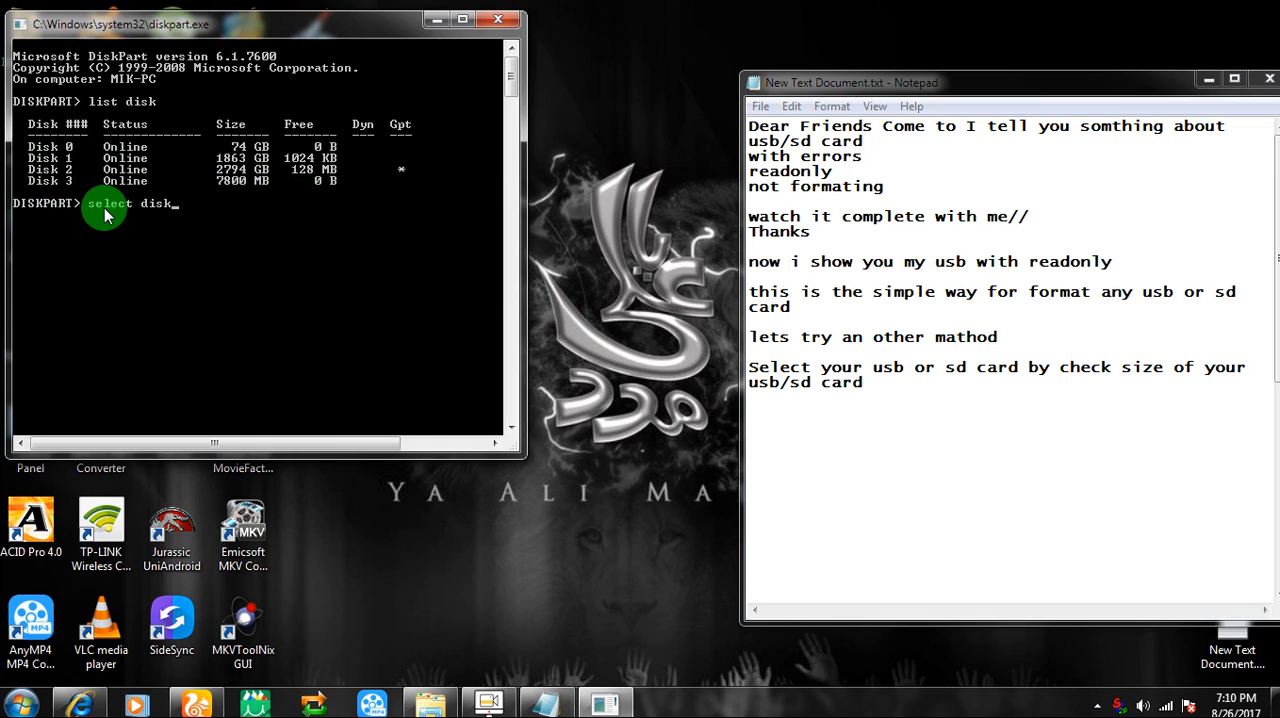
key(Return)
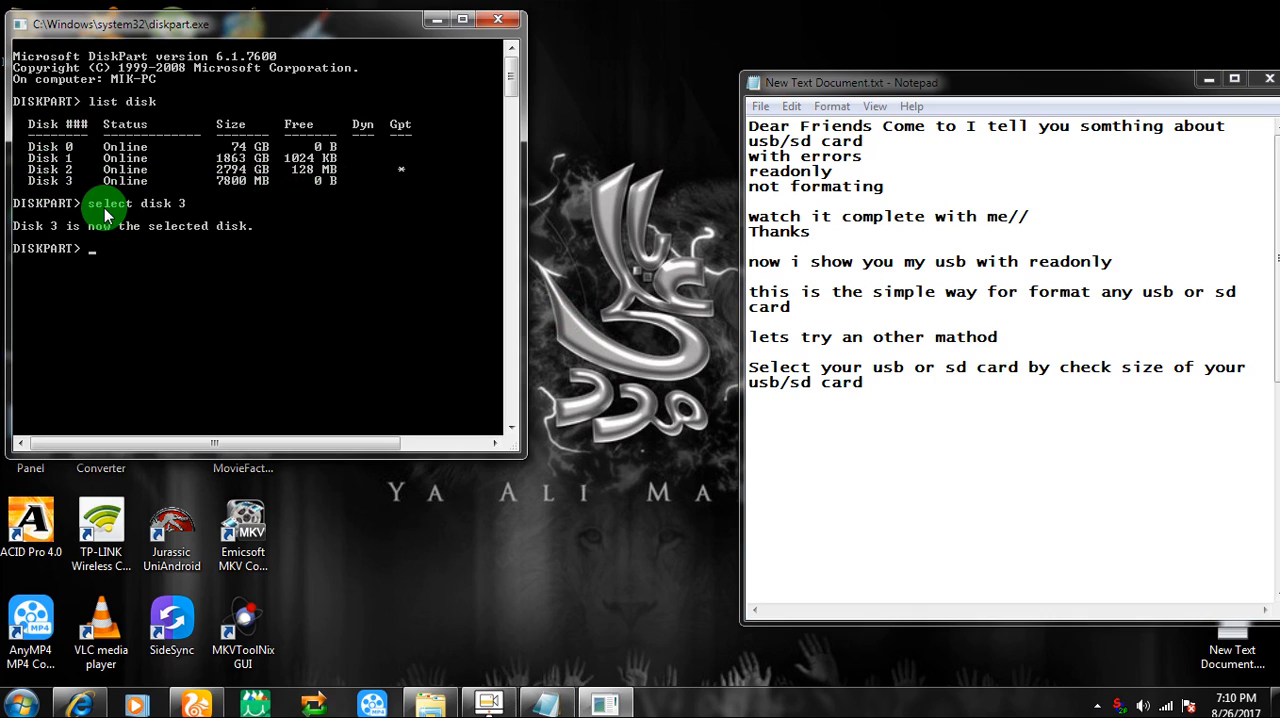
Add the note "first you will try format with doc" to the text document and run clean in DiskPart
click(834, 452)
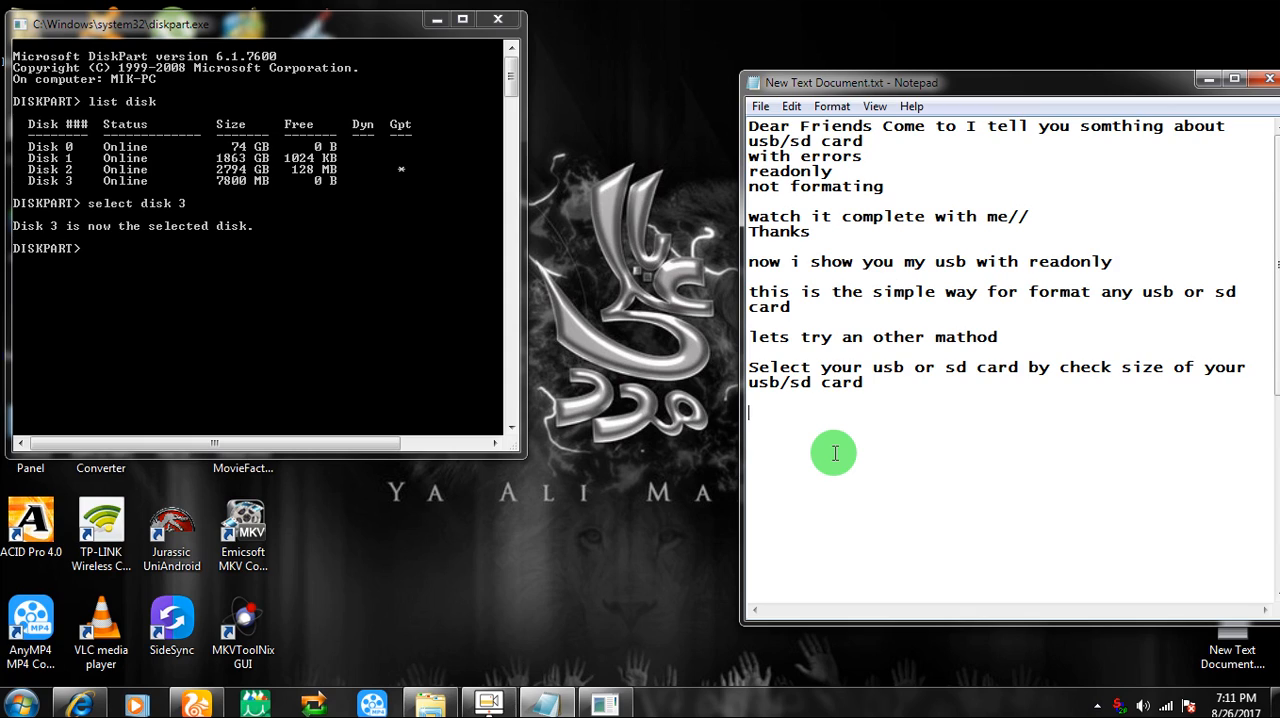
text(first you)
text(will )
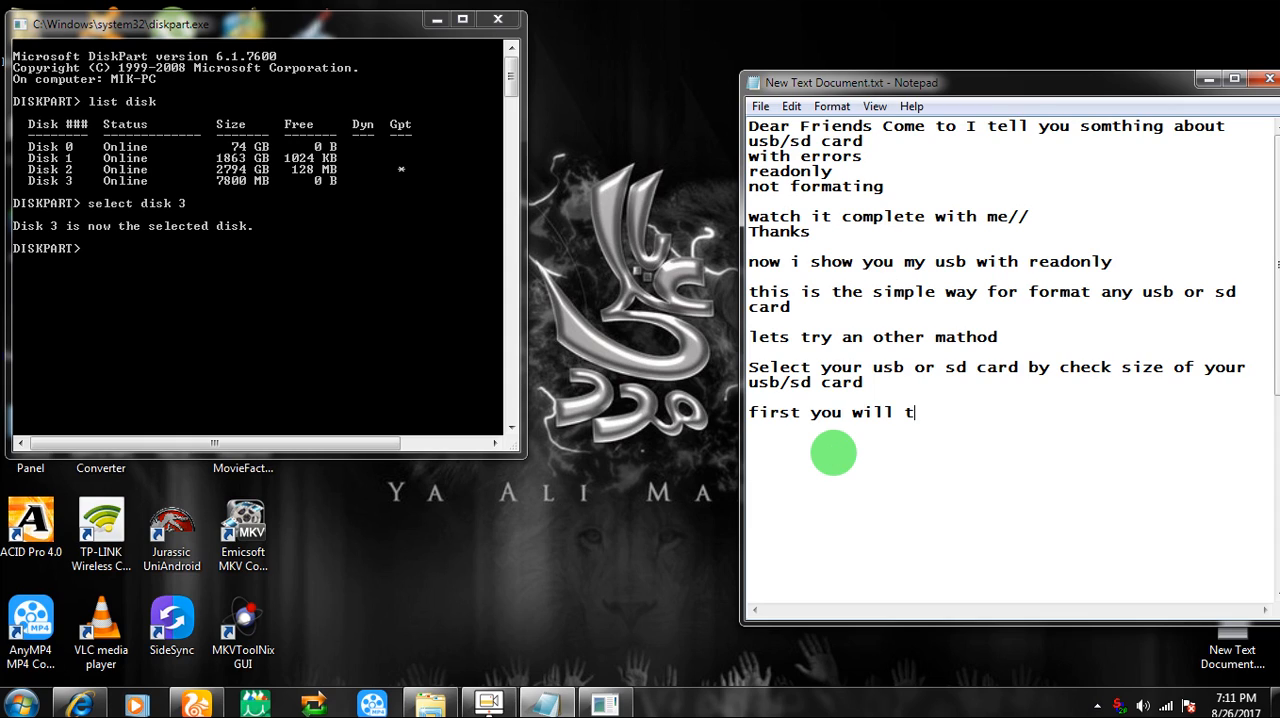
text(try format wit)
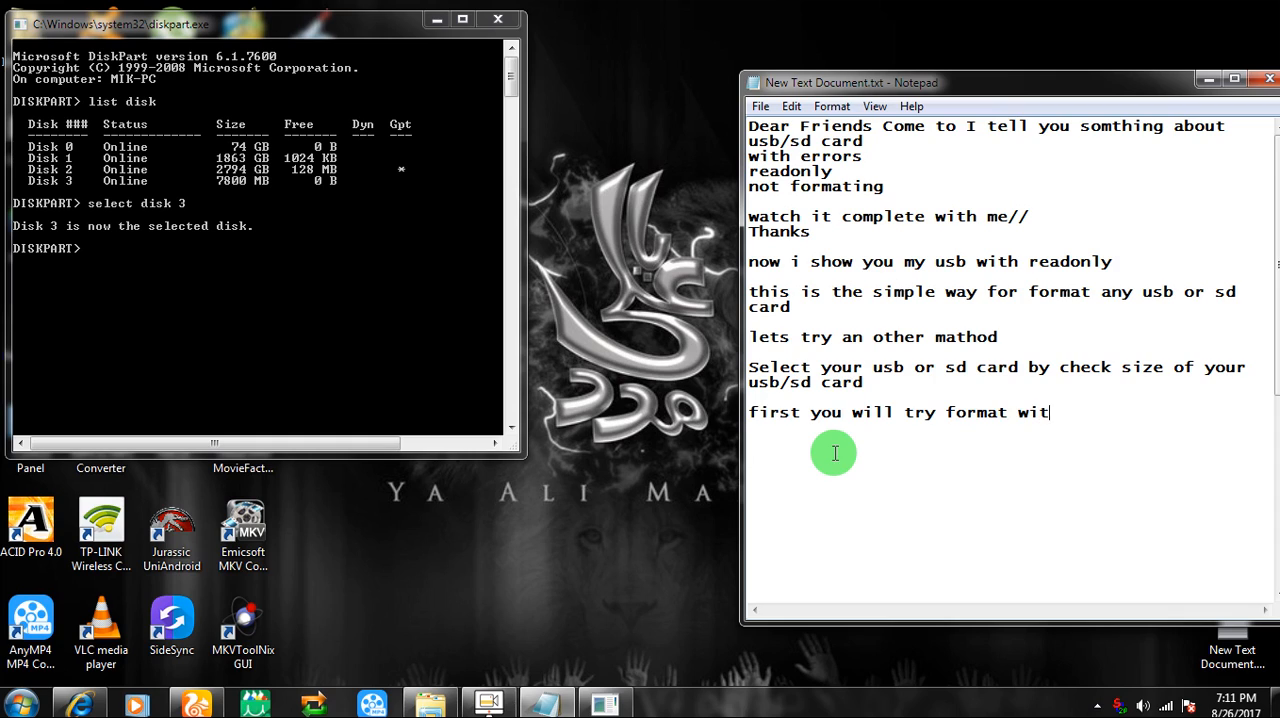
text(h doc)
click(190, 255)
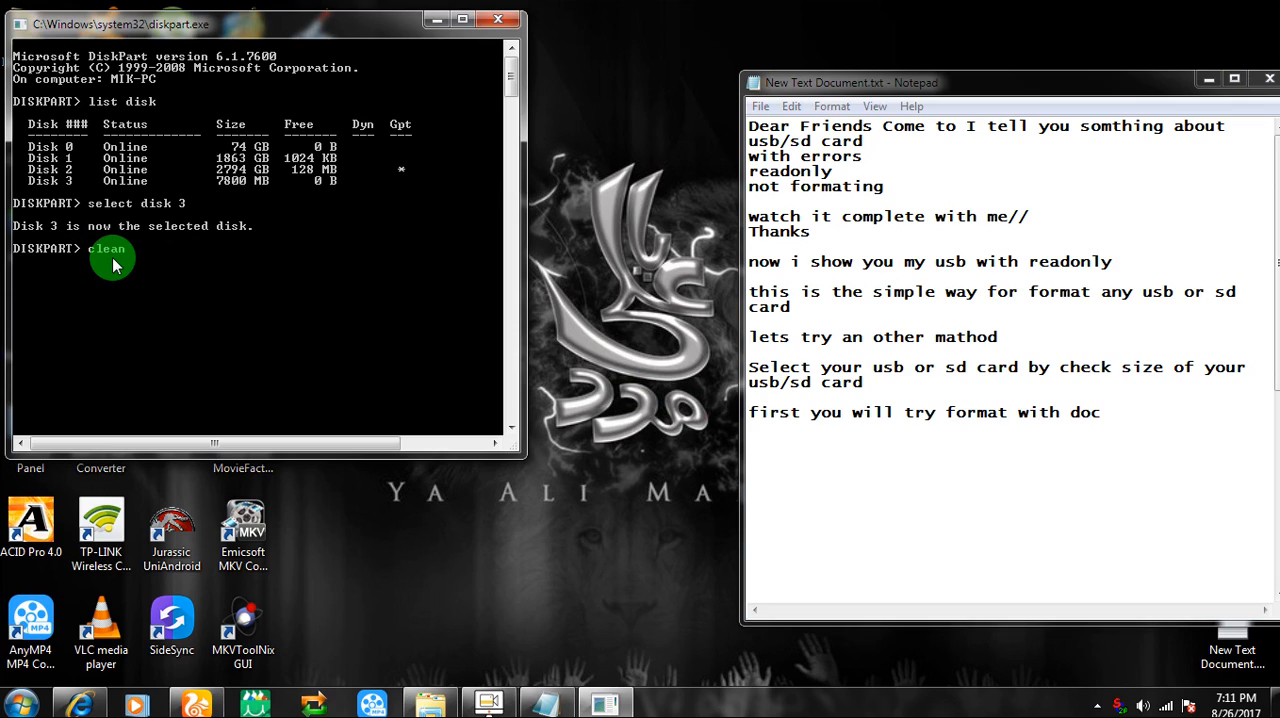
key(Return)
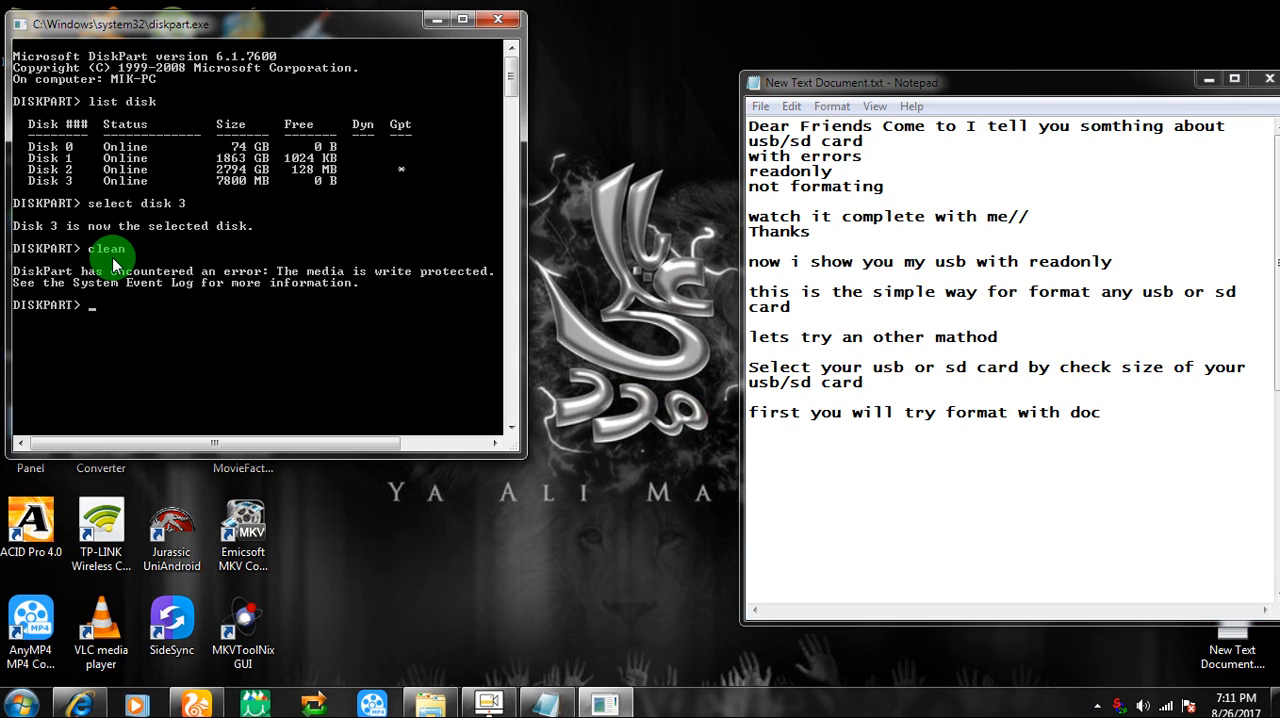
Add the lines "not working" and "media is write protect" below the last note in the text document
click(1102, 416)
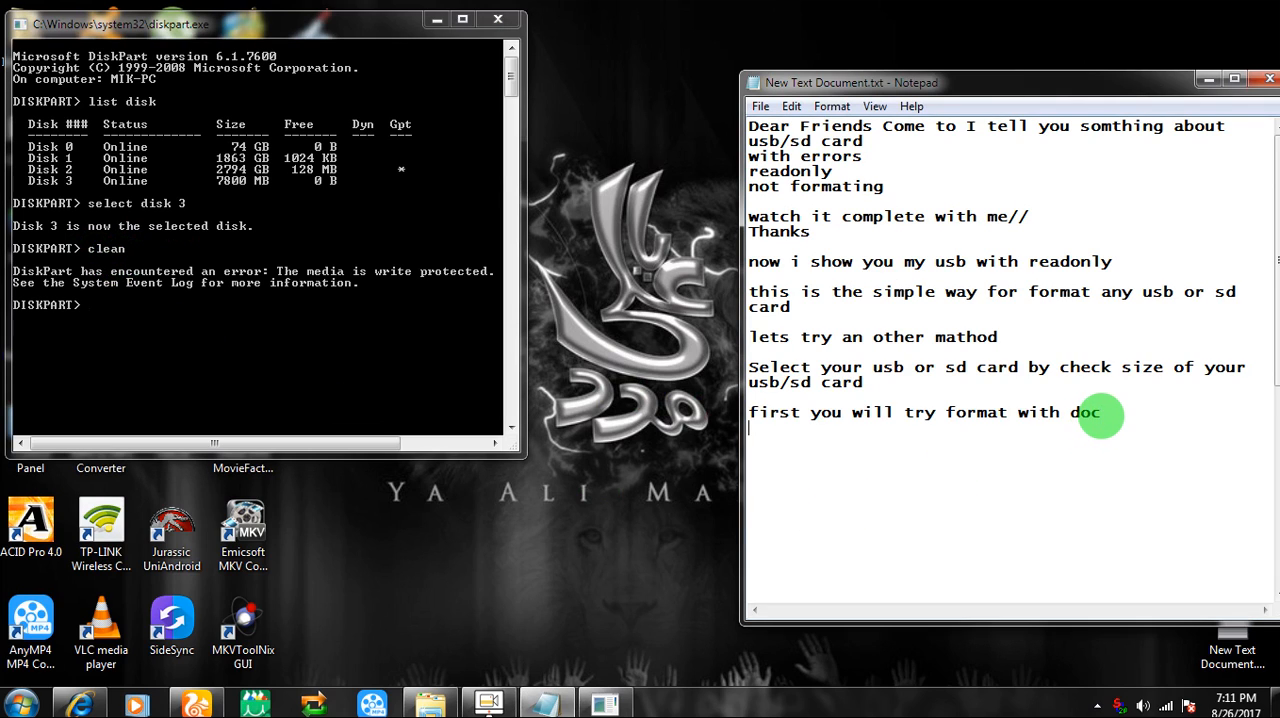
key(Return)
text(not working)
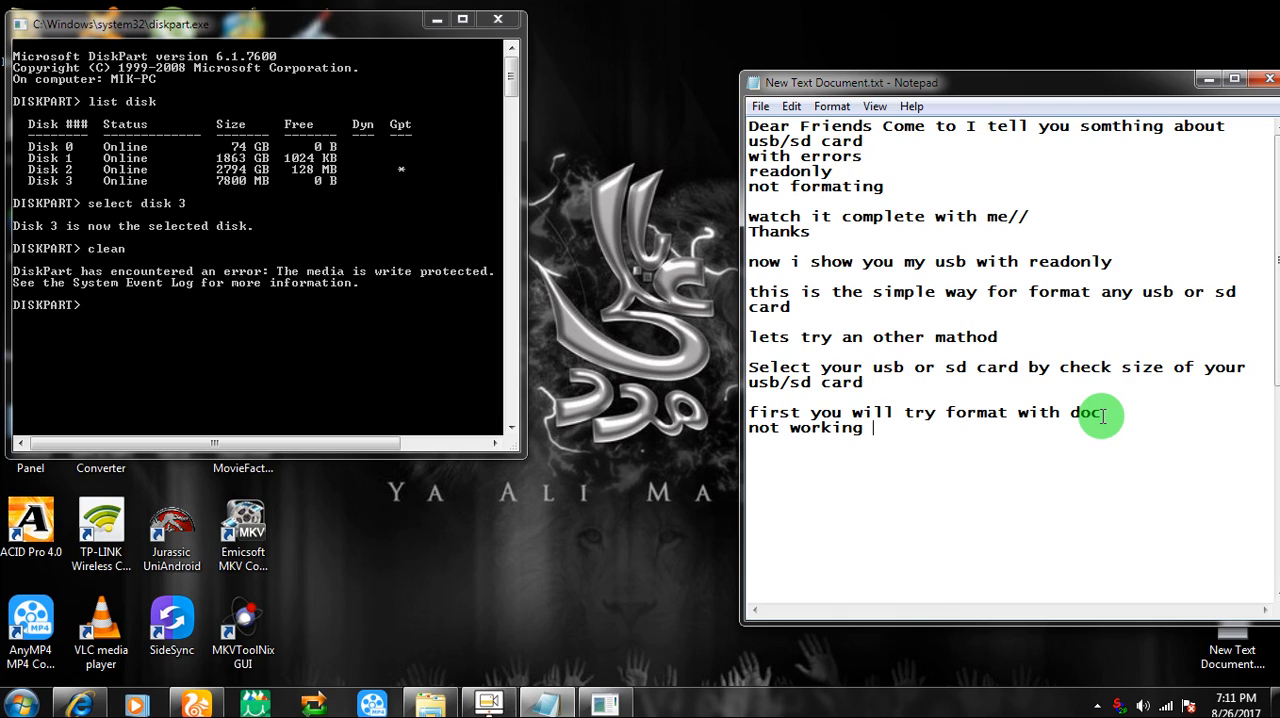
key(Return)
text(media is write protect)
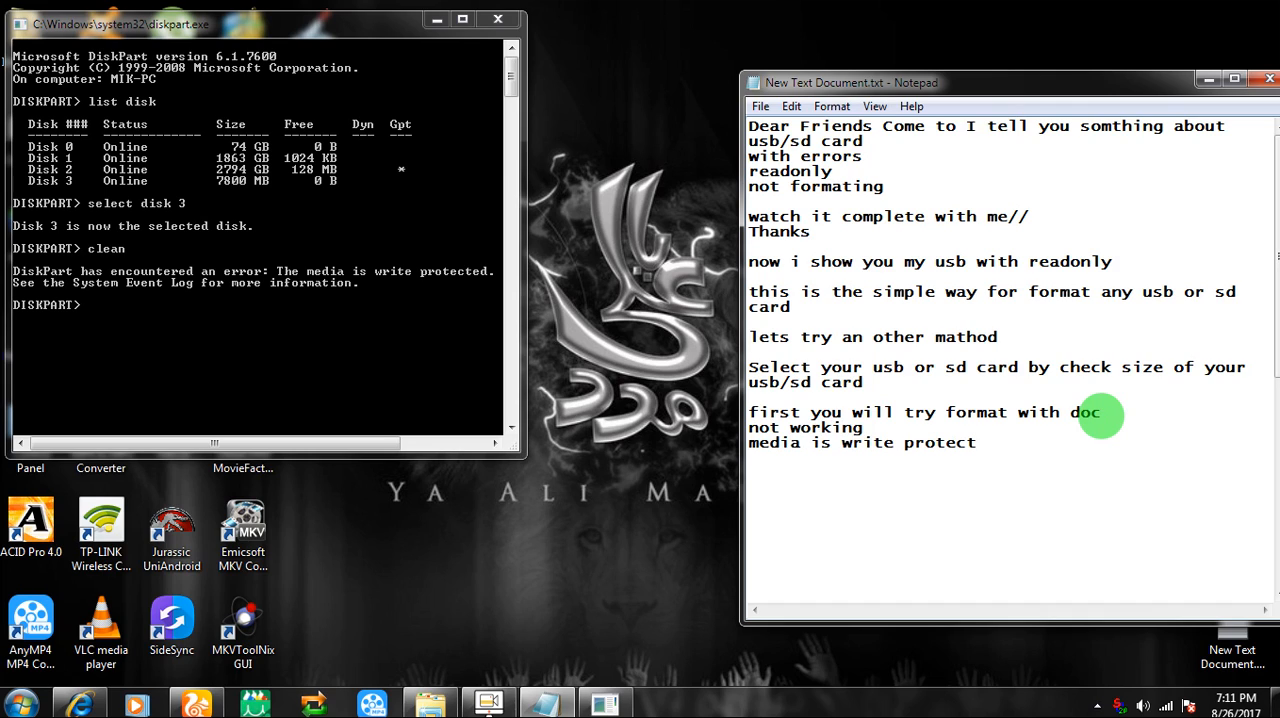
key(Return)
Add the note "so let remove write protect" and run attributes disk clear readonly in DiskPart
click(321, 325)
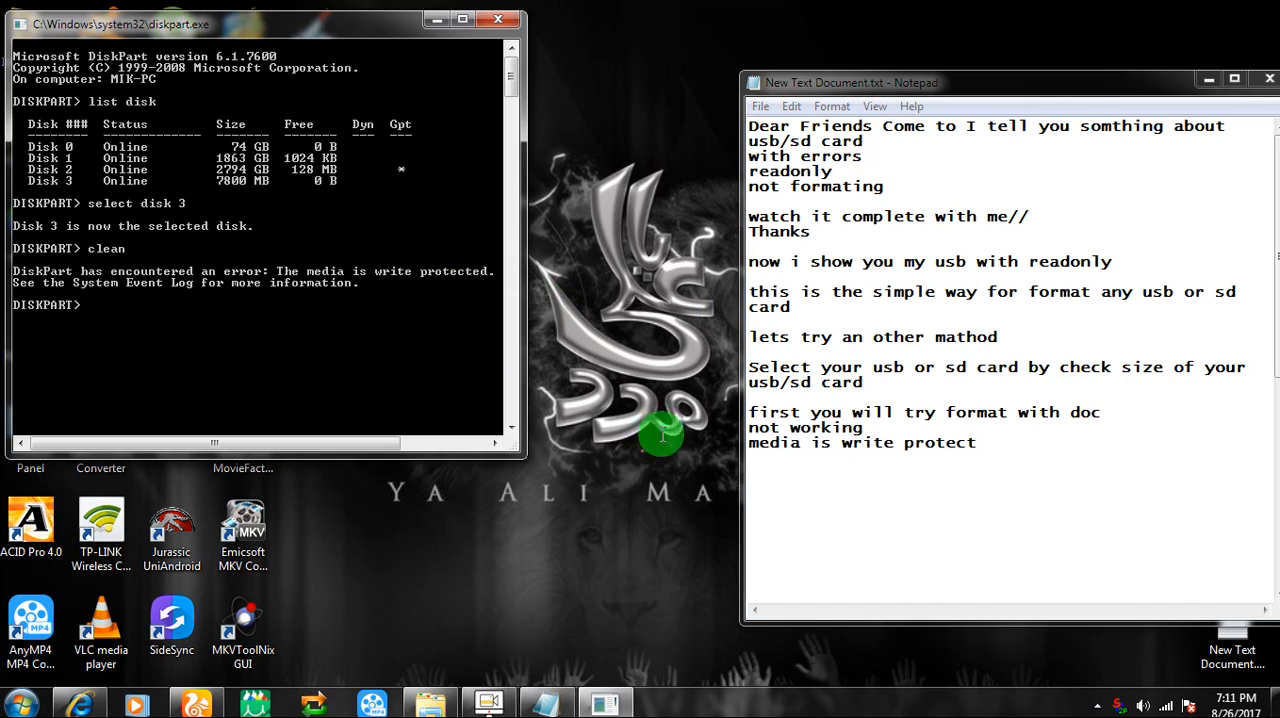
click(900, 473)
text(so let remove )
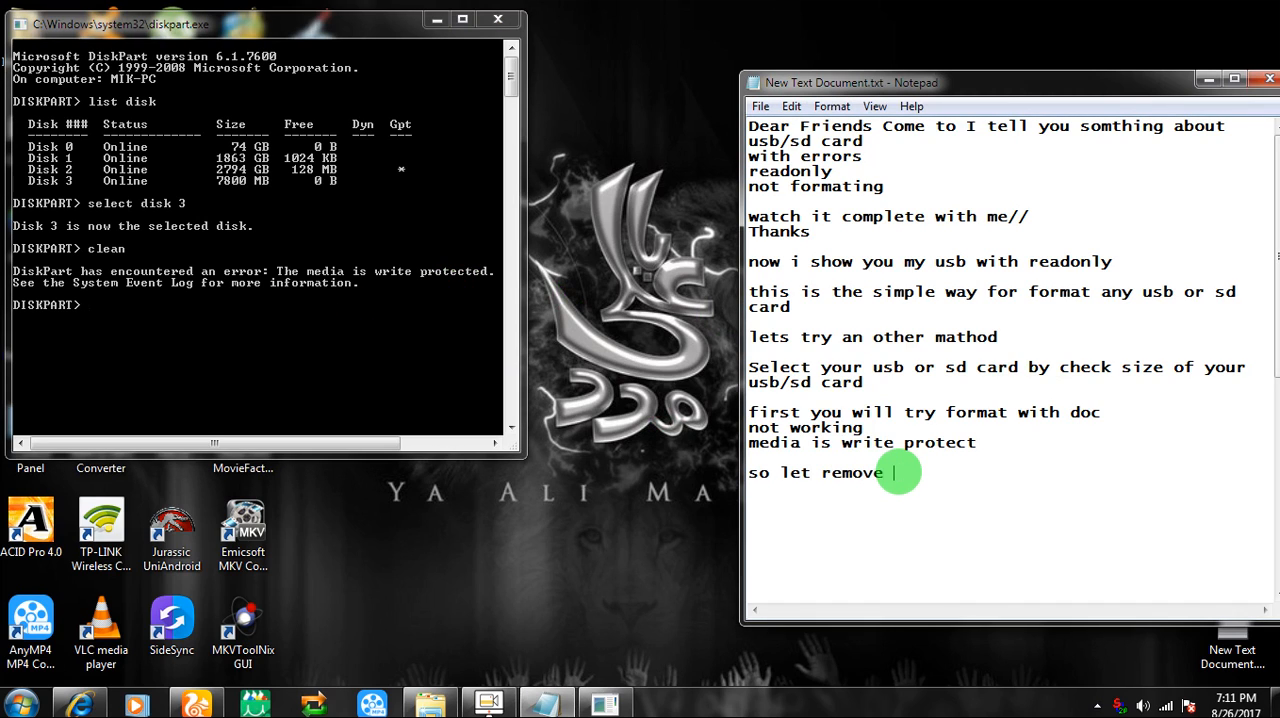
text(write protect)
click(293, 347)
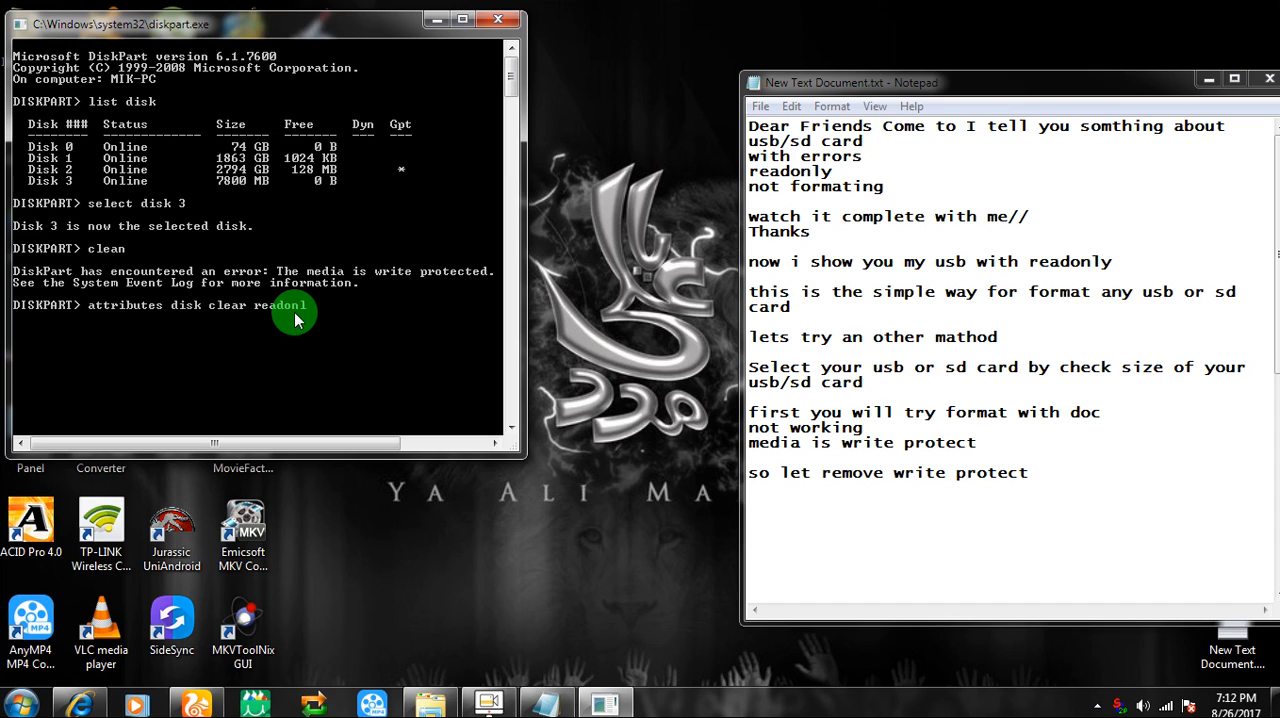
key(Return)
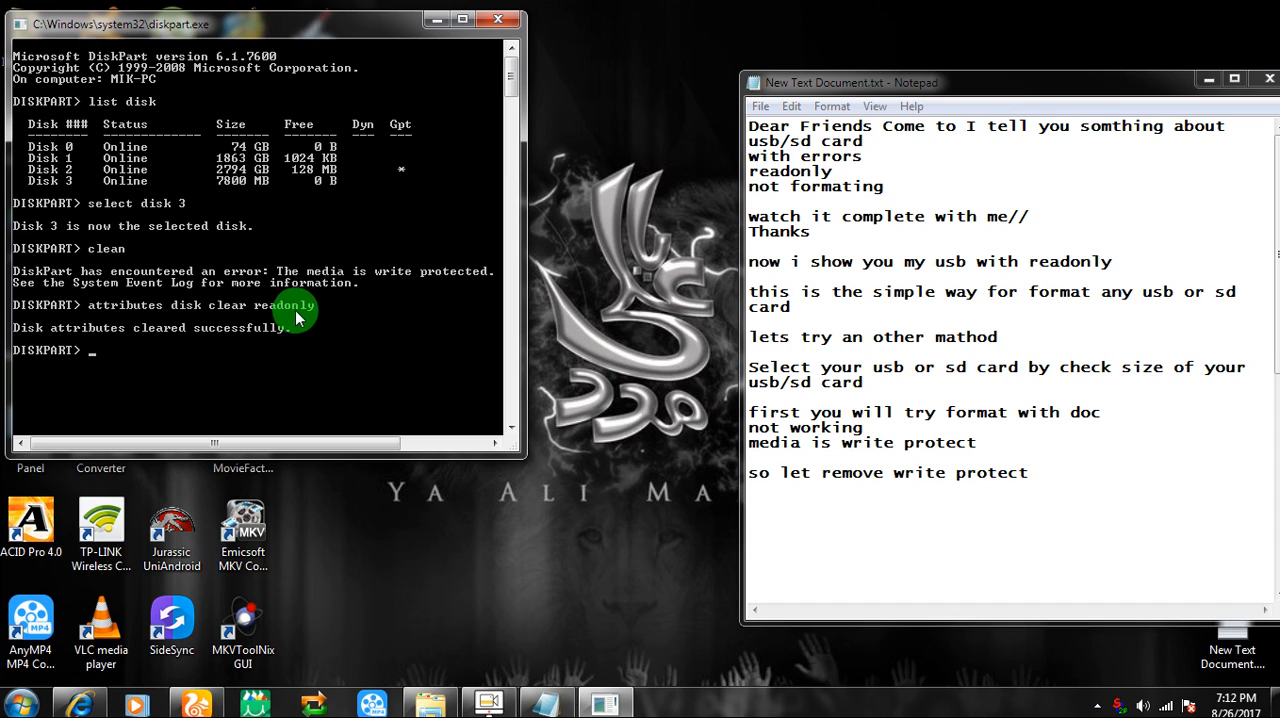
Add the lines "it shows success" and "but its wrong i will show you" at the end of the text document
click(969, 510)
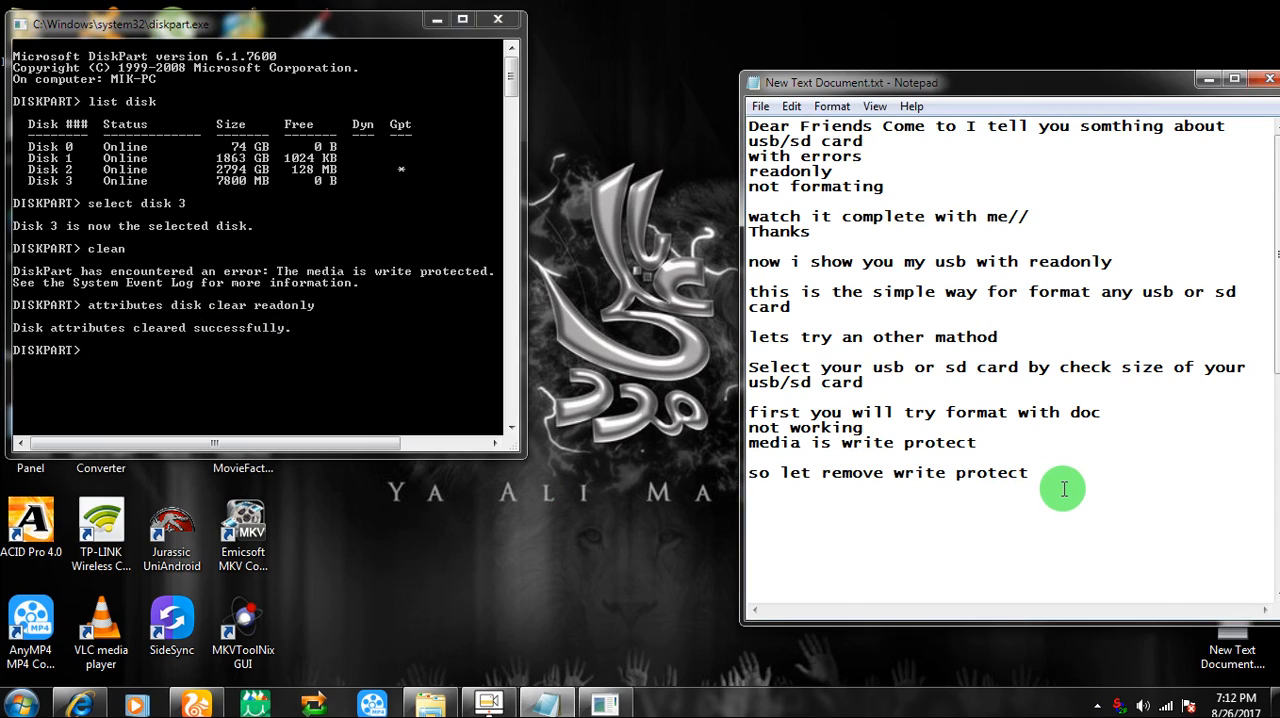
text(it shows success)
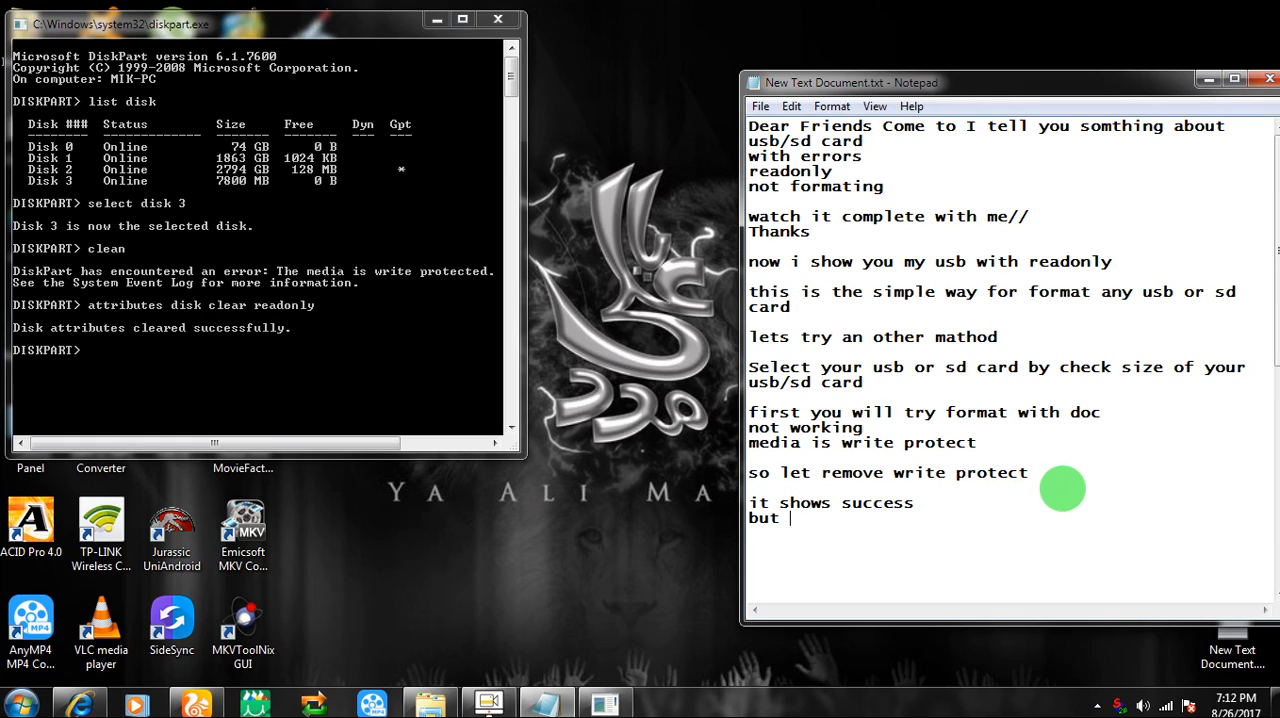
text( its wrong i will s)
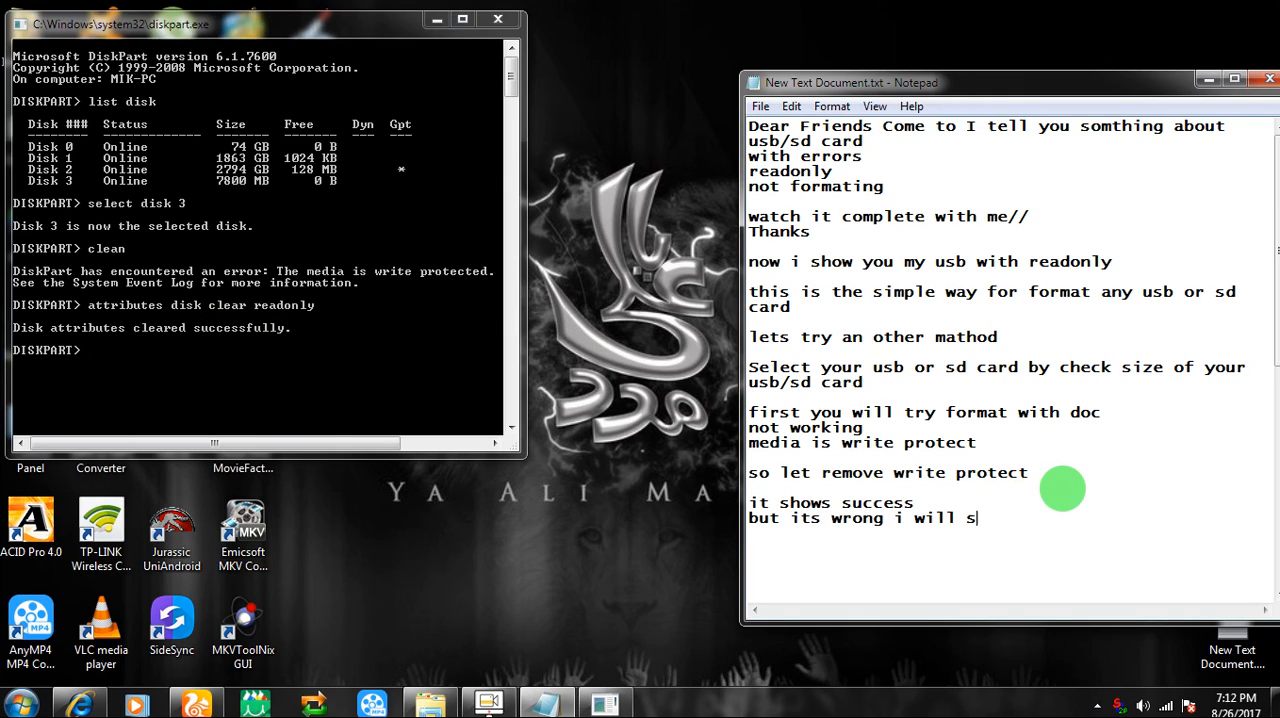
text(how you)
Minimize the DiskPart and text document windows, then open Computer and select removable drive P:
click(330, 380)
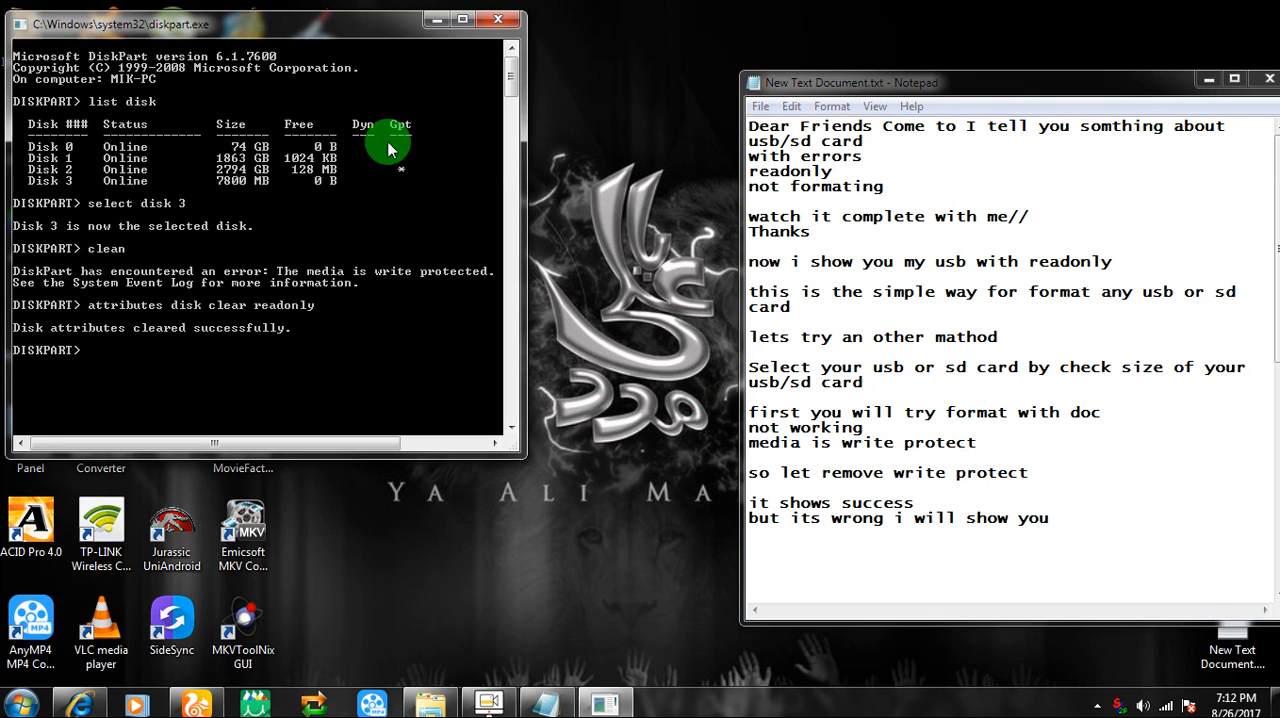
click(435, 20)
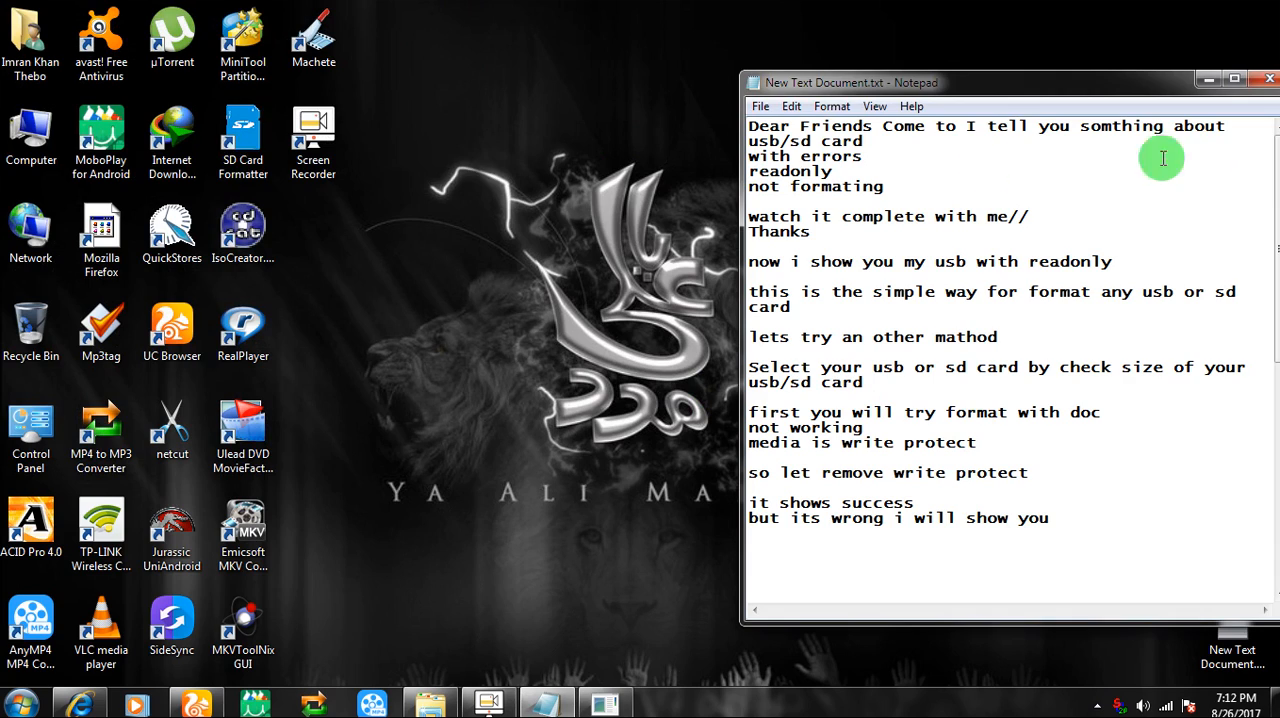
click(1207, 80)
double_click(35, 130)
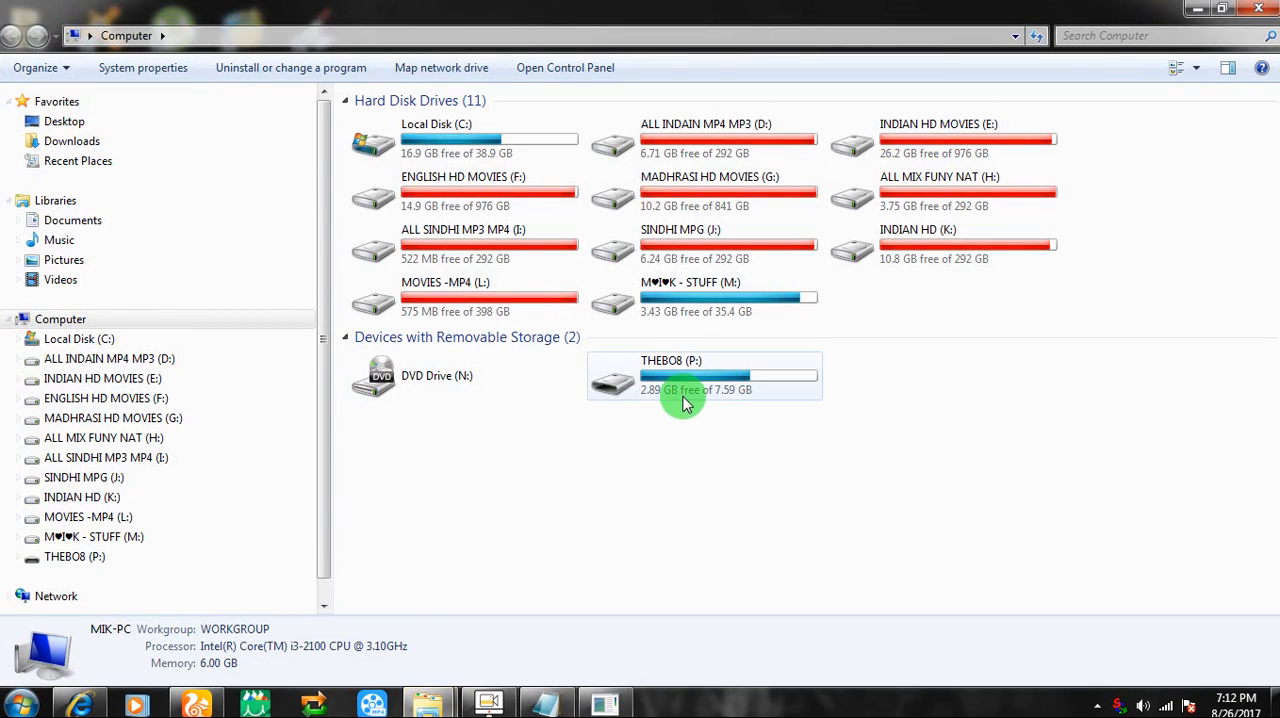
click(685, 405)
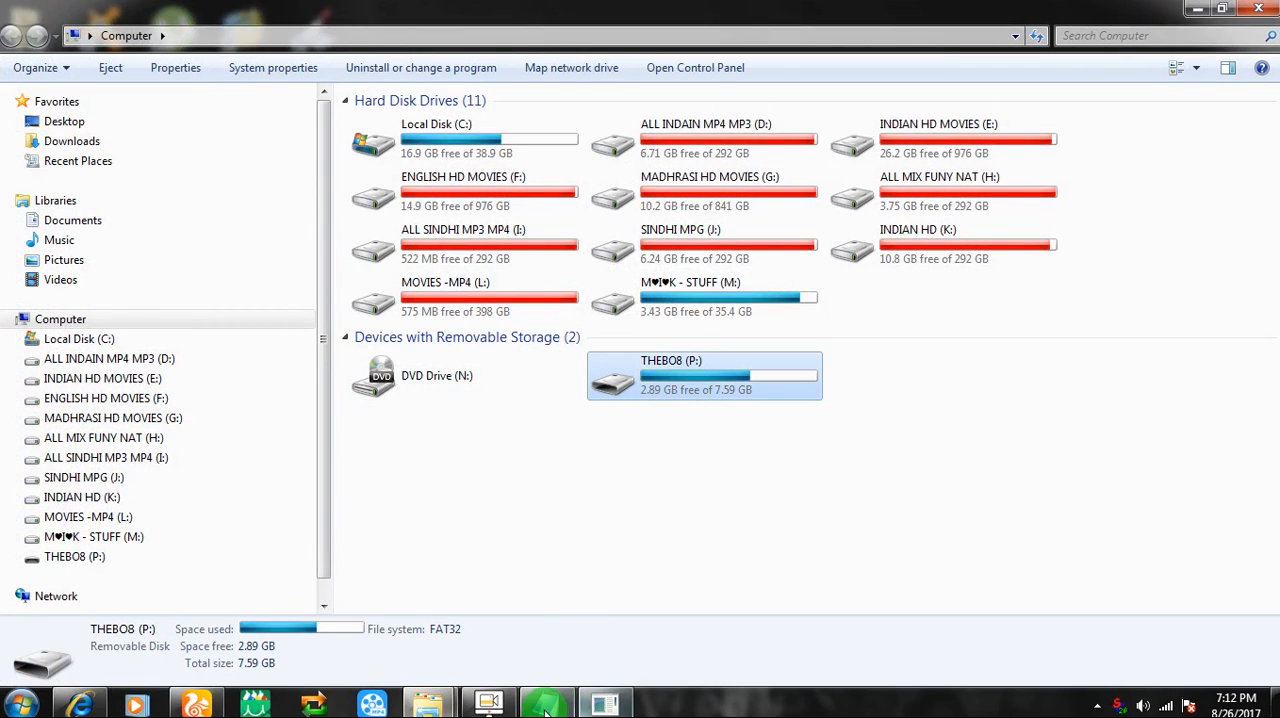
Restore the text document and add the line "first i will copy anything in usb" at its end
click(546, 705)
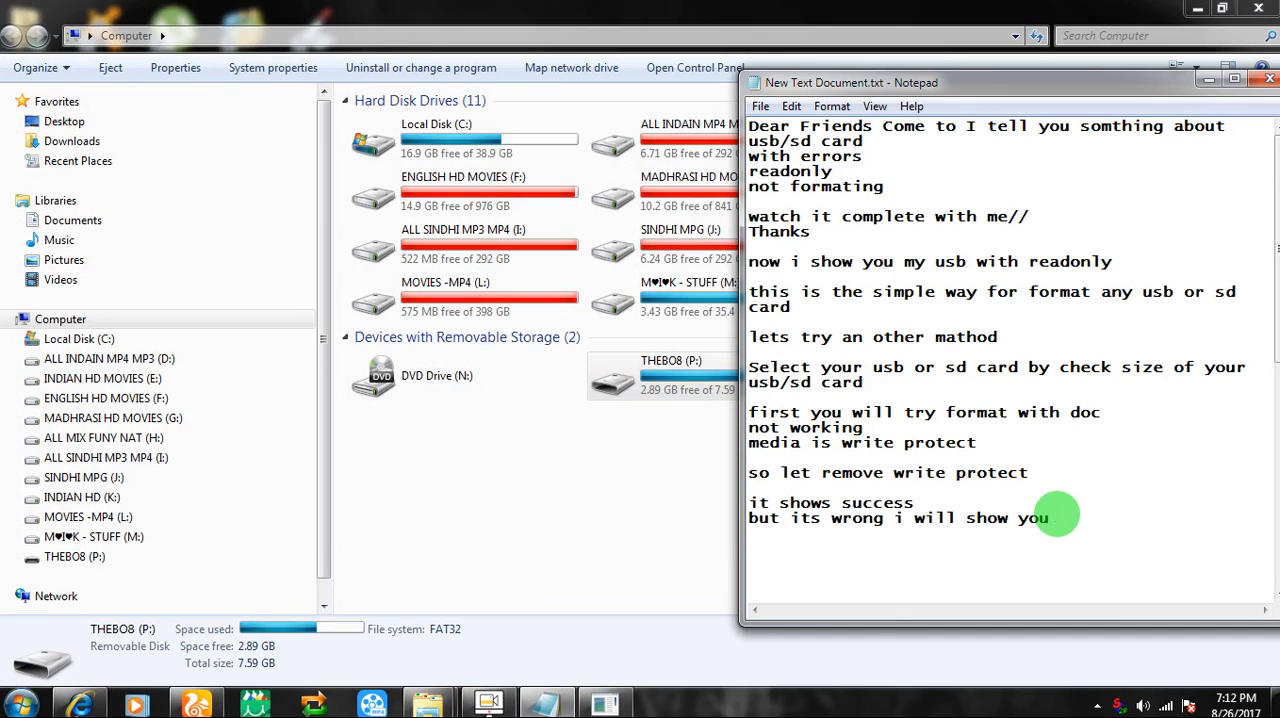
key(Return)
text(firs)
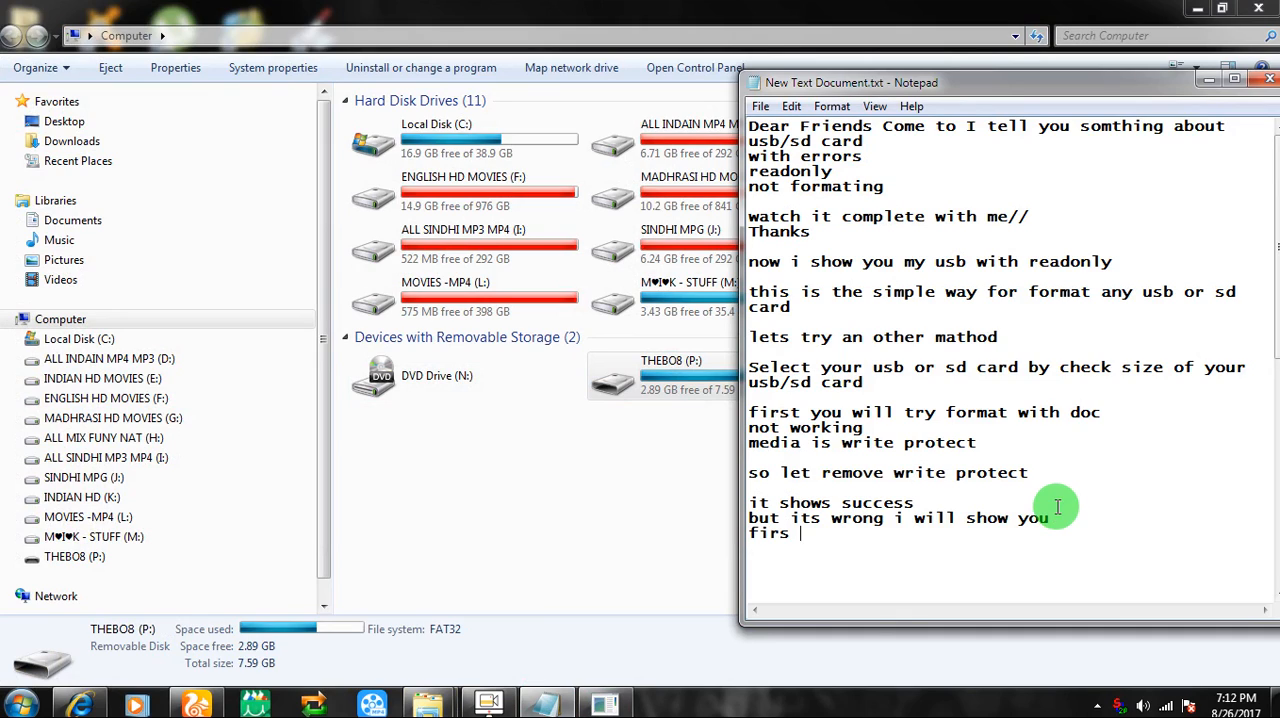
key(BackSpace)
text(t i will copy anything in)
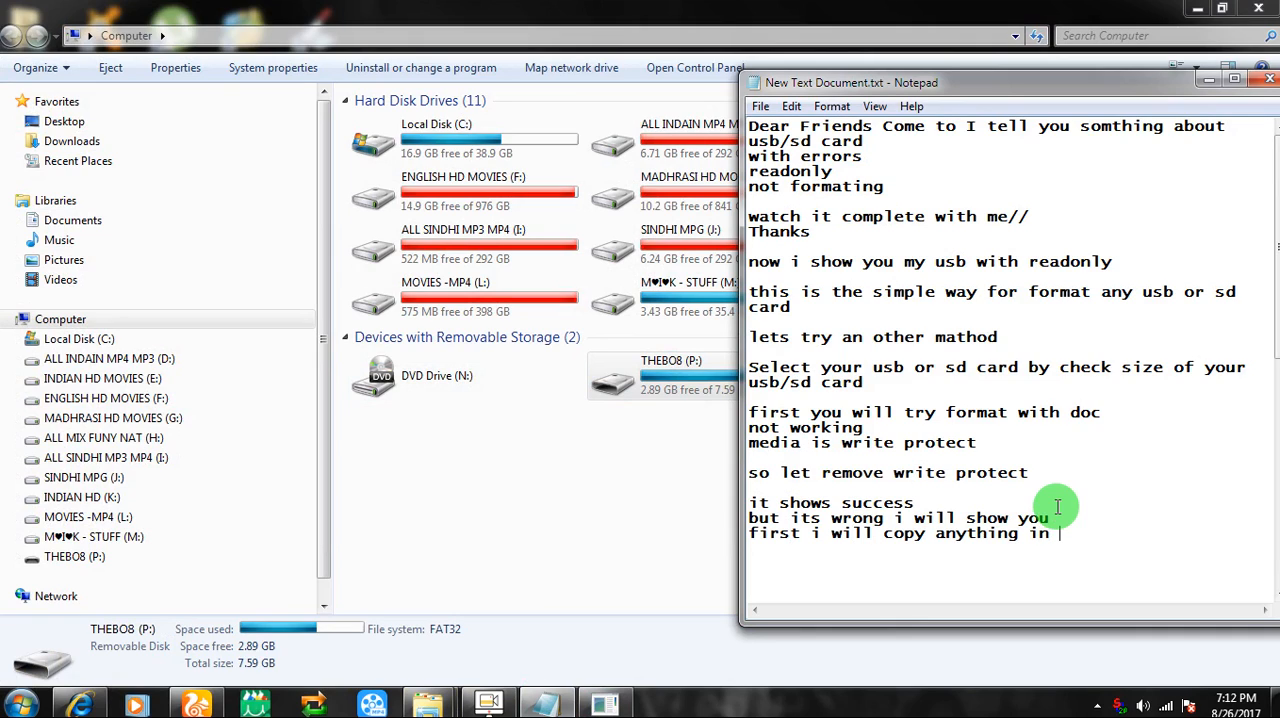
text( usb)
Try to copy WiFi MaC .txt from drive M: into the root of removable drive P:, then cancel the copy
click(629, 469)
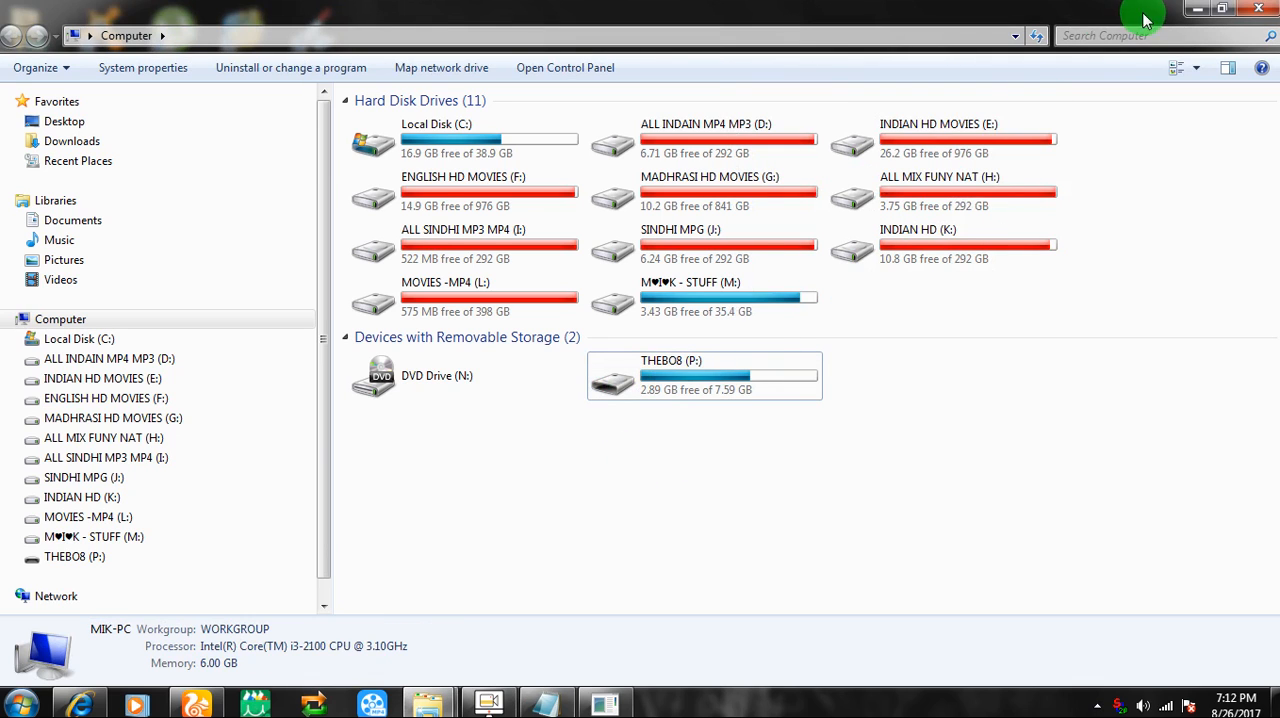
double_click(690, 292)
scroll(675, 357, down, 5)
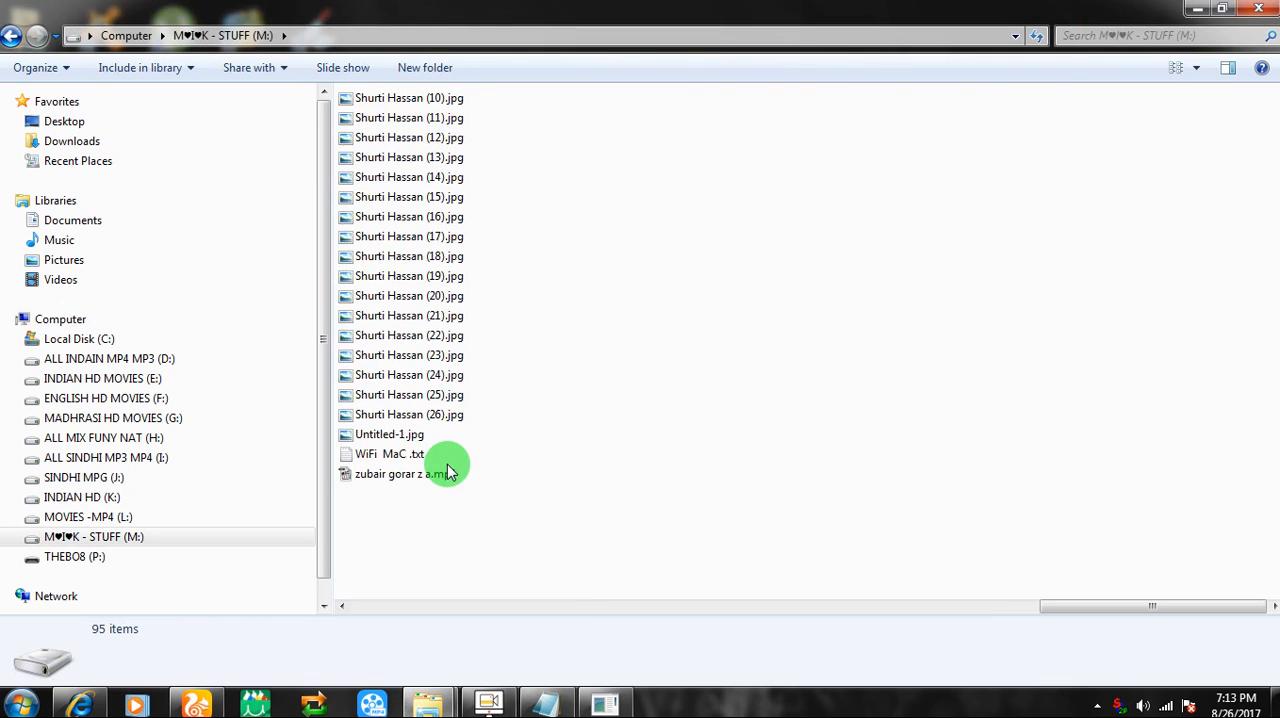
click(405, 458)
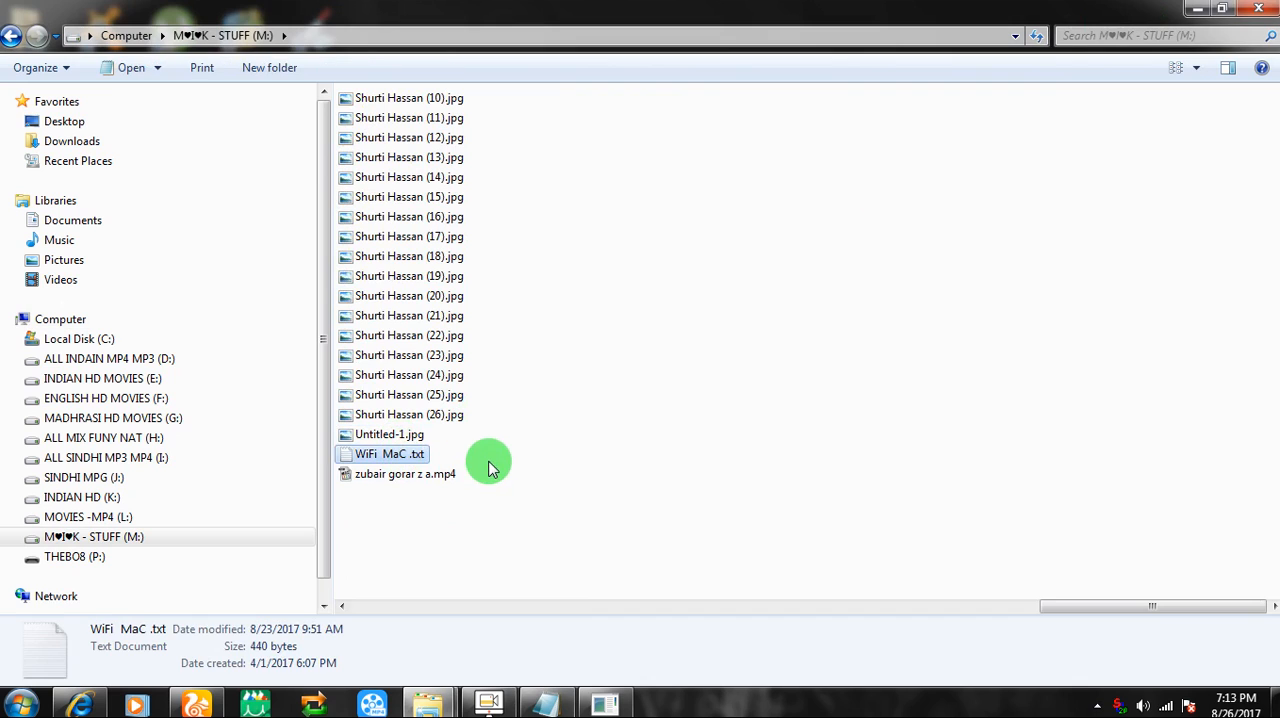
click(97, 560)
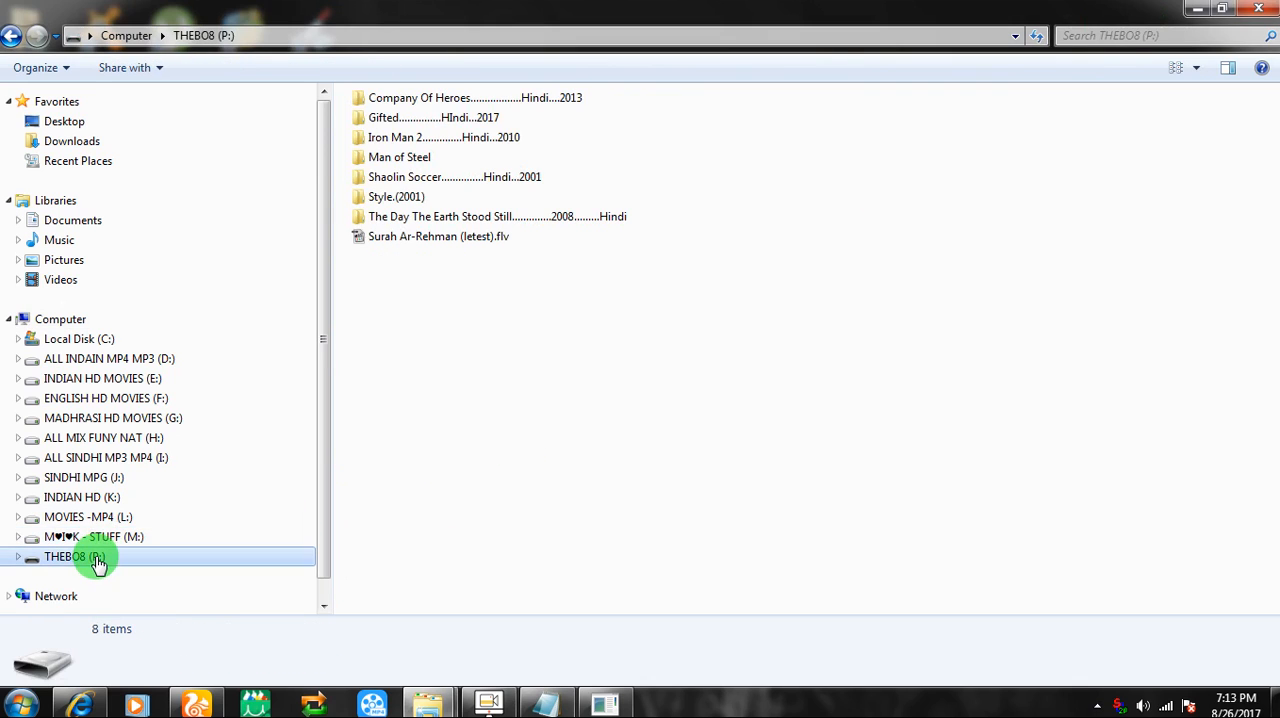
click(84, 320)
double_click(737, 394)
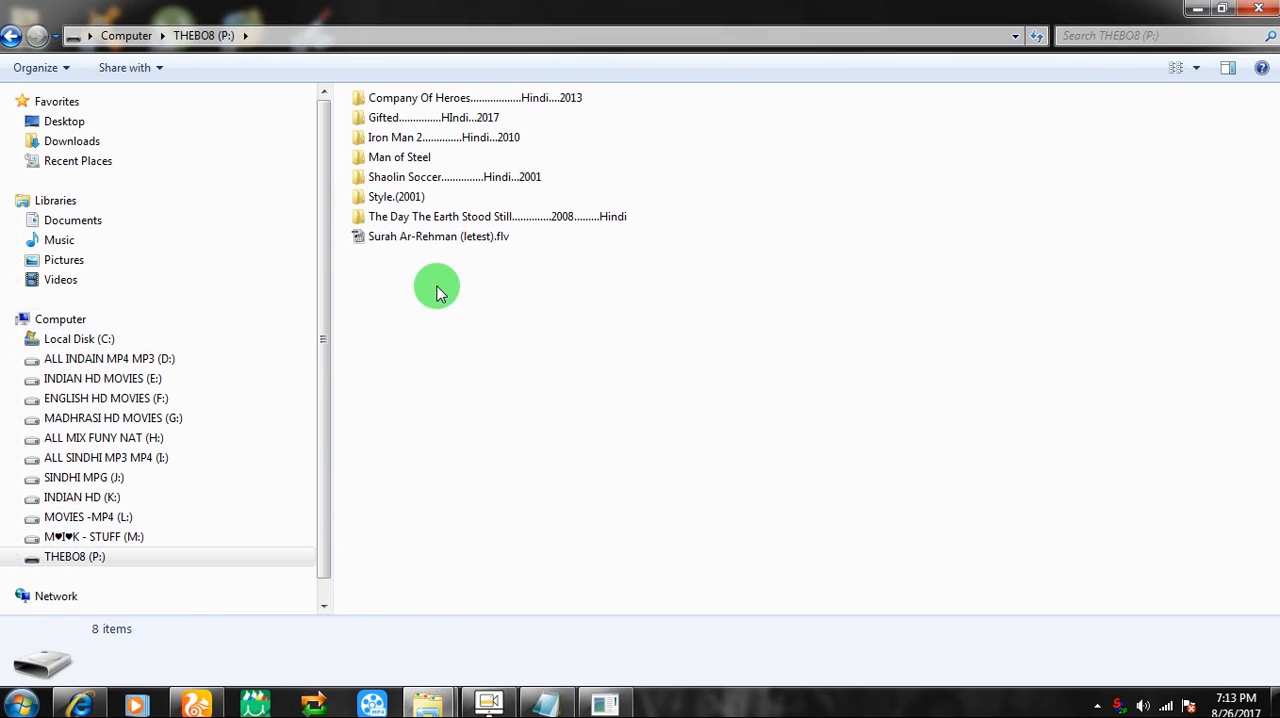
right_click(442, 344)
click(518, 472)
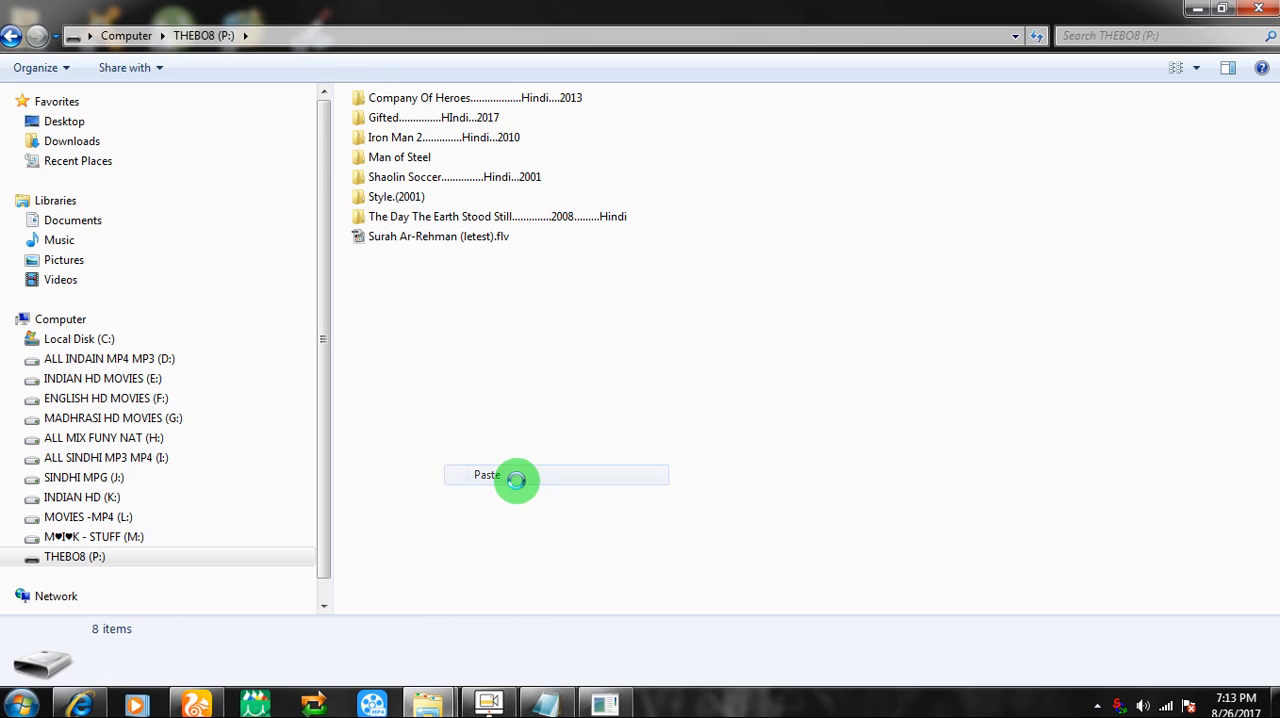
mouse_move(577, 313)
mouse_down()
mouse_move(769, 293)
mouse_move(569, 310)
mouse_up()
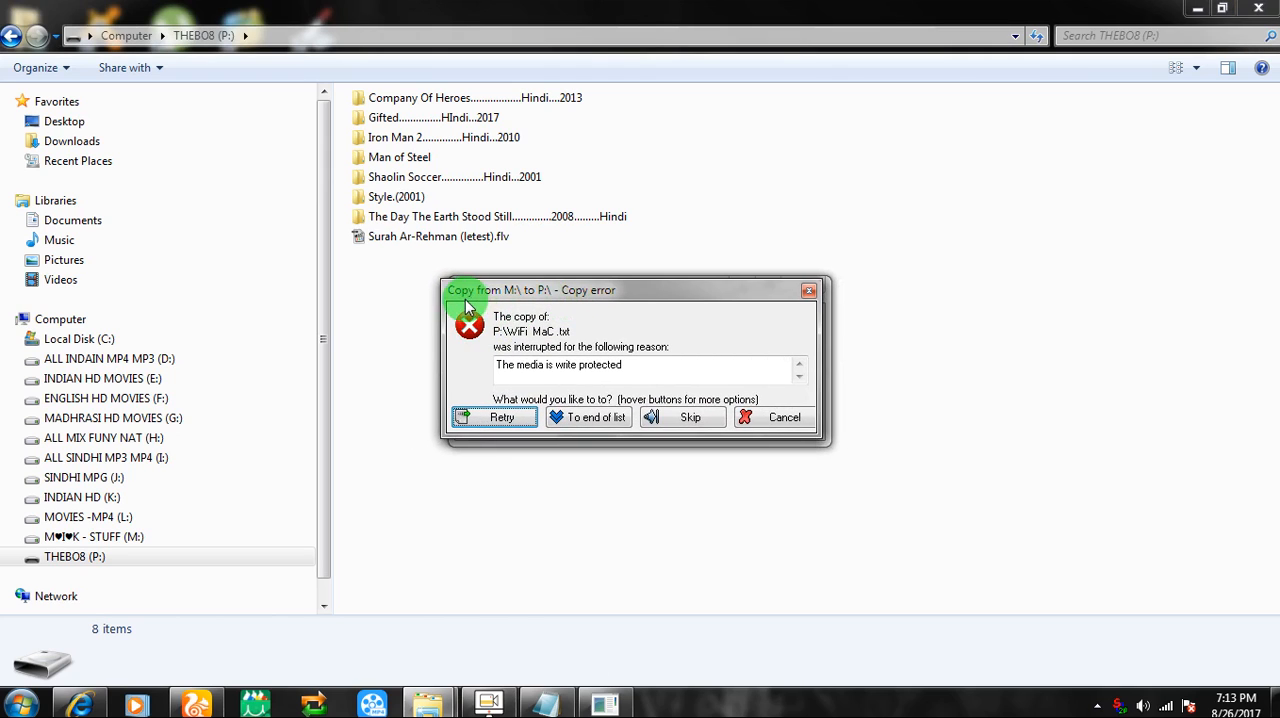
click(772, 419)
Add the lines "it shows error", "lets try last method" and "and show more" at the end of the text document
click(600, 705)
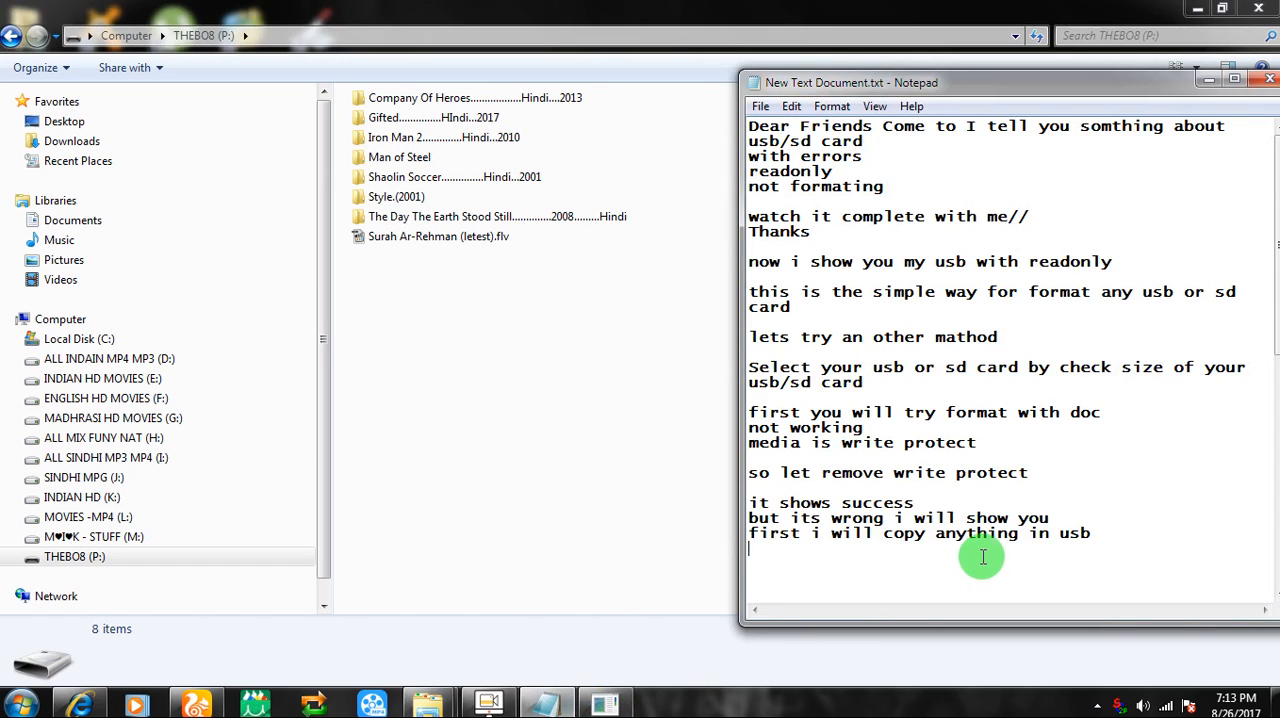
text(it sh)
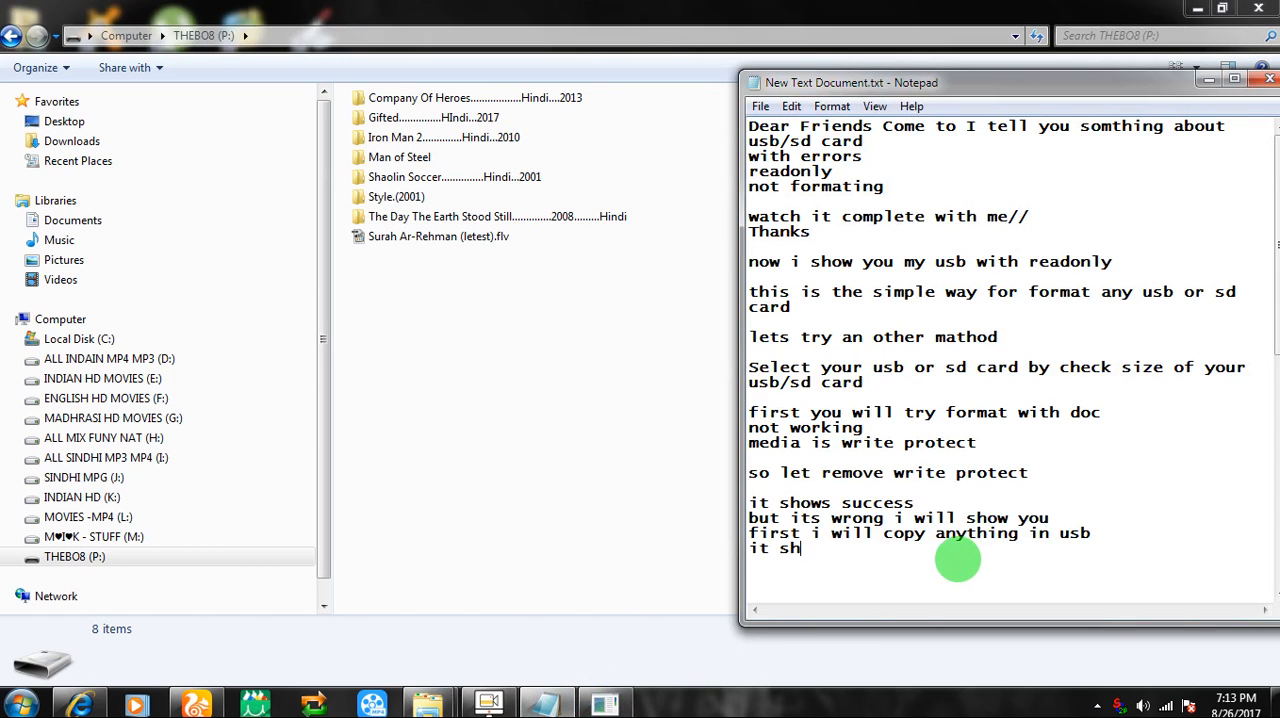
text(ows error  )
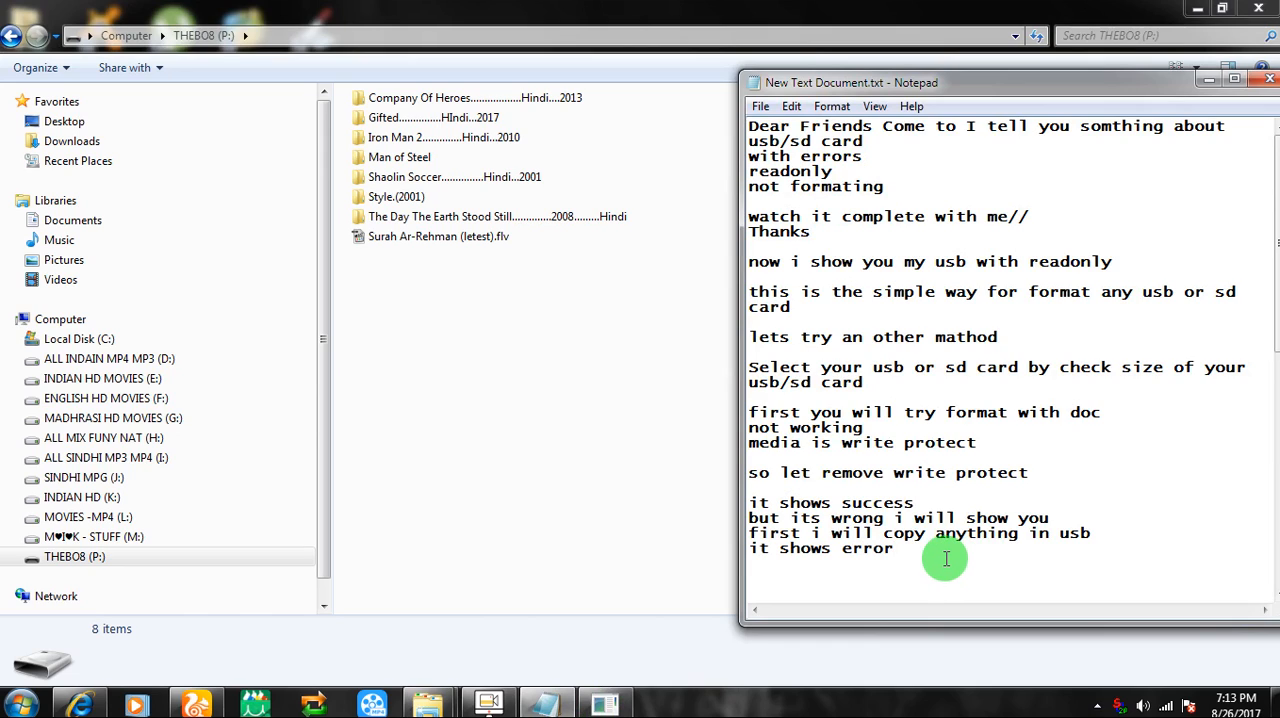
text(lets try last method)
key(Return)
text(and show more)
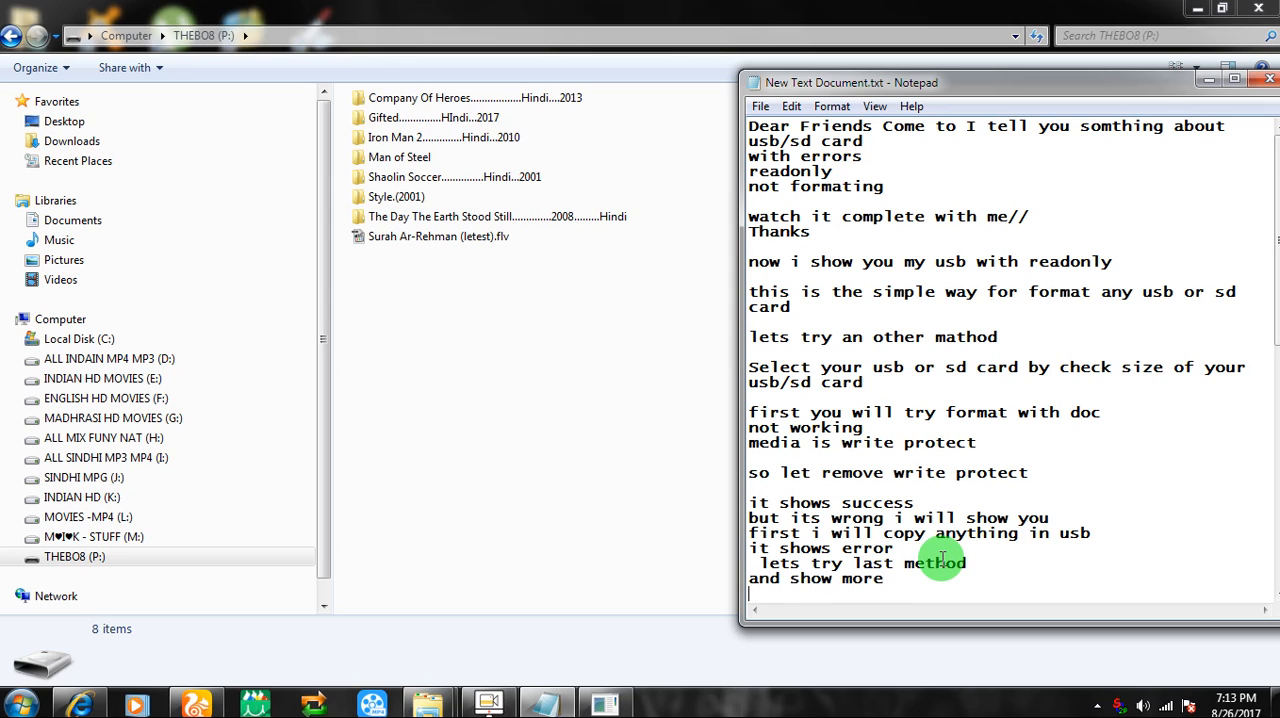
Close the drive P: window and launch the Registry Editor by running regedit
click(430, 414)
click(1245, 17)
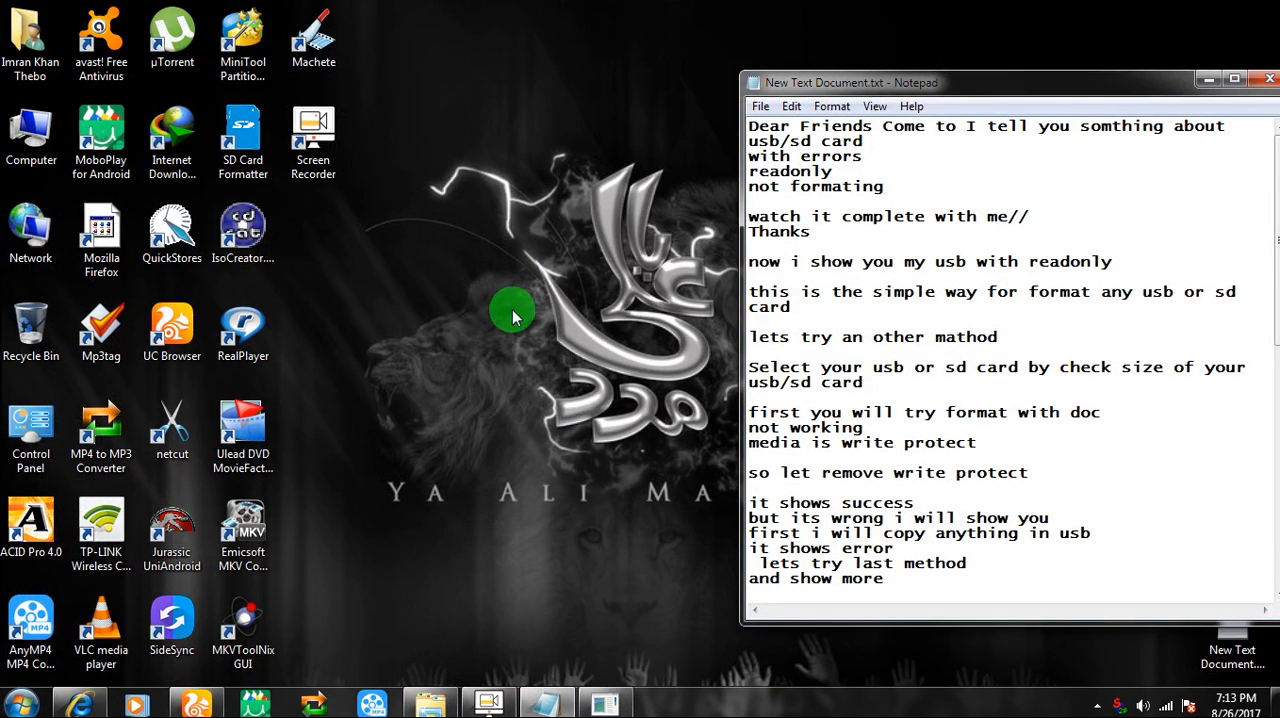
click(22, 704)
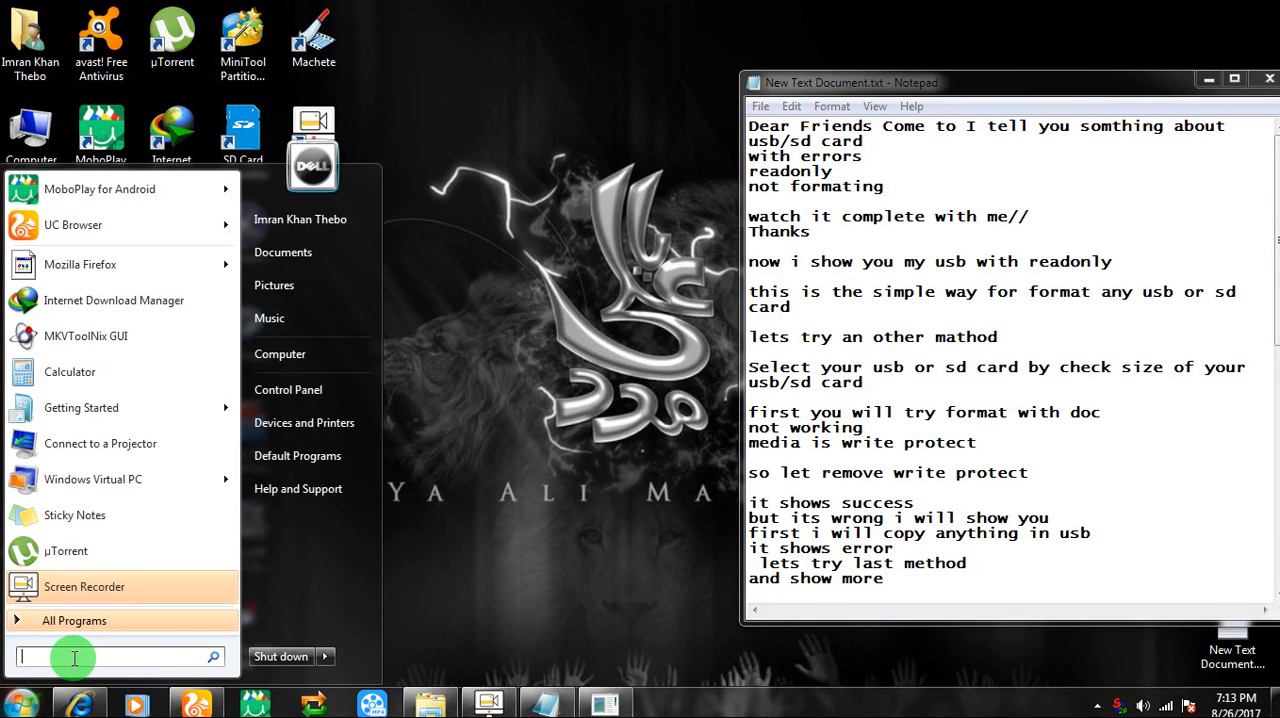
text(run)
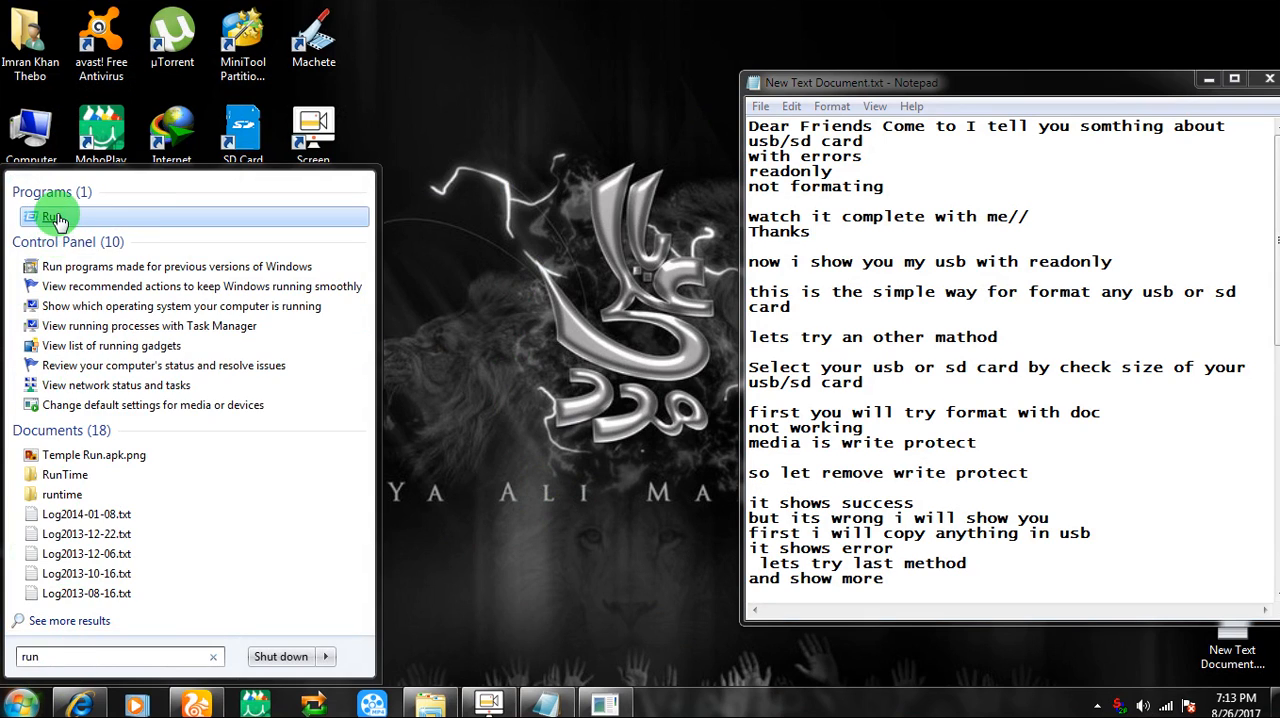
click(55, 220)
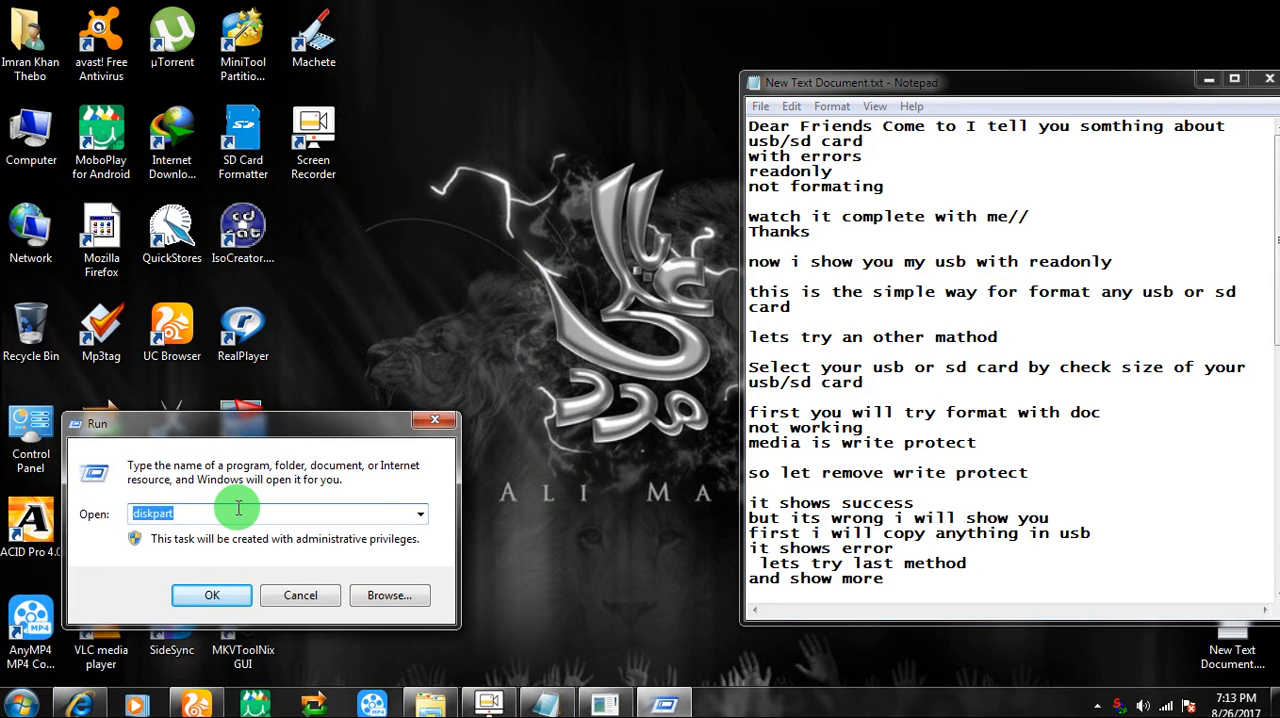
text(re)
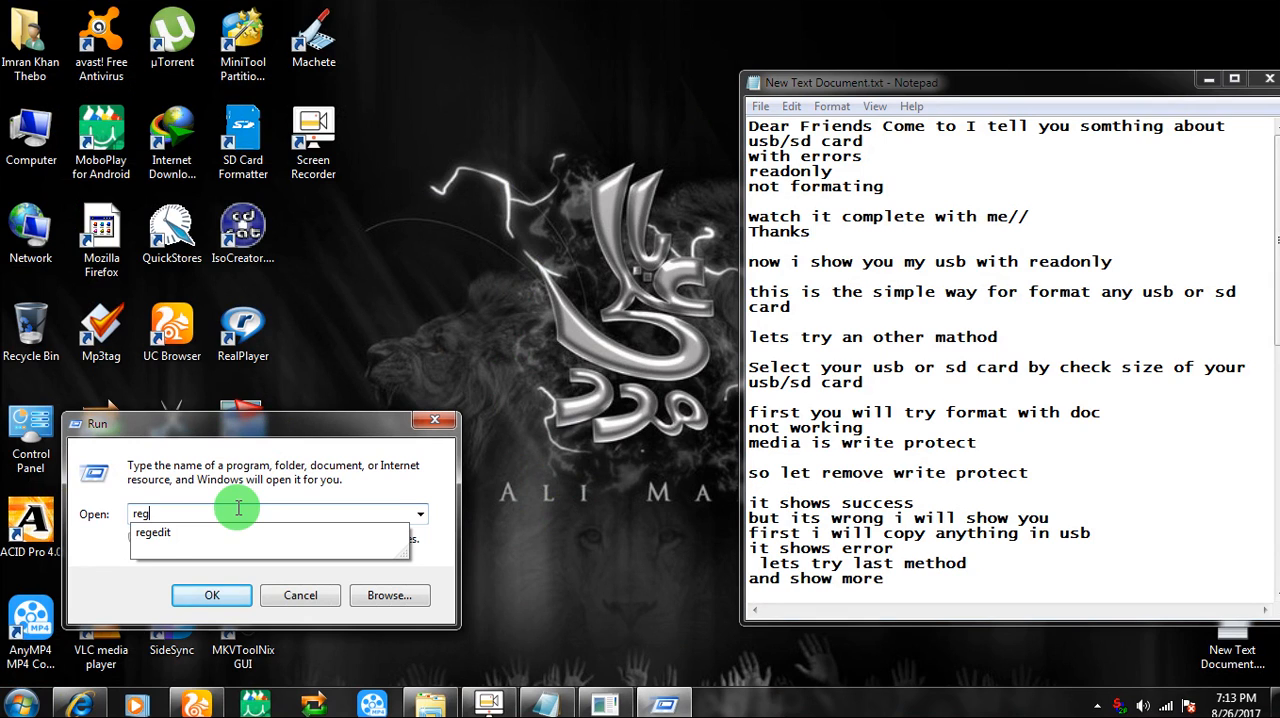
text(g)
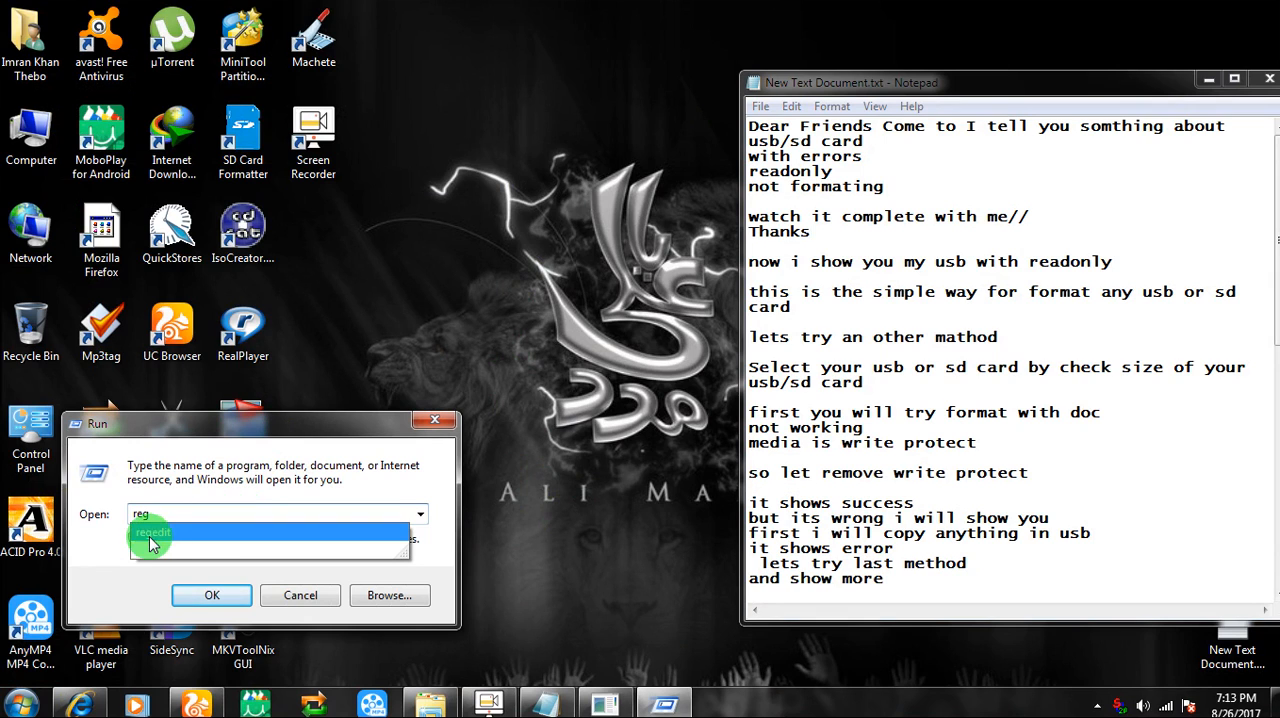
click(218, 603)
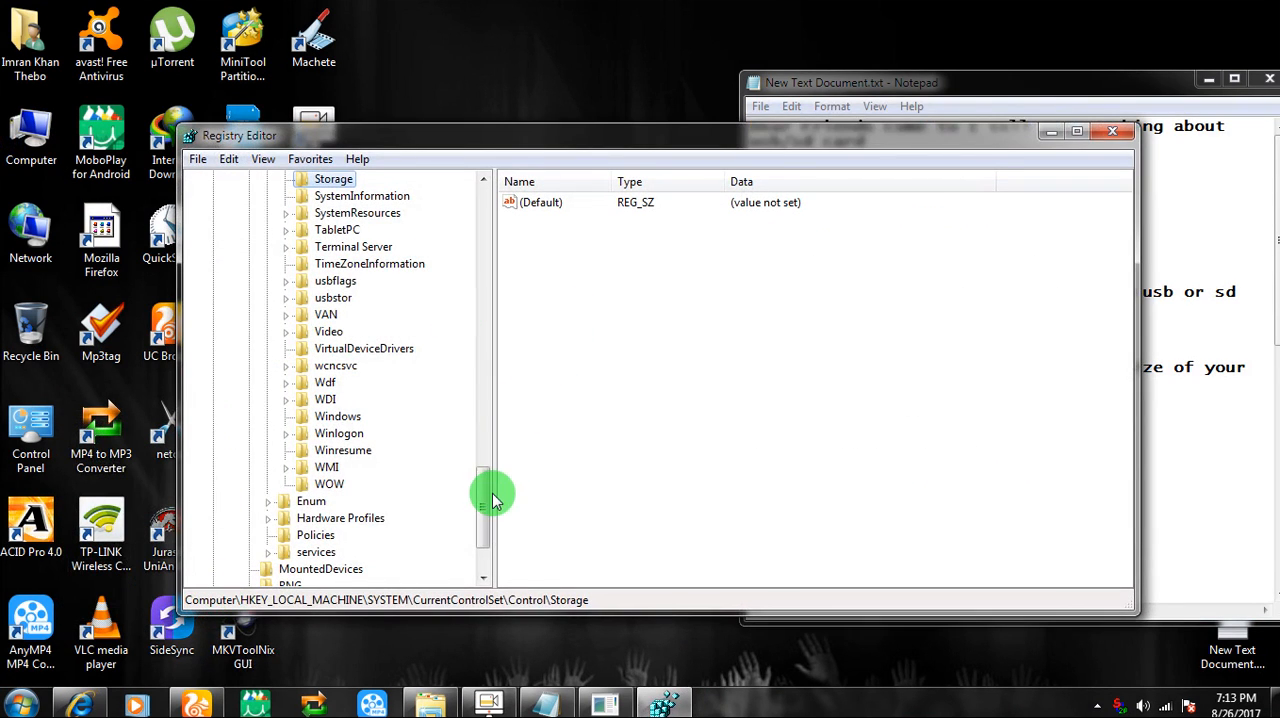
Collapse the registry tree down to its root keys and move the Registry Editor window away from the notes
drag(481, 486, 471, 194)
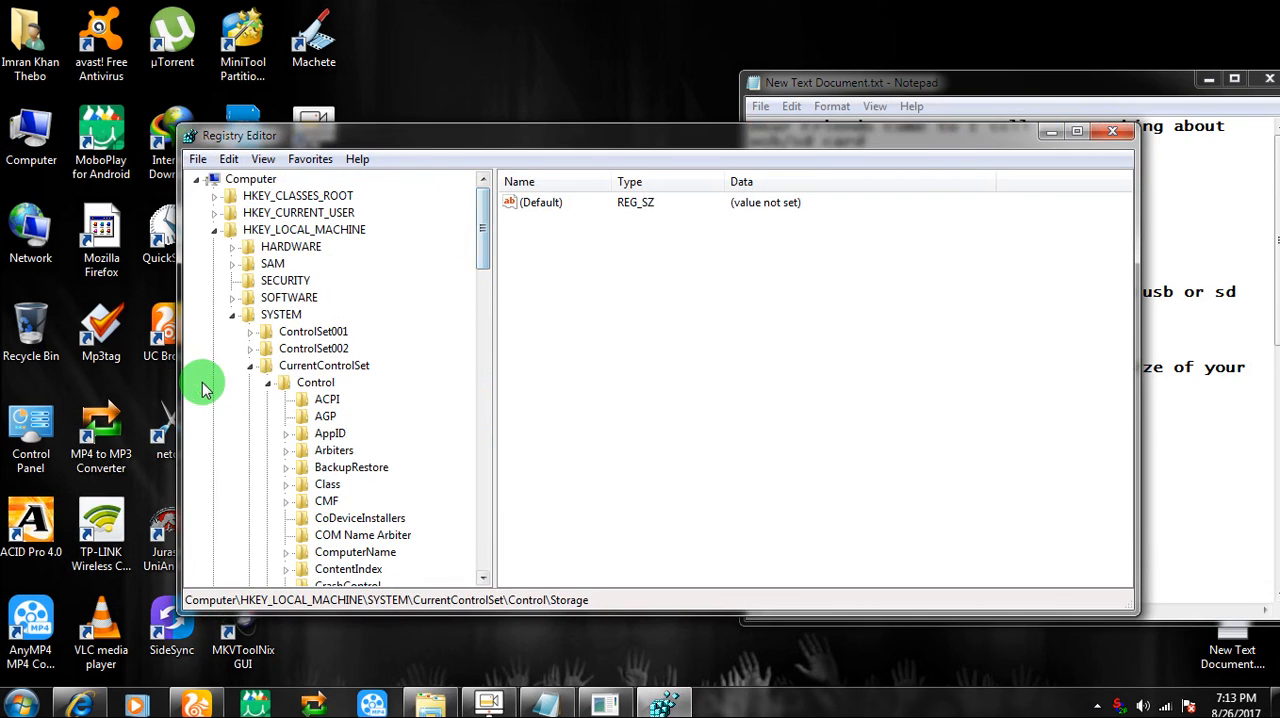
click(251, 365)
click(232, 314)
click(215, 230)
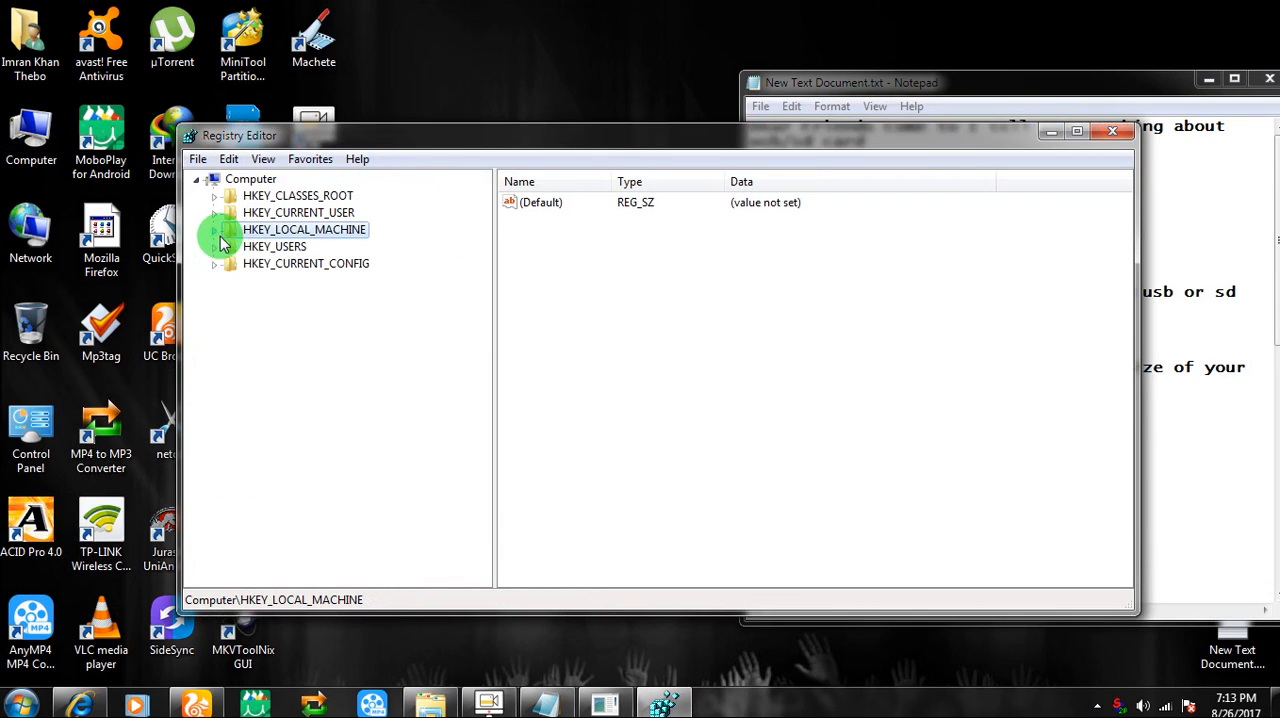
drag(597, 139, 467, 136)
Add the line "follo me" followed by blank lines at the end of the text document
click(1104, 472)
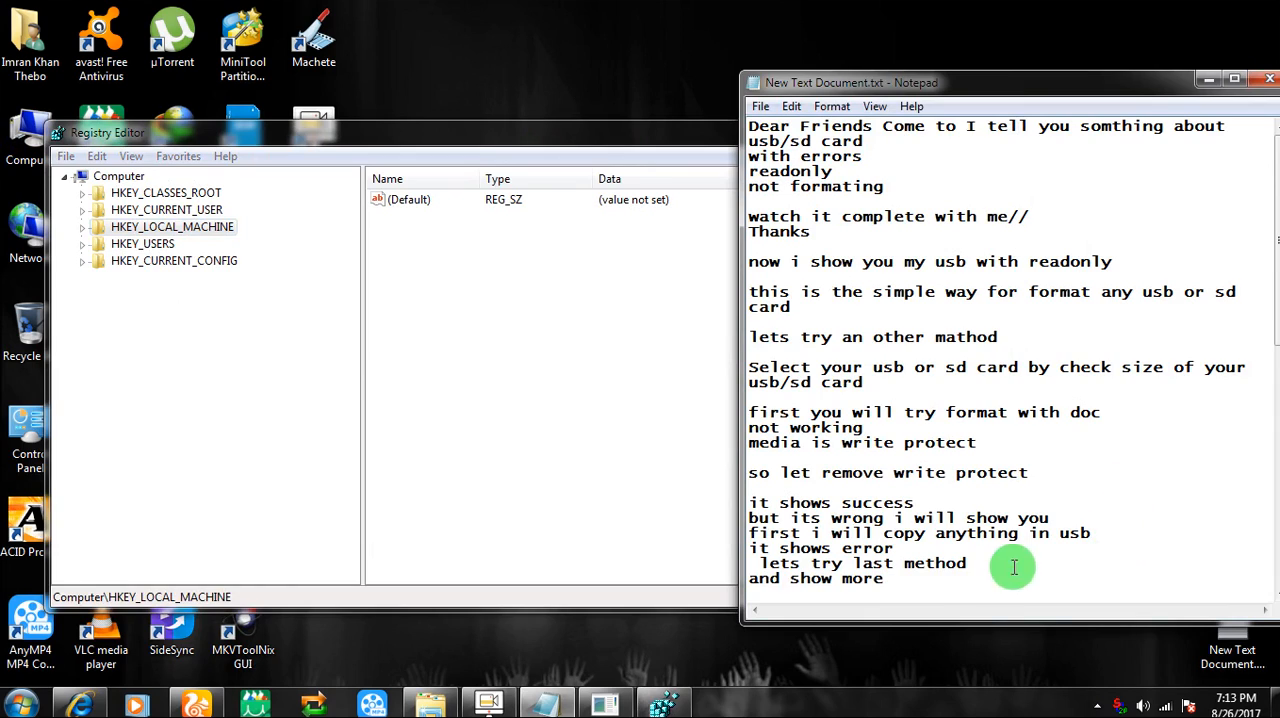
click(922, 588)
text(follo me)
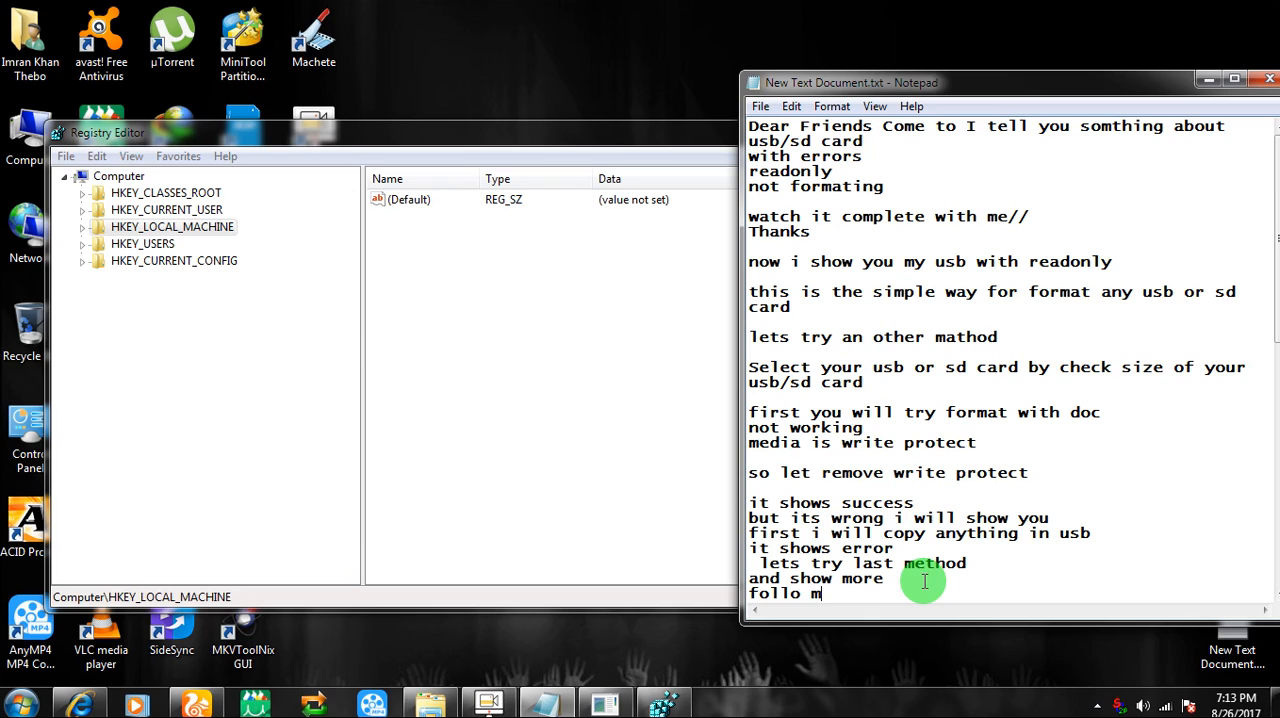
key(Return)
key(Return)
key(Return)
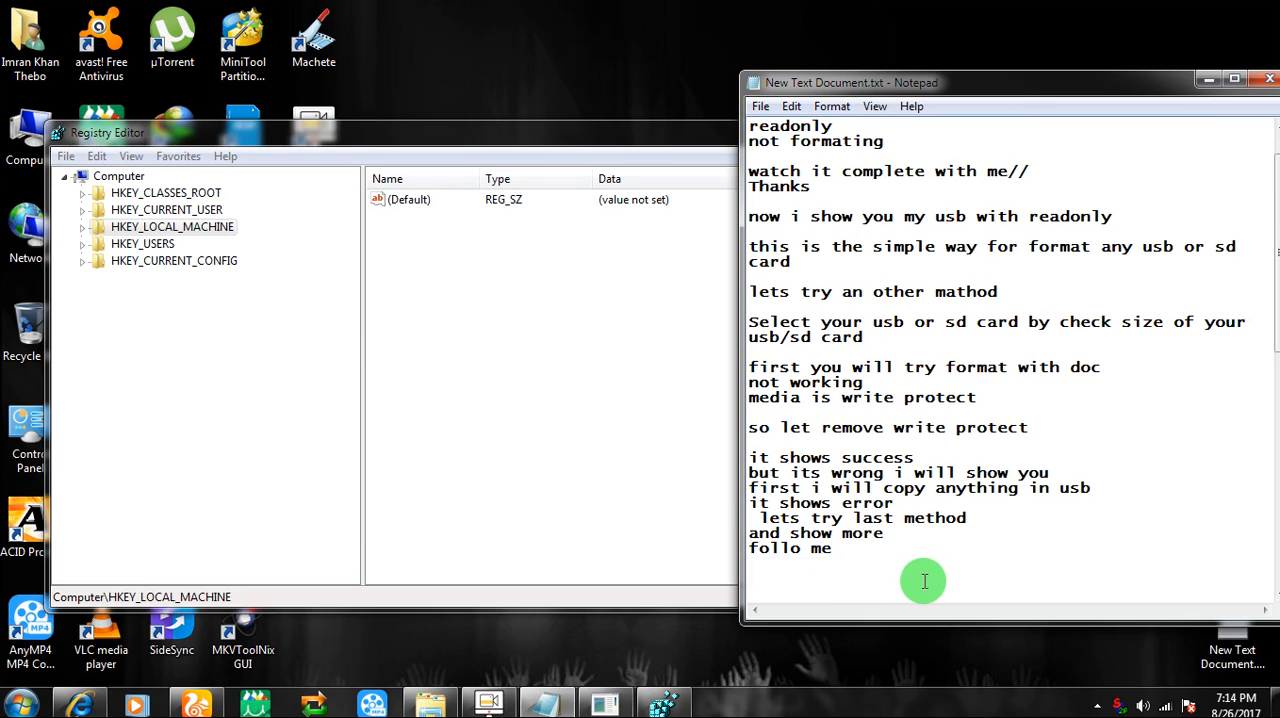
Open the registry key HKEY_LOCAL_MACHINE\SYSTEM\CurrentControlSet\Control\Storage to view its values
click(145, 176)
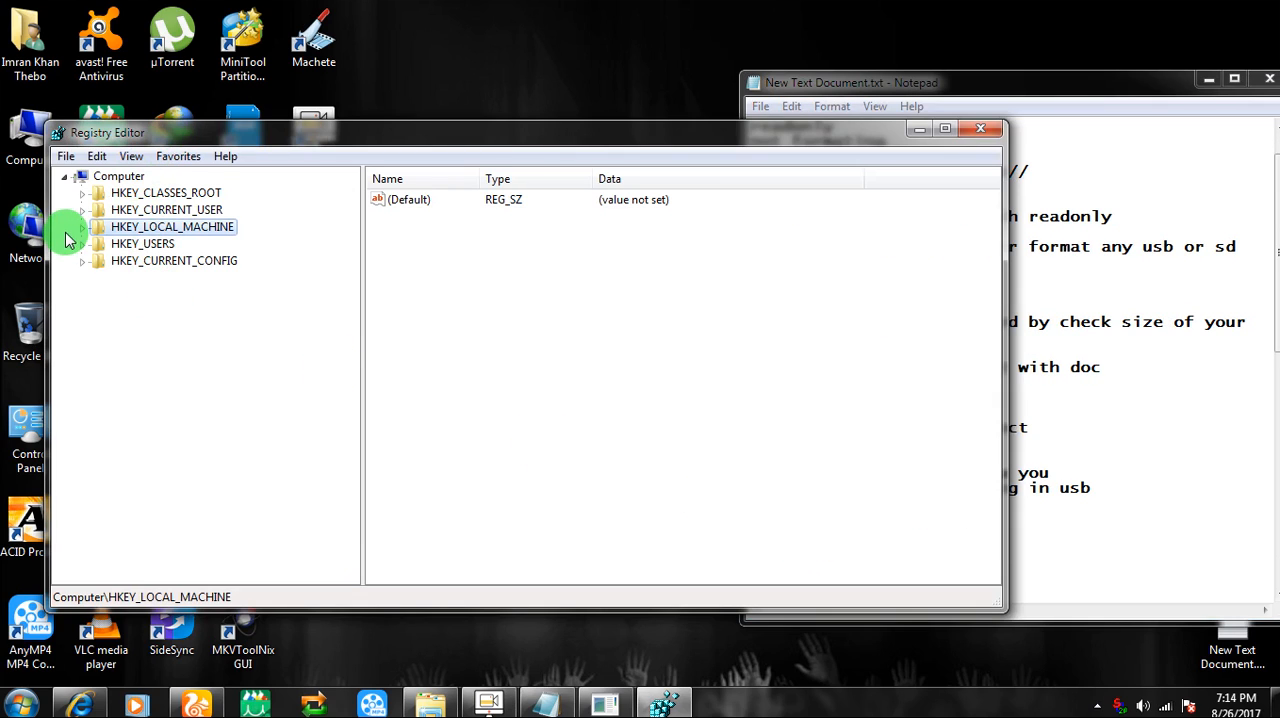
click(82, 230)
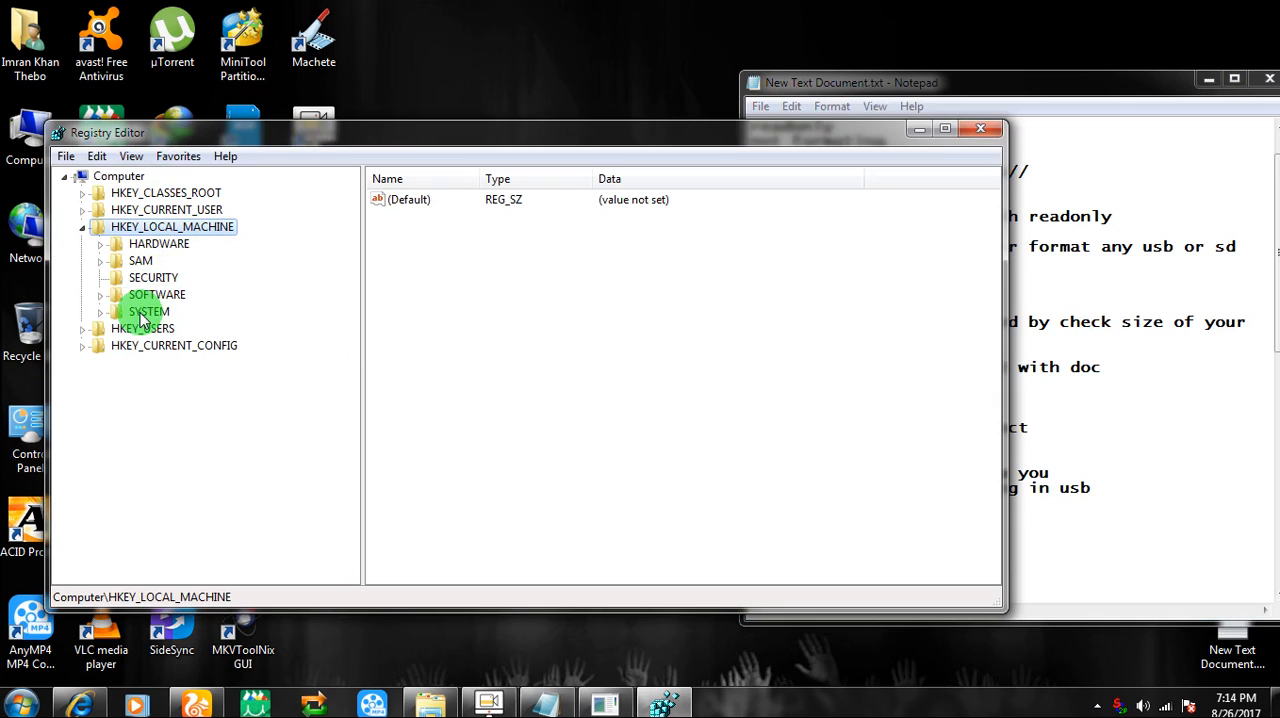
click(100, 313)
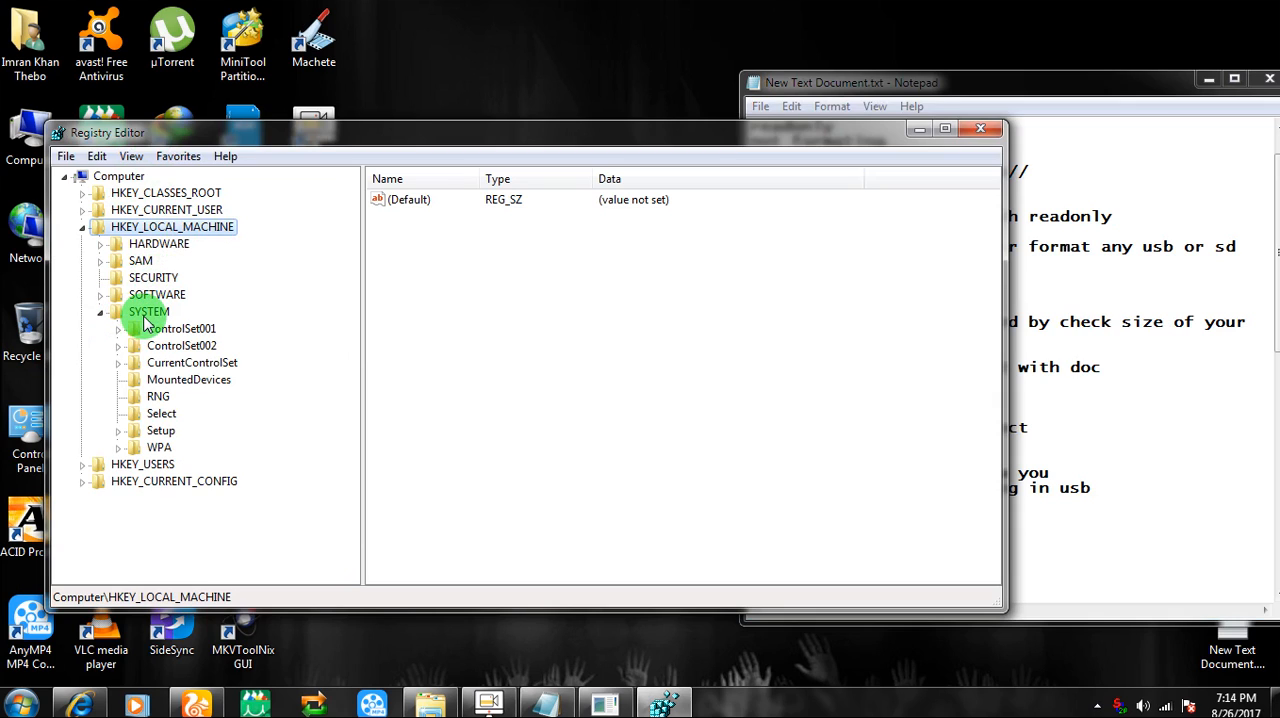
click(118, 364)
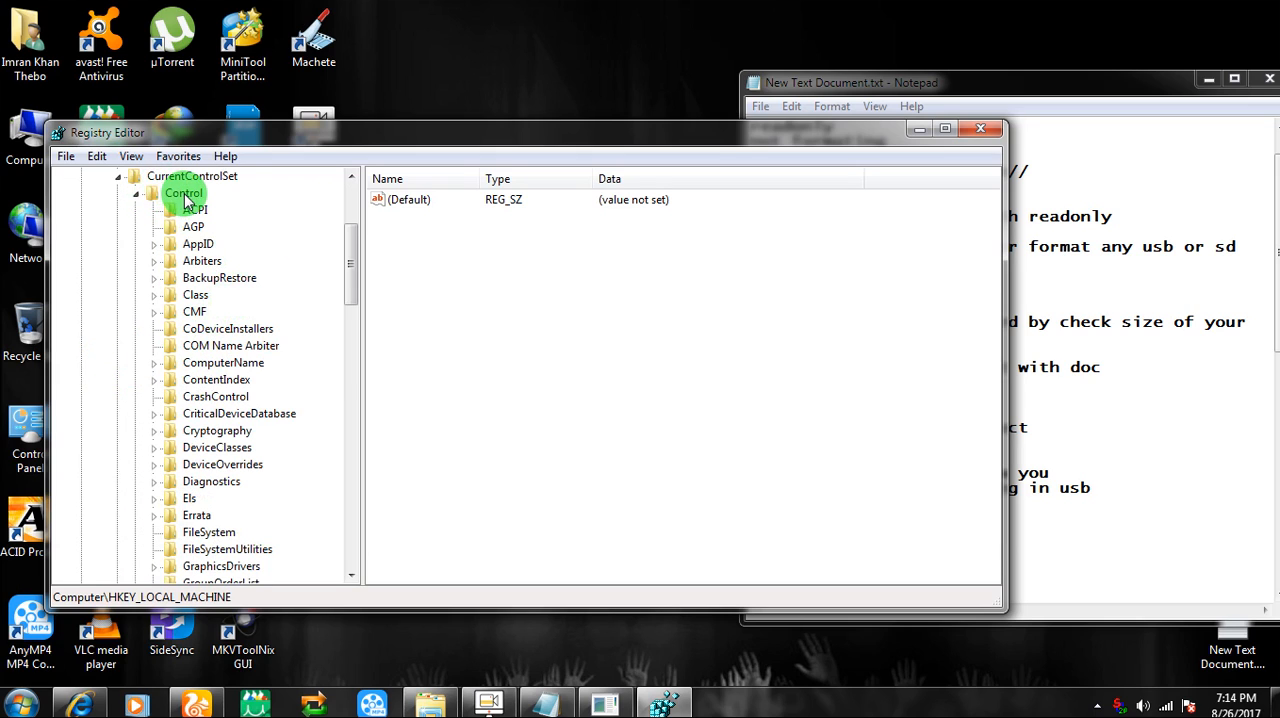
drag(351, 240, 340, 433)
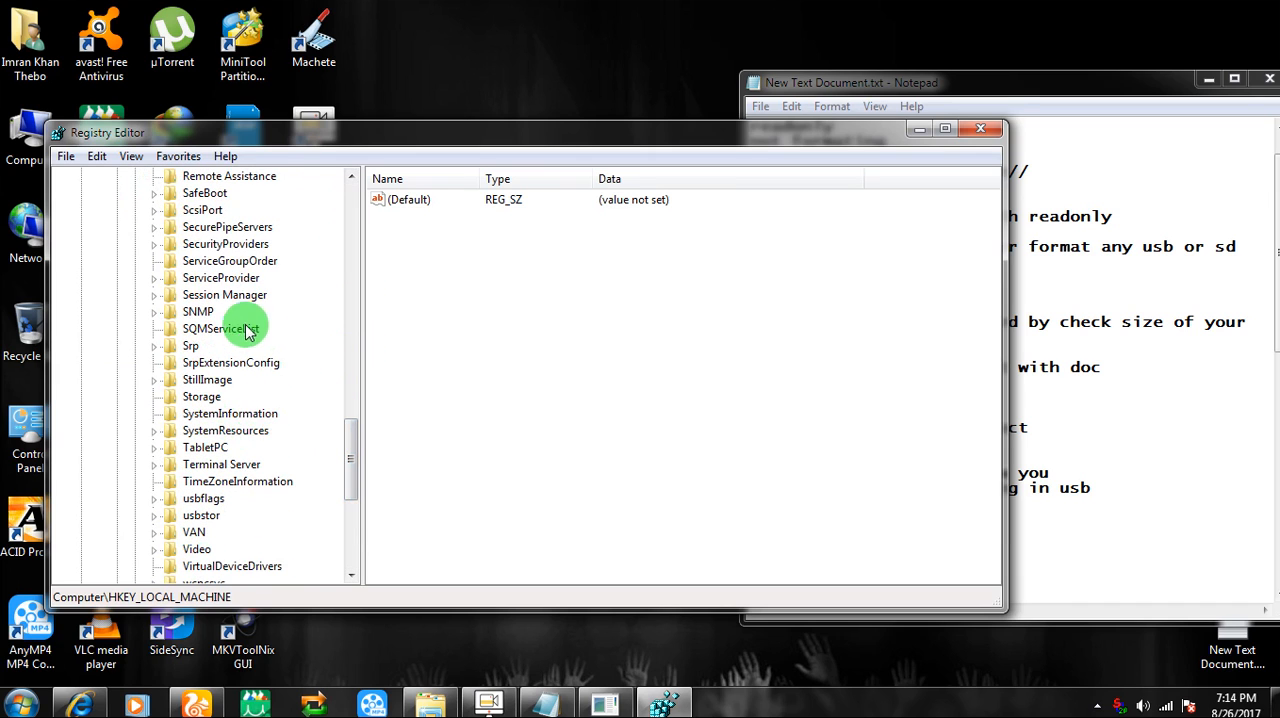
click(182, 398)
right_click(452, 298)
click(418, 294)
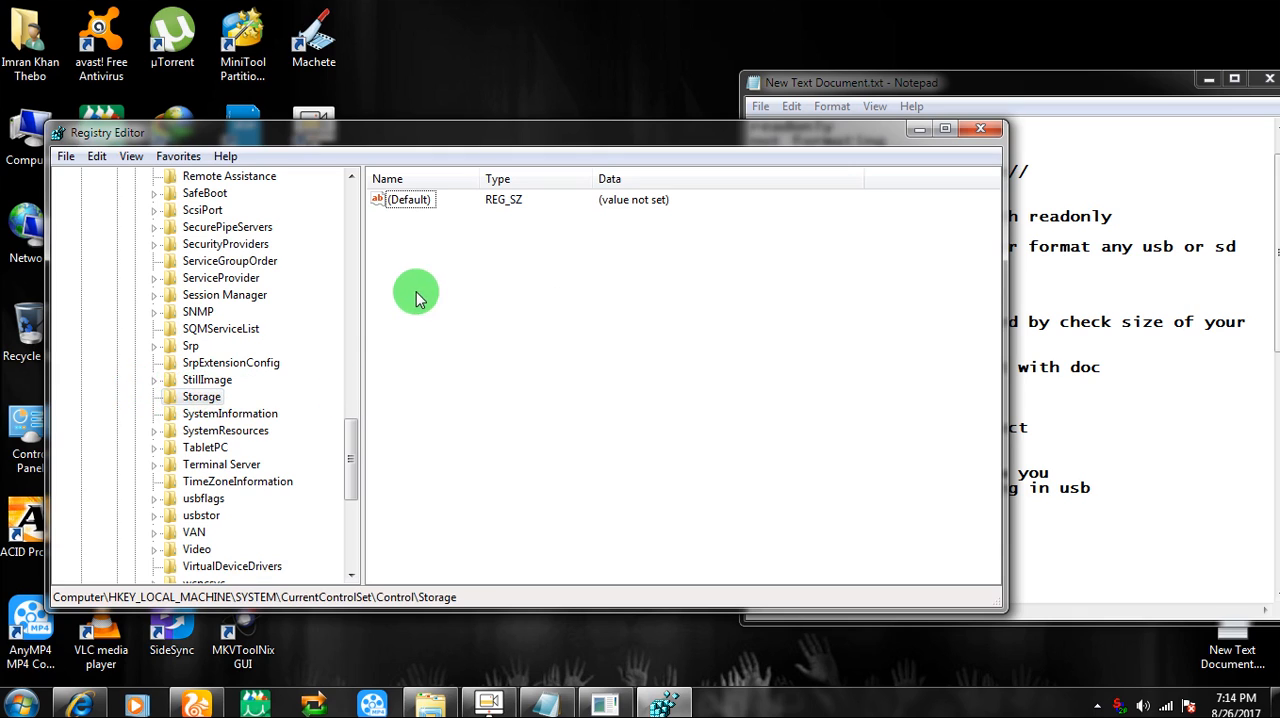
Add the note "here is nothing for change so i think you all understand what can i say you" and a thanks for watching line
click(1068, 534)
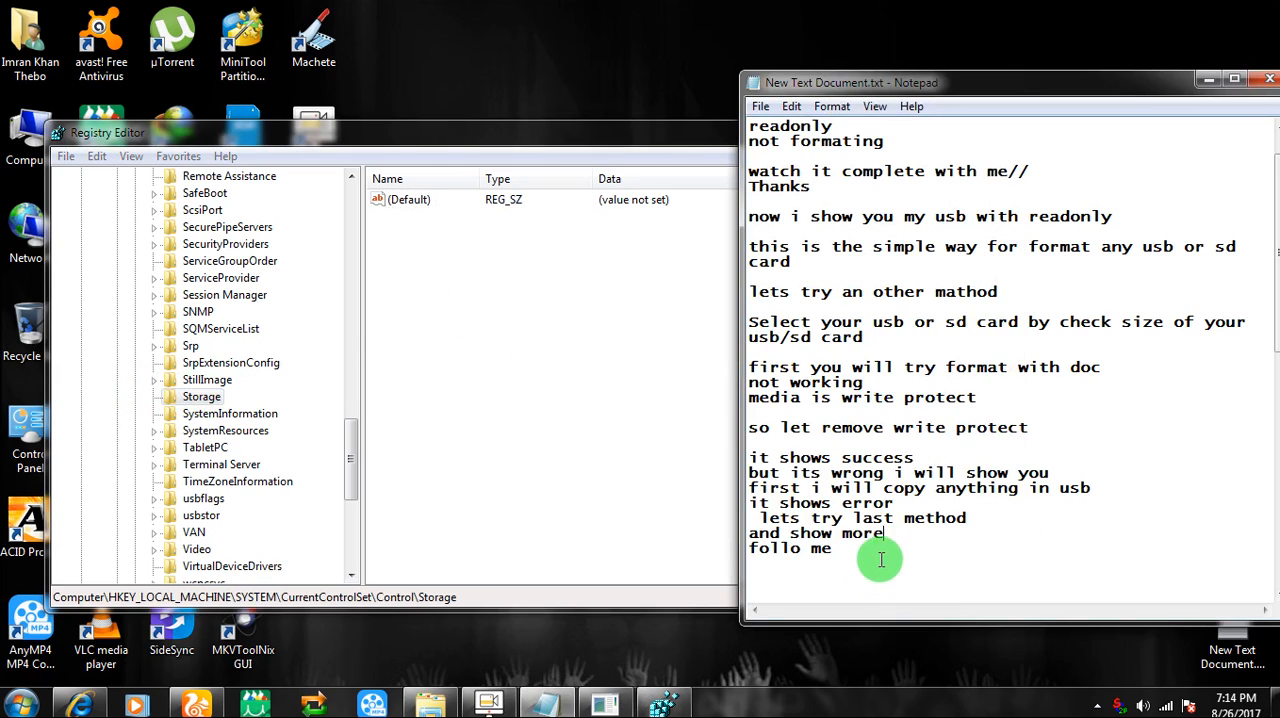
text(here is nothing )
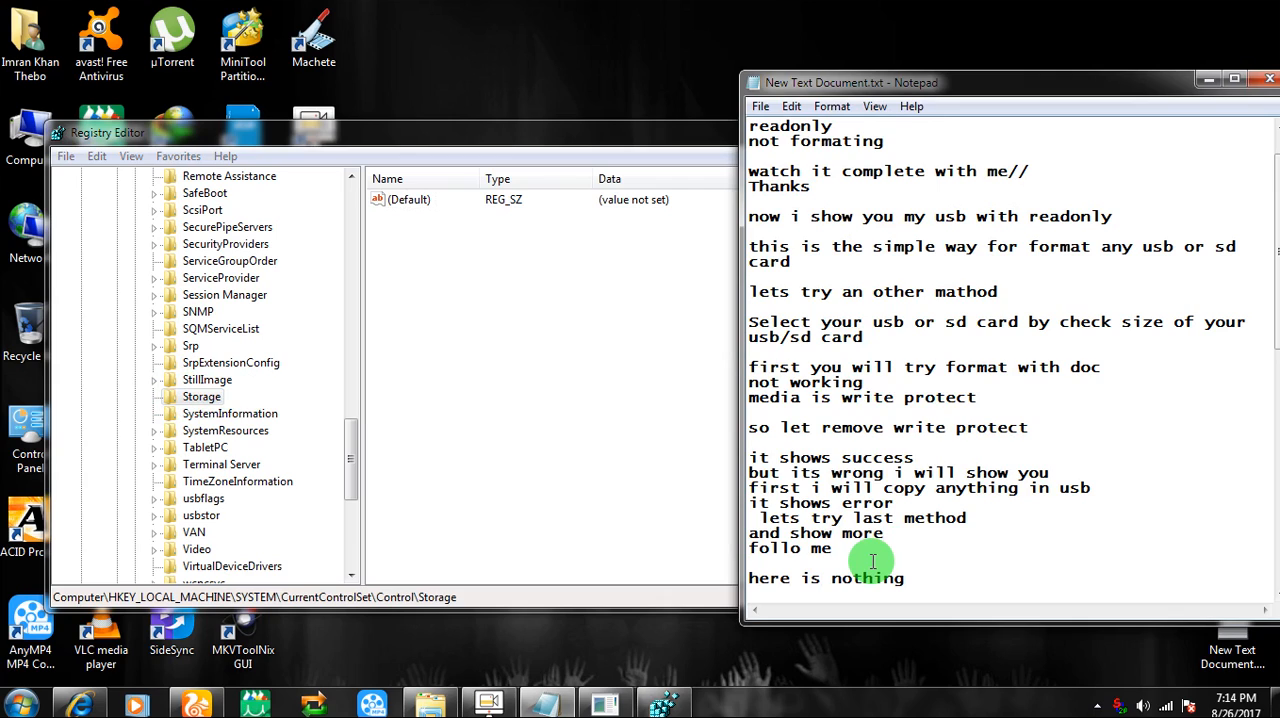
text(for change so i think you all understand w)
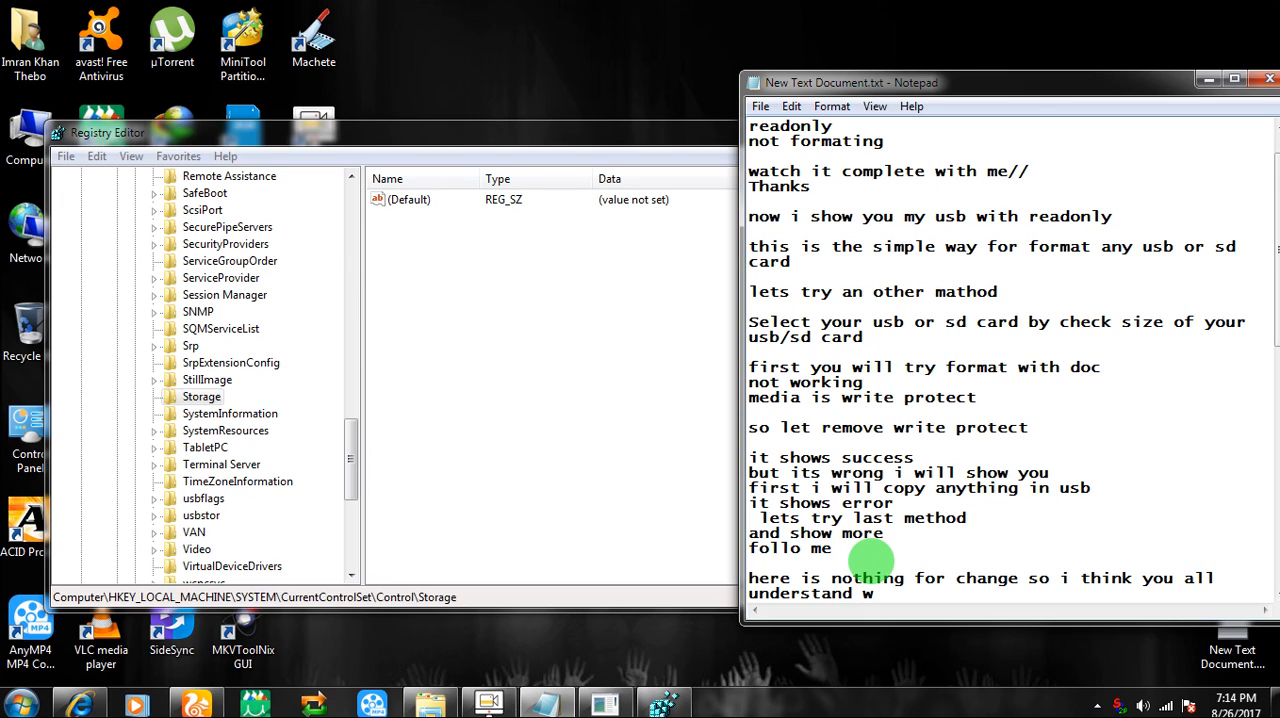
text(say you)
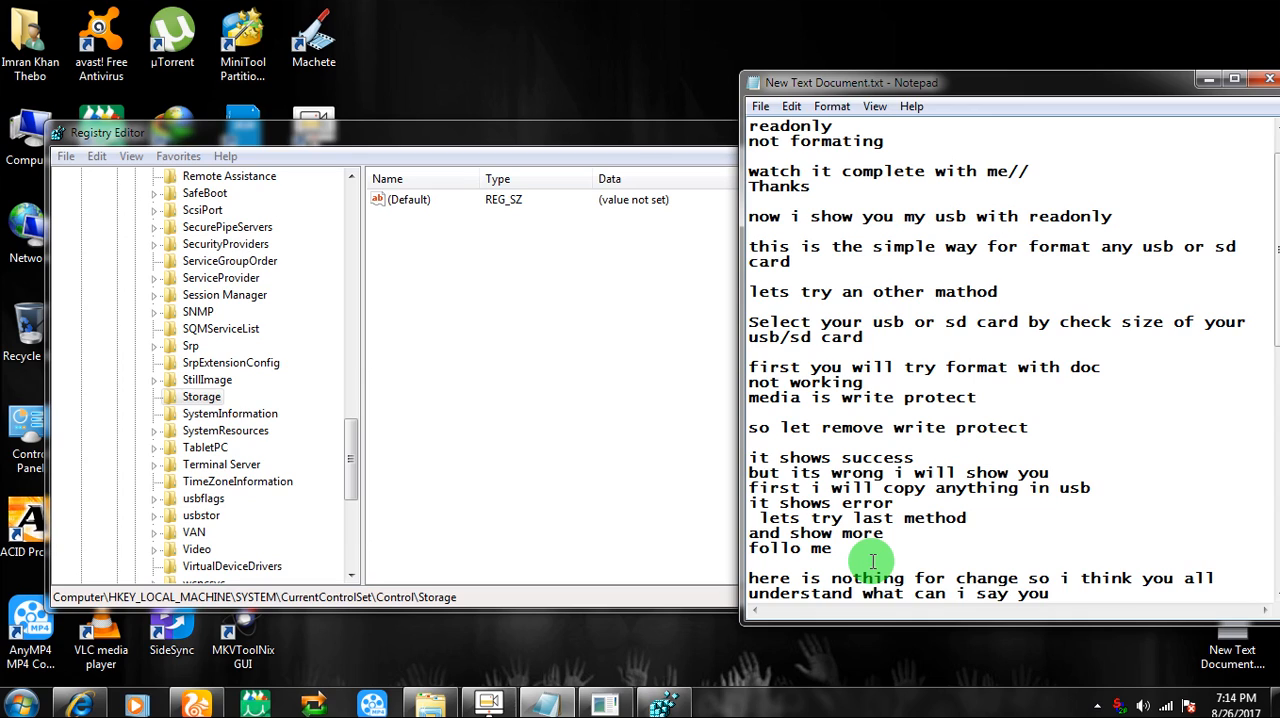
key(Return)
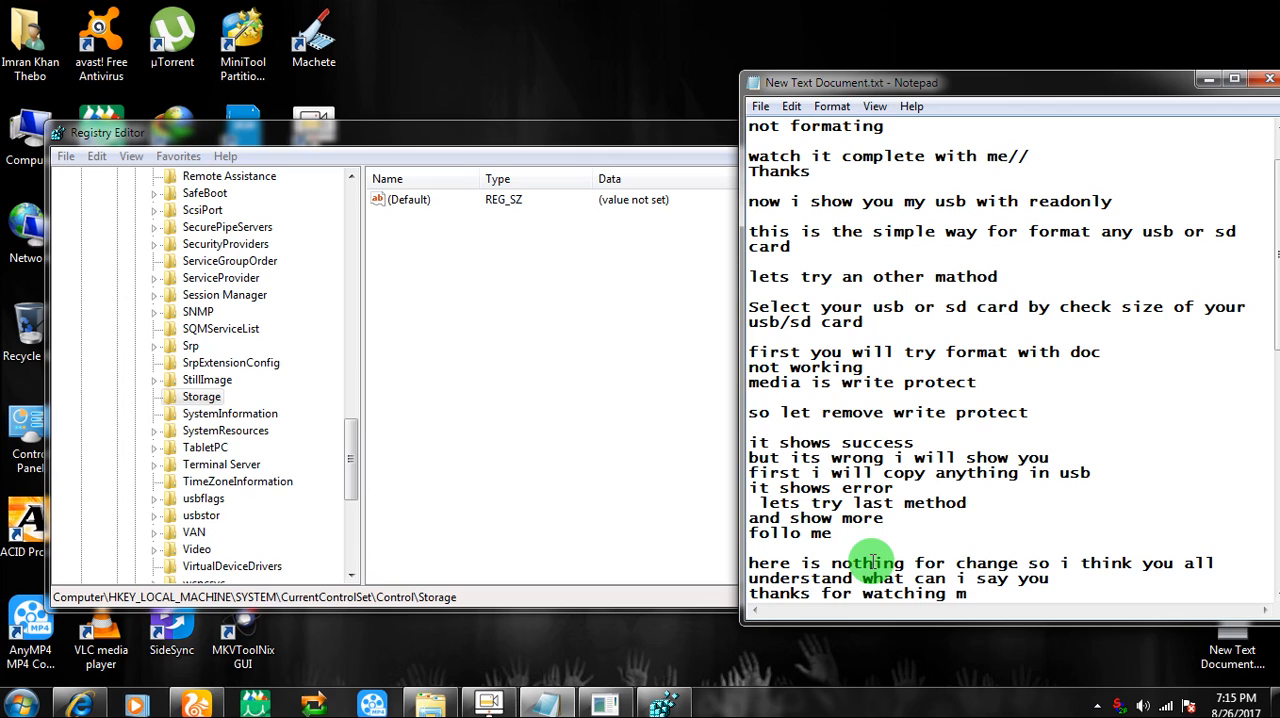
text(ideo)
Delete all the explanatory notes from the last written line back to the beginning of the text document
drag(1063, 595, 603, 60)
key(Delete)
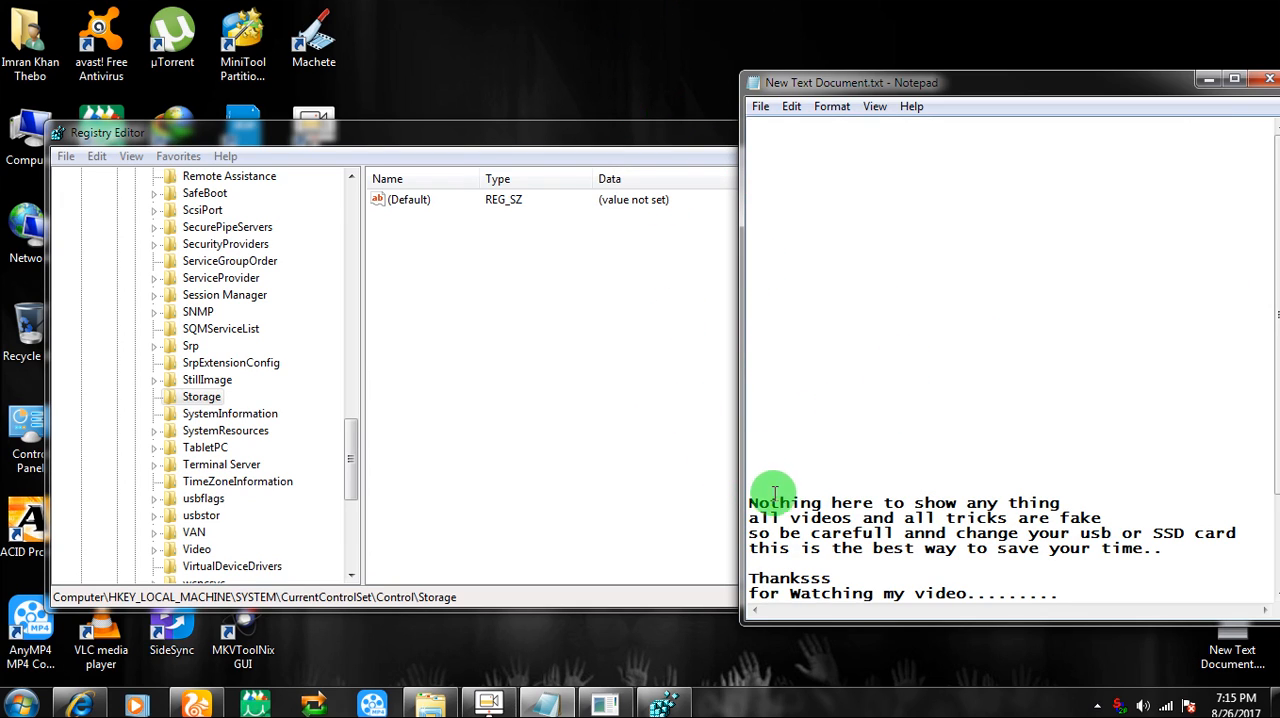
Close the Registry Editor and narrow the Notepad window that shows the closing notes, making it slightly taller
scroll(760, 508, down, 3)
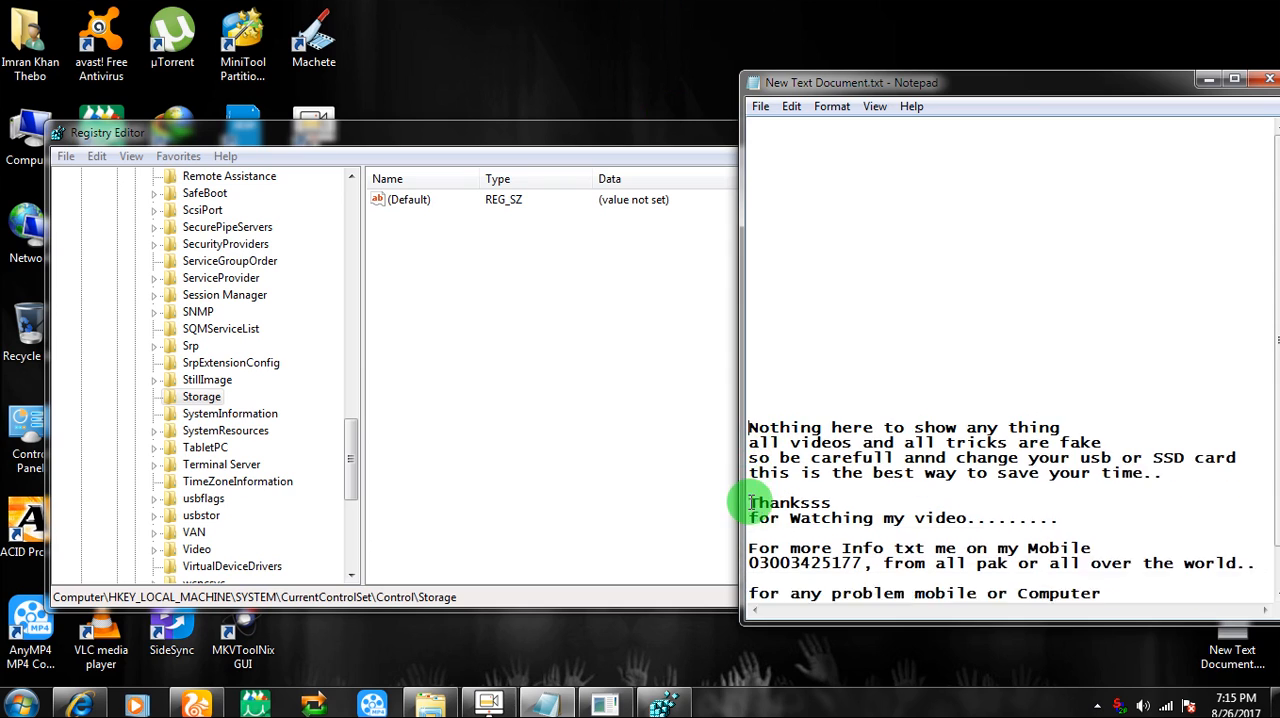
scroll(896, 213, down, 4)
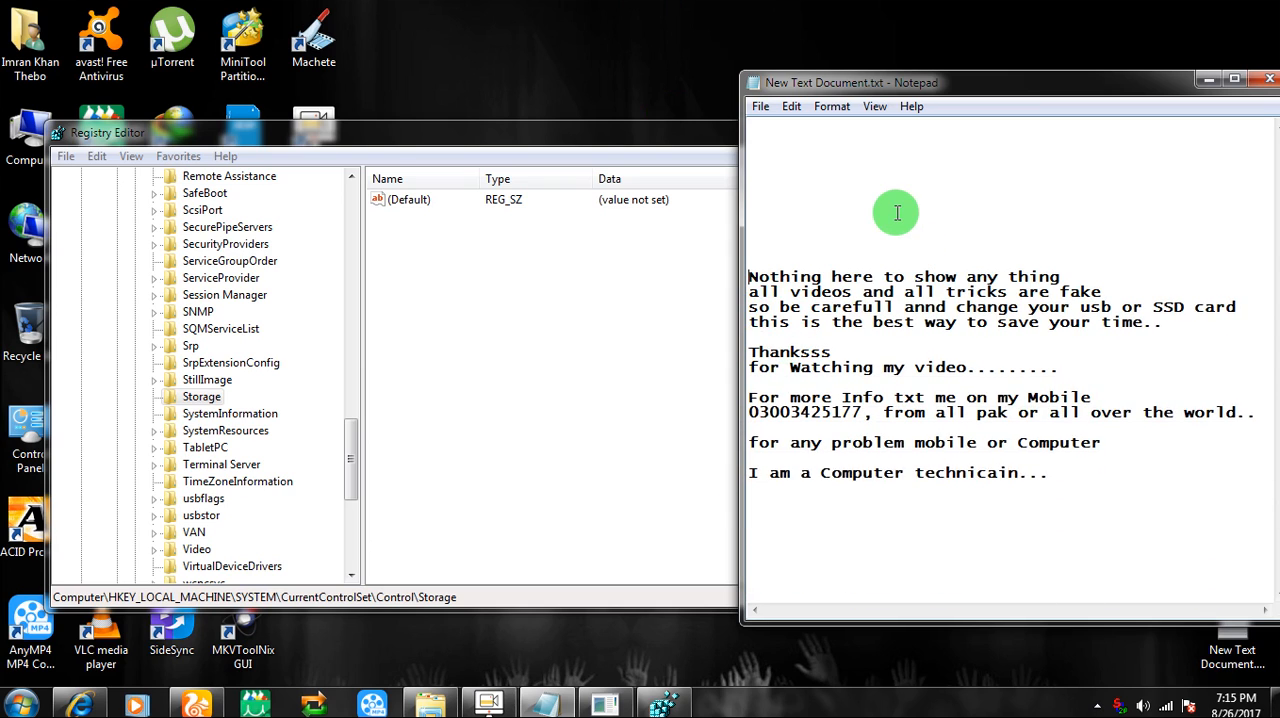
scroll(896, 213, down, 2)
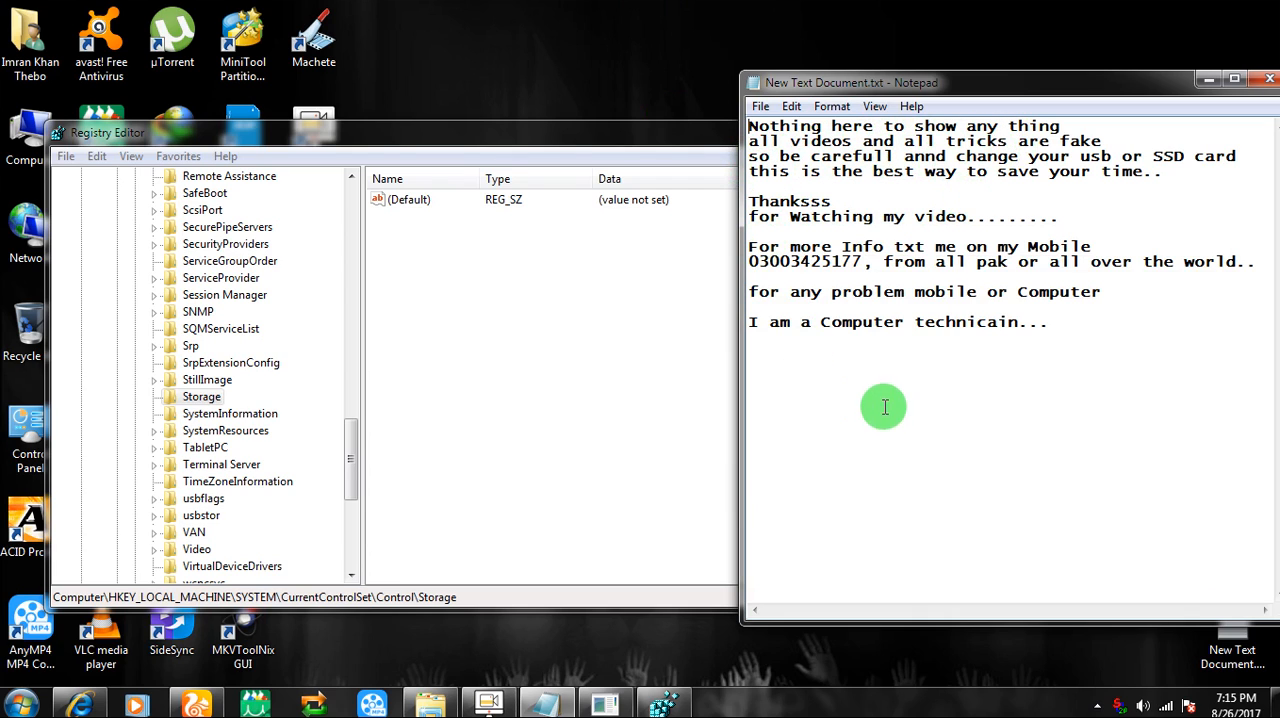
click(623, 143)
click(980, 129)
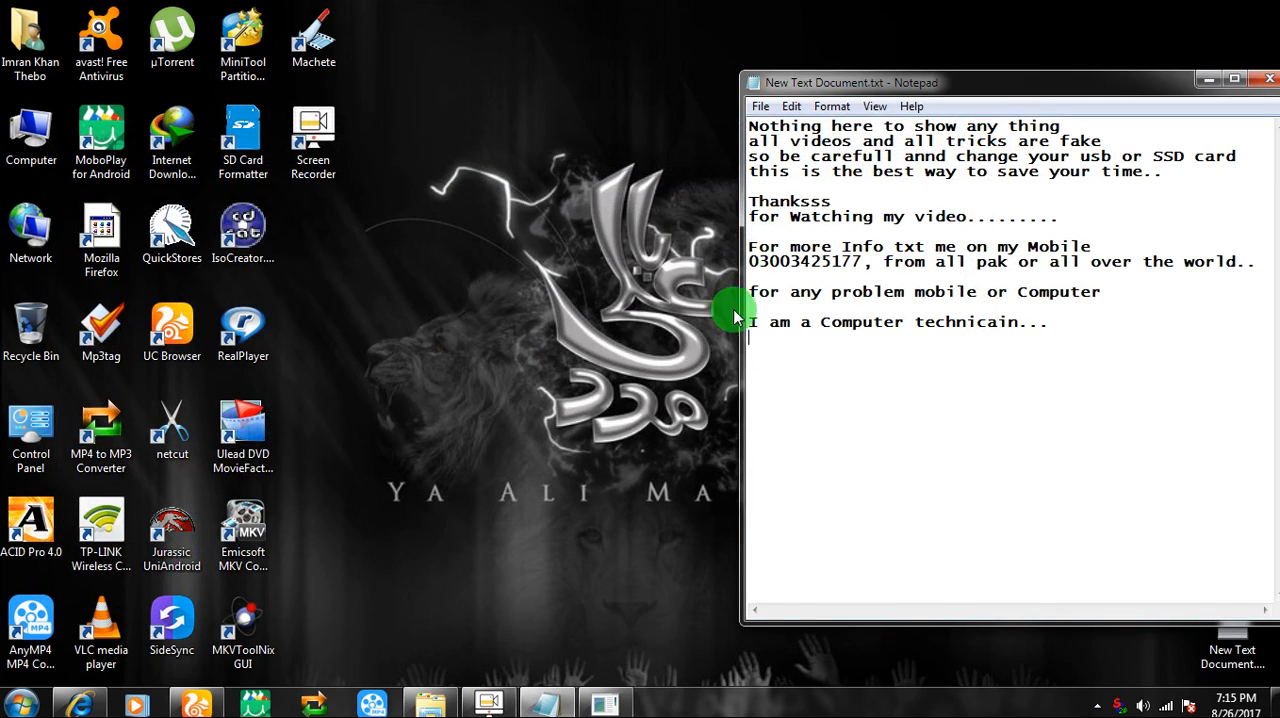
drag(751, 617, 790, 633)
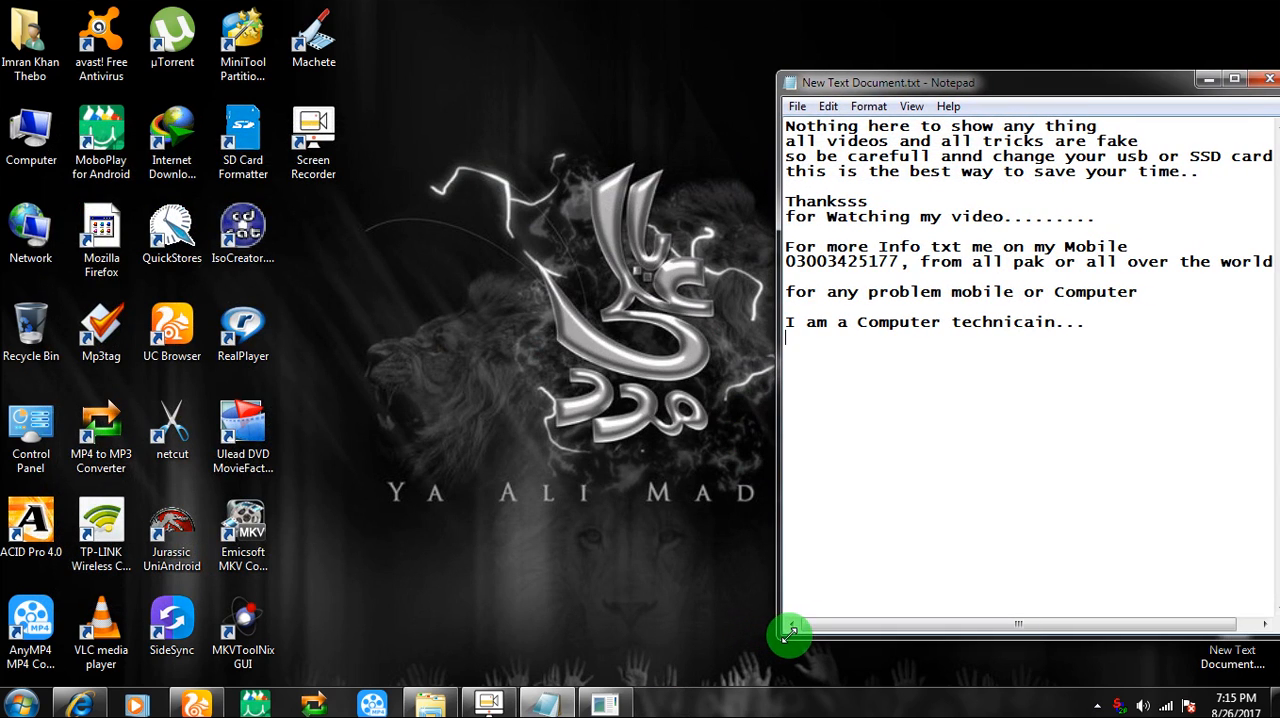
right_click(430, 342)
click(458, 392)
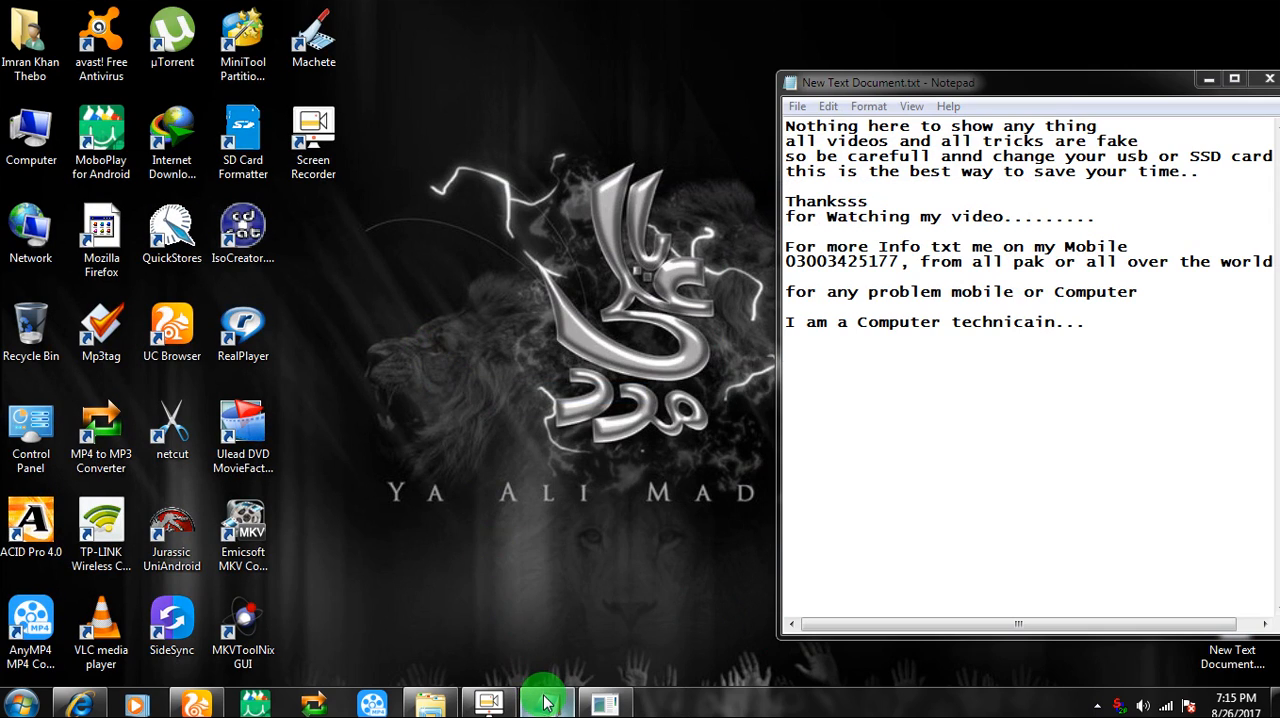
Eject the removable USB drive (P:) from the Computer view in Windows Explorer and close the Explorer window
click(430, 690)
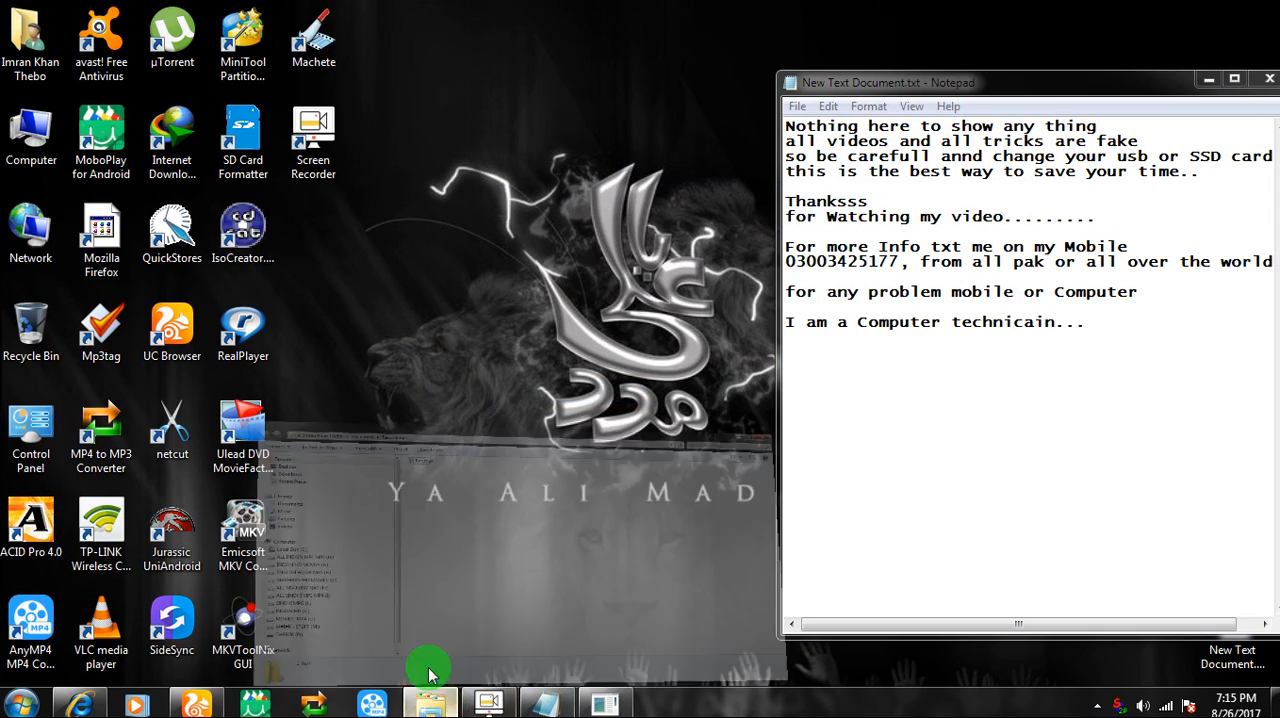
click(68, 319)
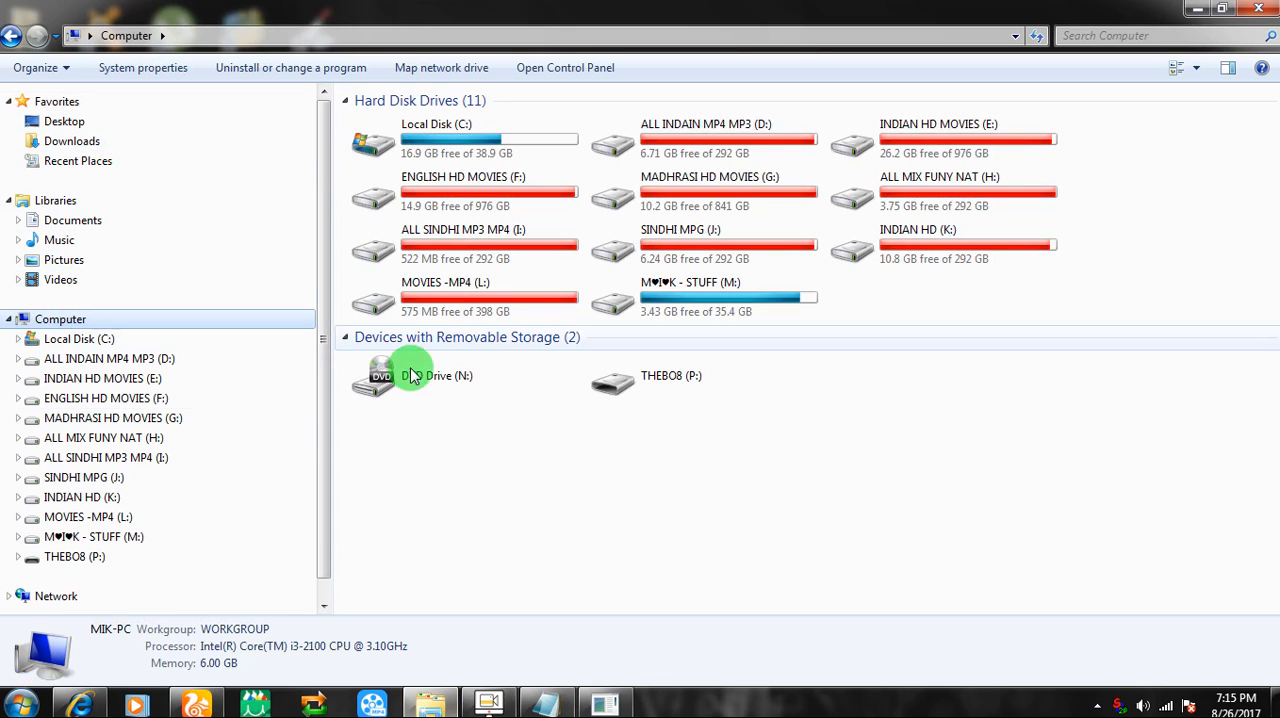
click(698, 388)
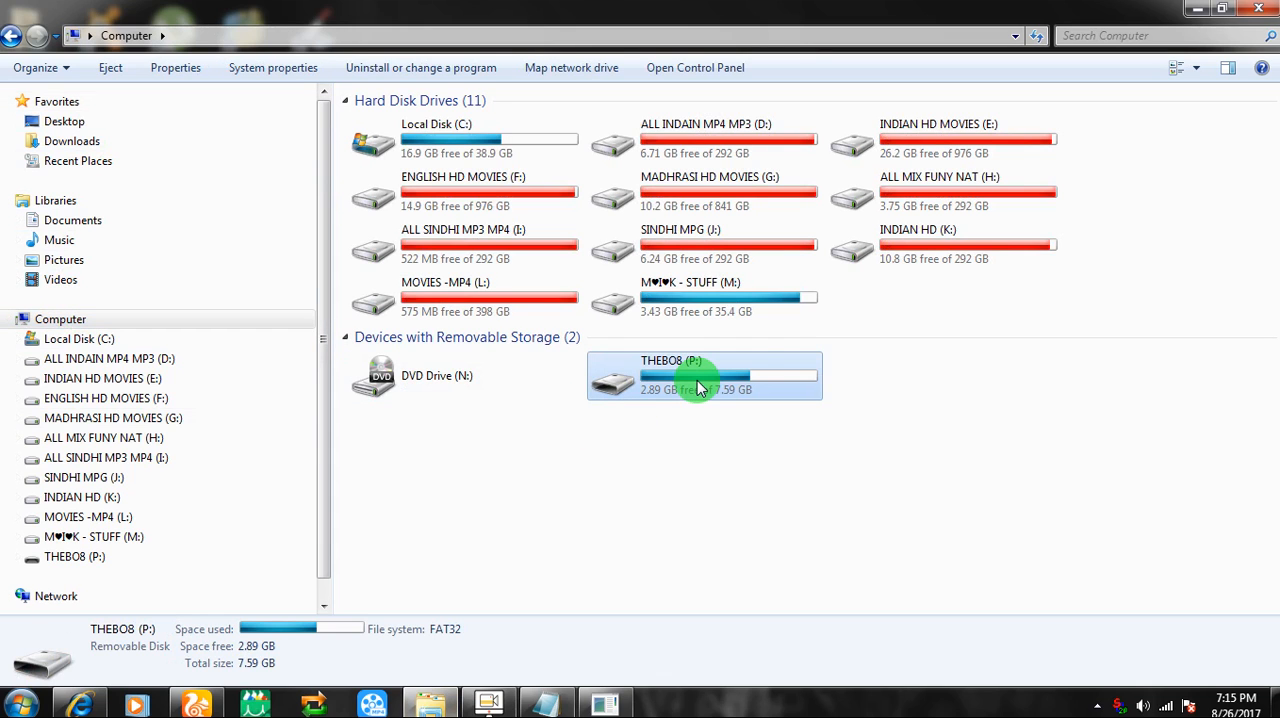
right_click(698, 388)
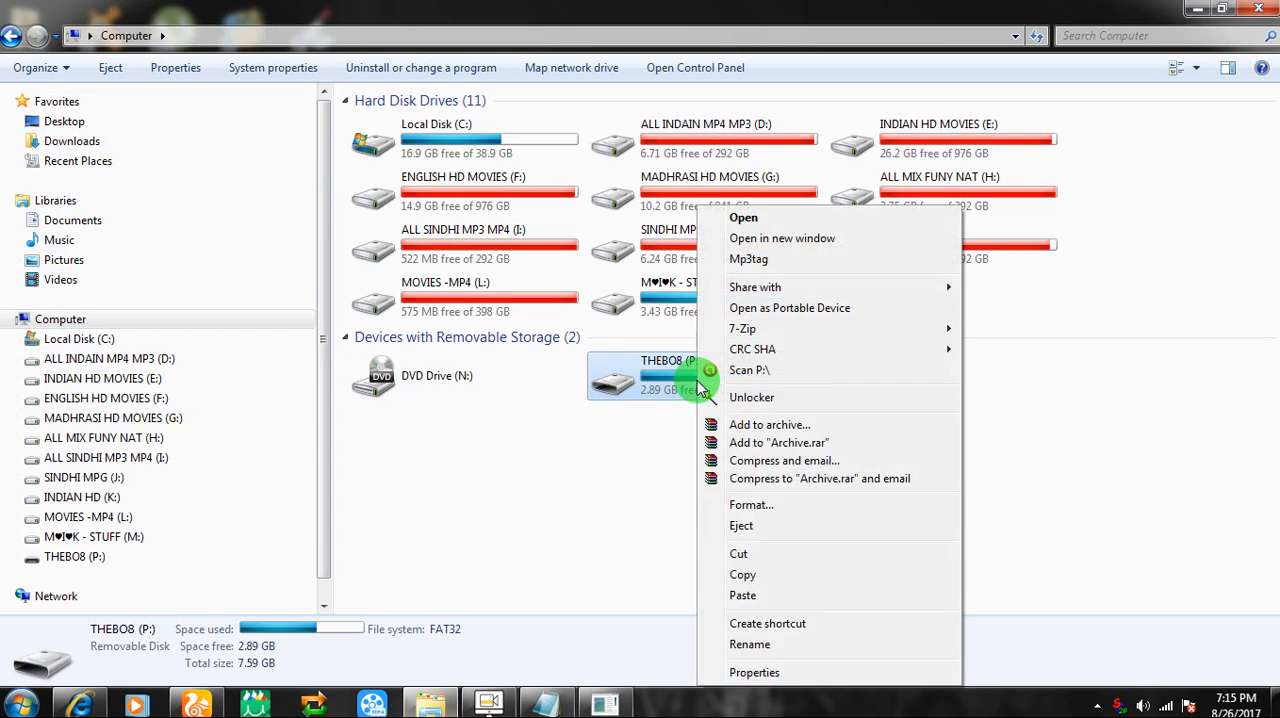
click(824, 527)
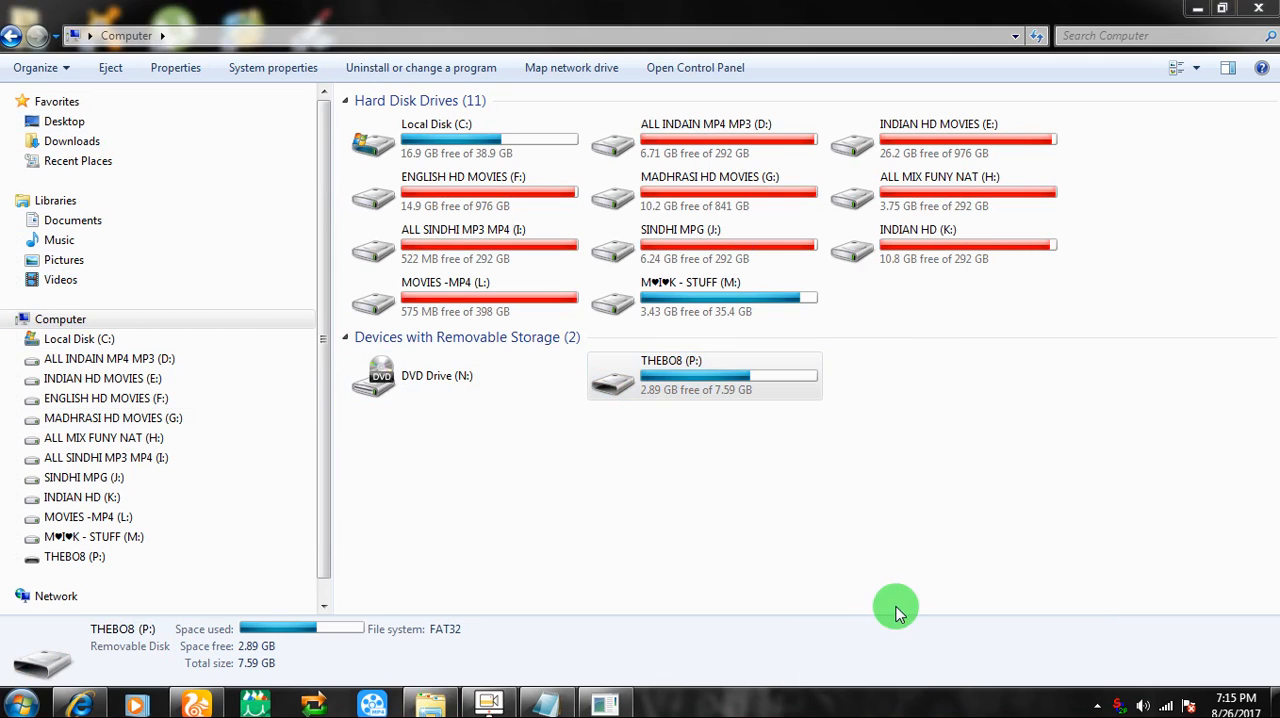
click(1259, 10)
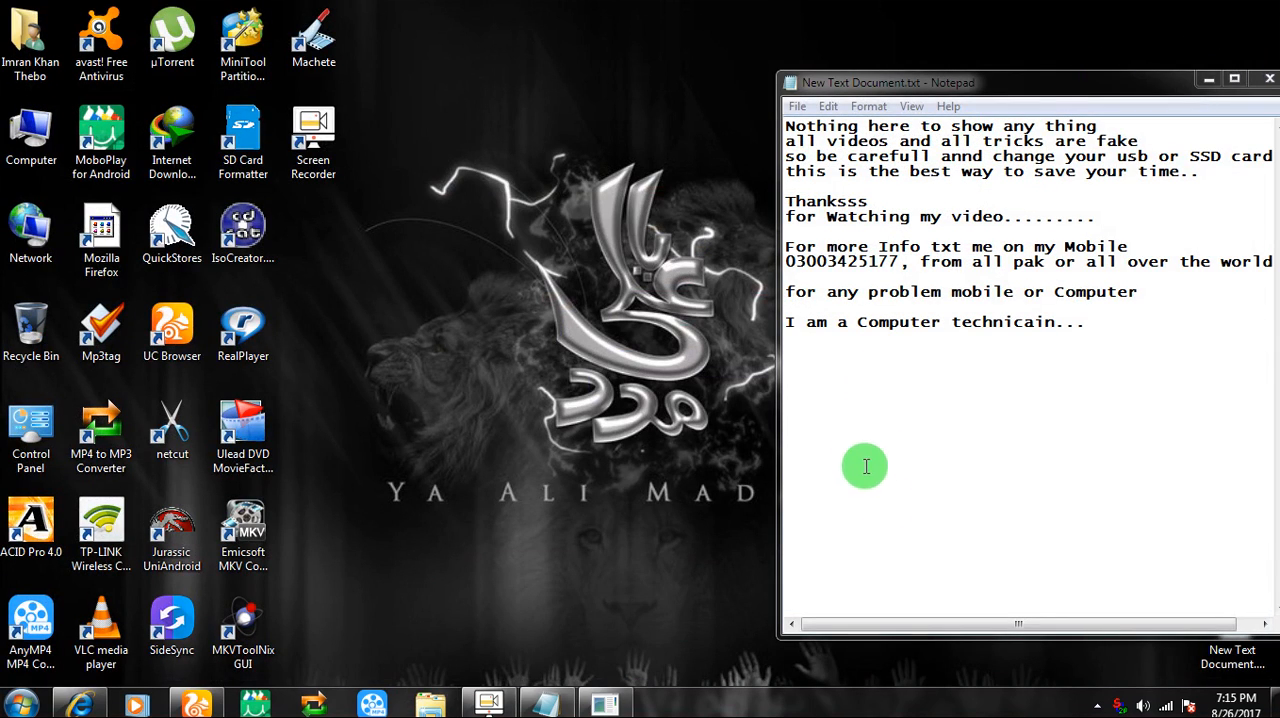